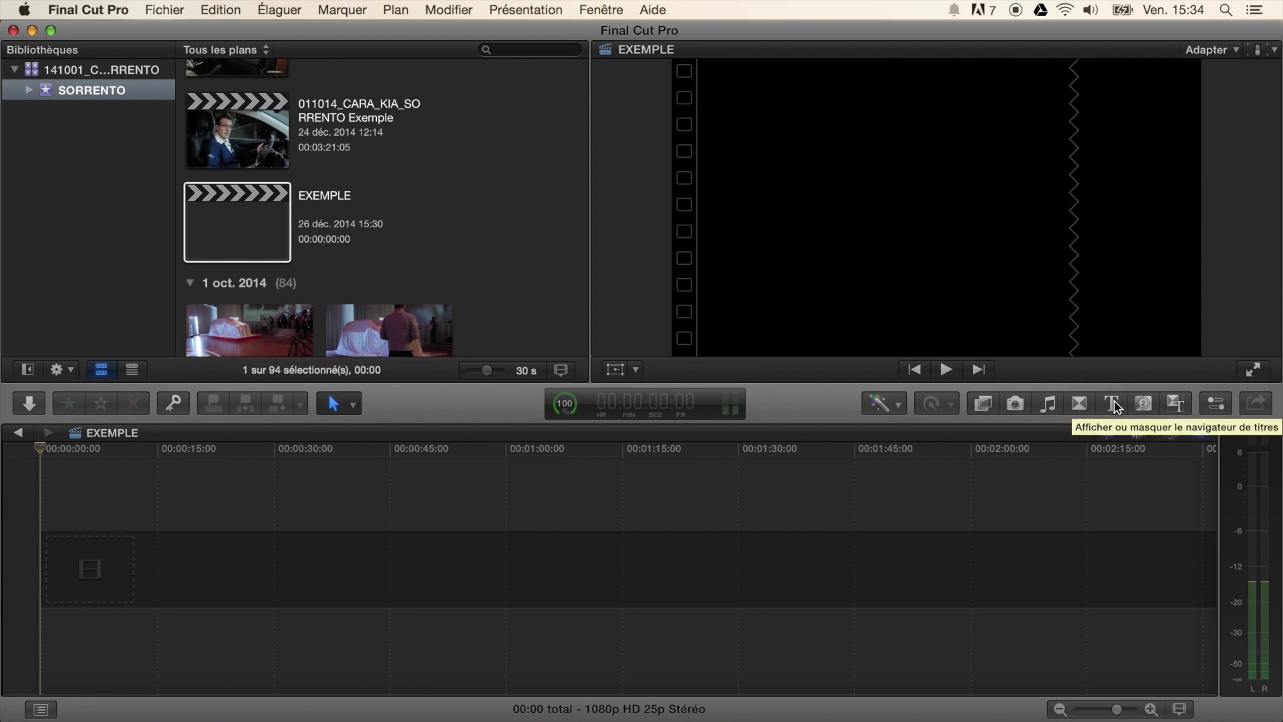
Step: Show the titles browser with its category list displayed
click(1114, 404)
click(1114, 404)
click(1114, 404)
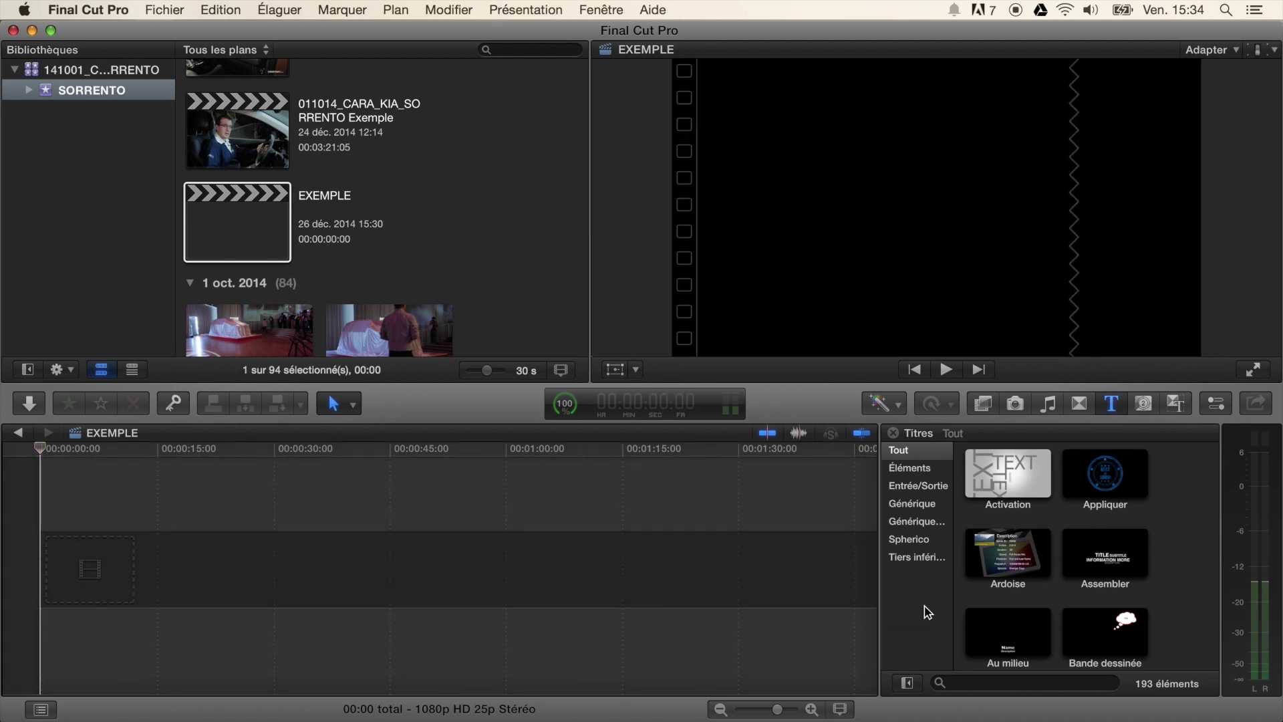
click(910, 683)
click(912, 684)
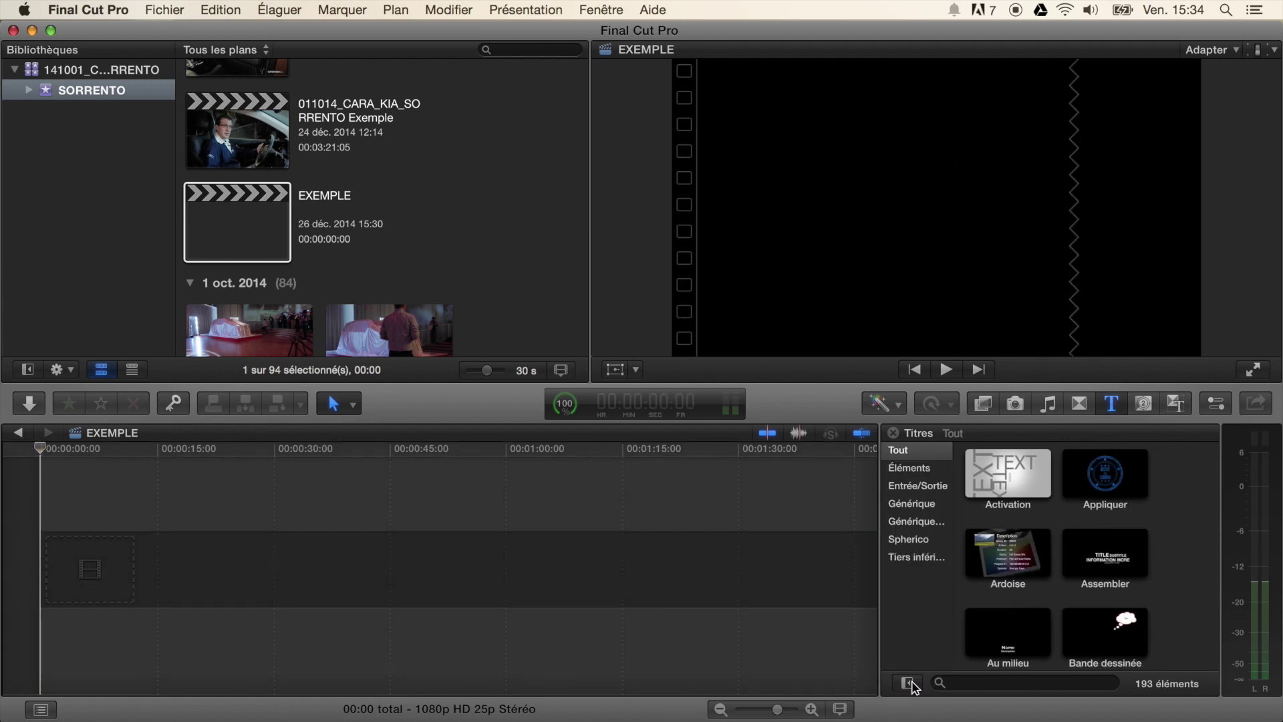
Step: Look through the title categories from Éléments to Tiers inférieurs, then return to the full list of titles
click(925, 467)
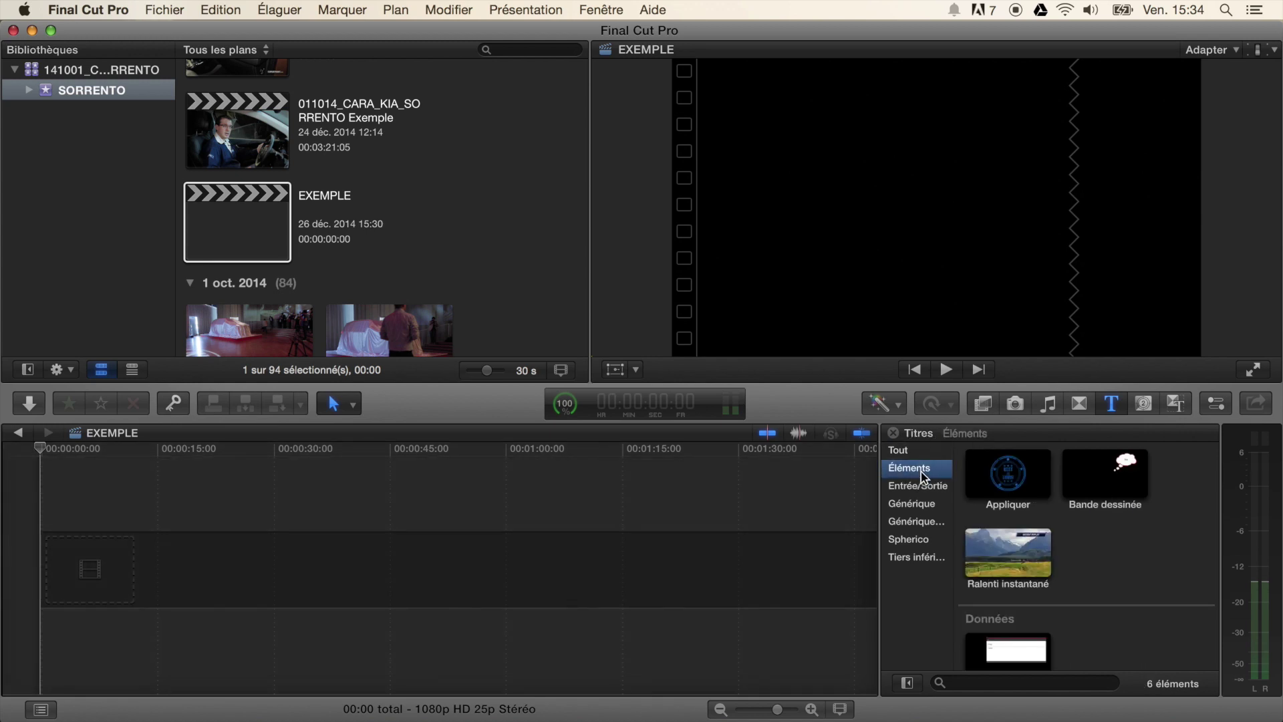
click(922, 487)
click(917, 471)
click(903, 462)
click(902, 452)
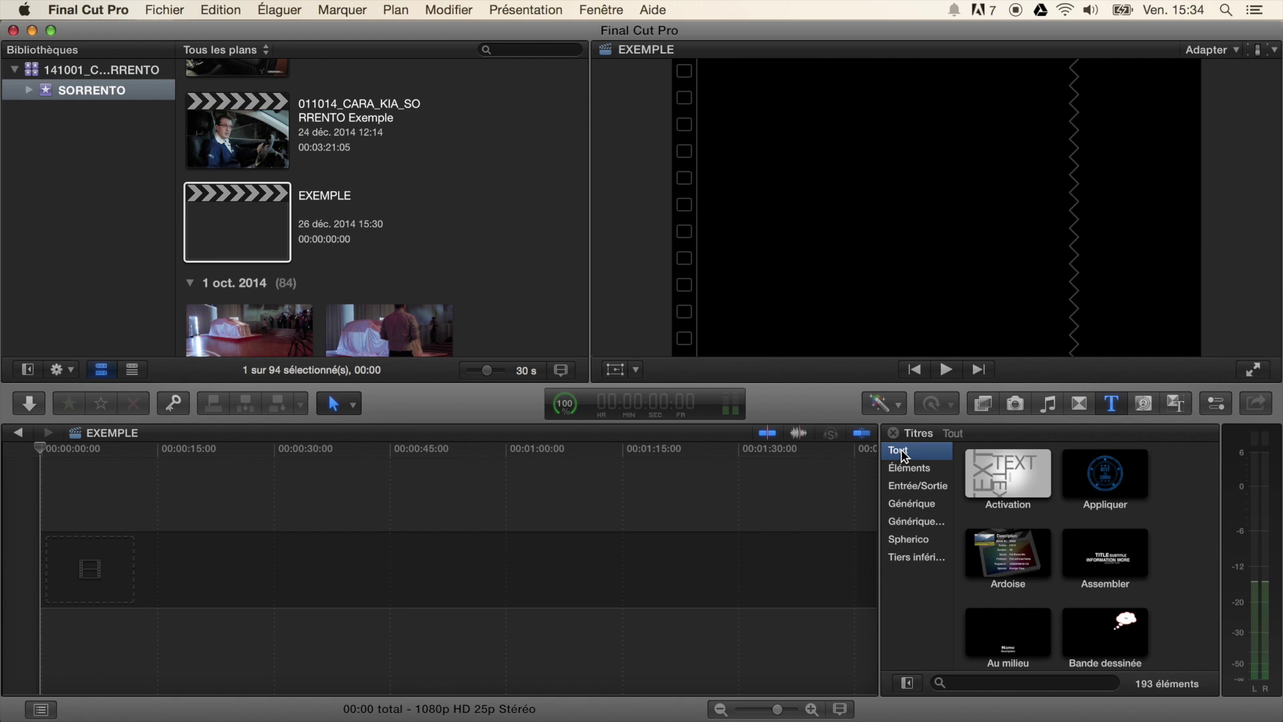
click(903, 490)
click(902, 508)
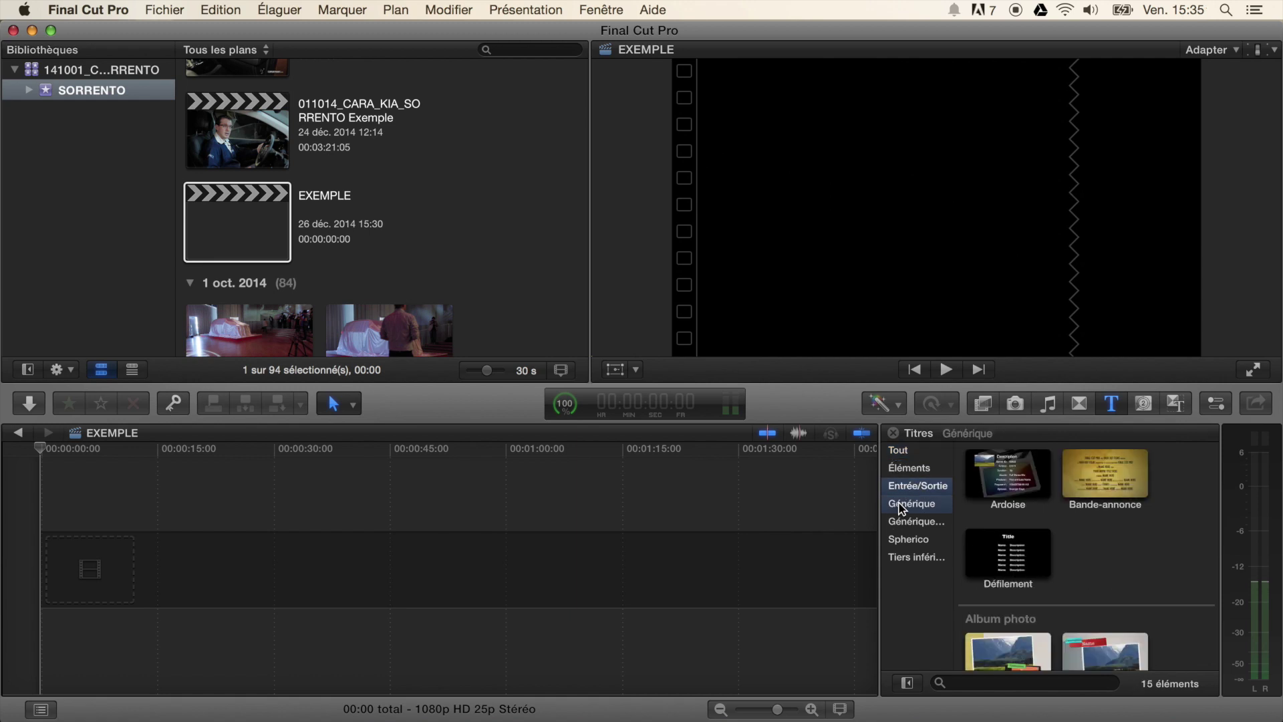
click(900, 525)
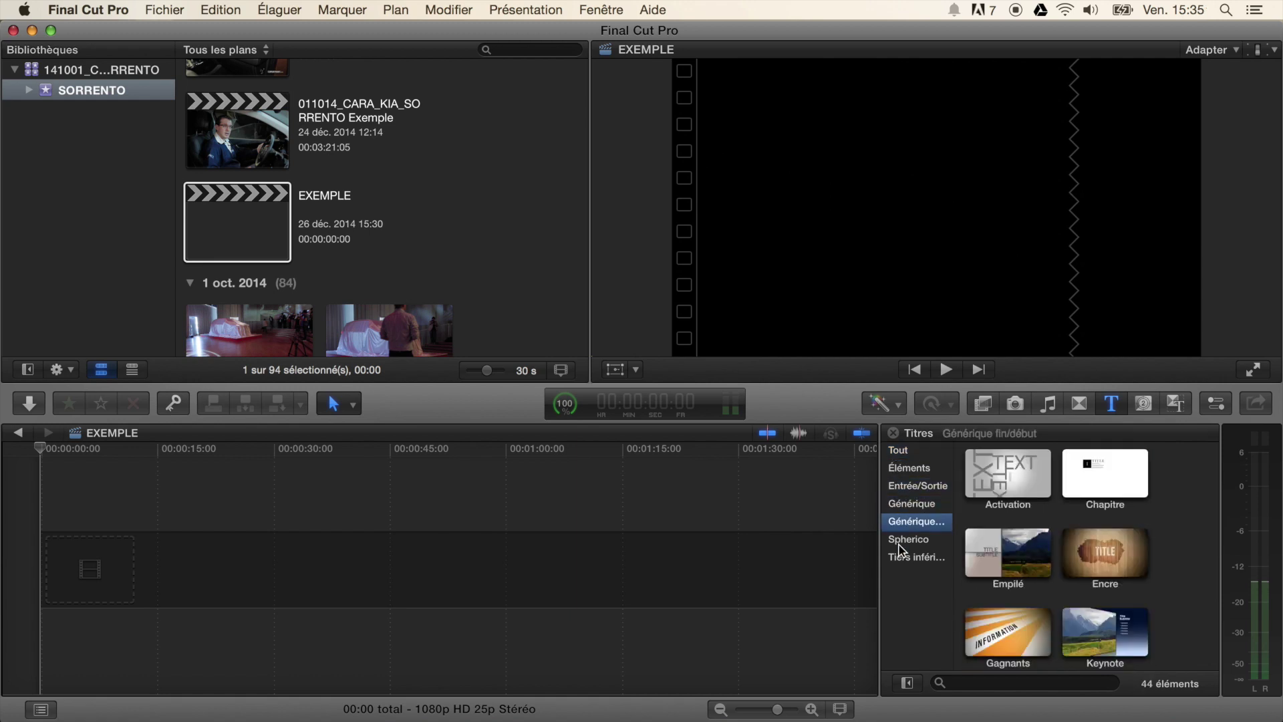
click(903, 540)
click(902, 559)
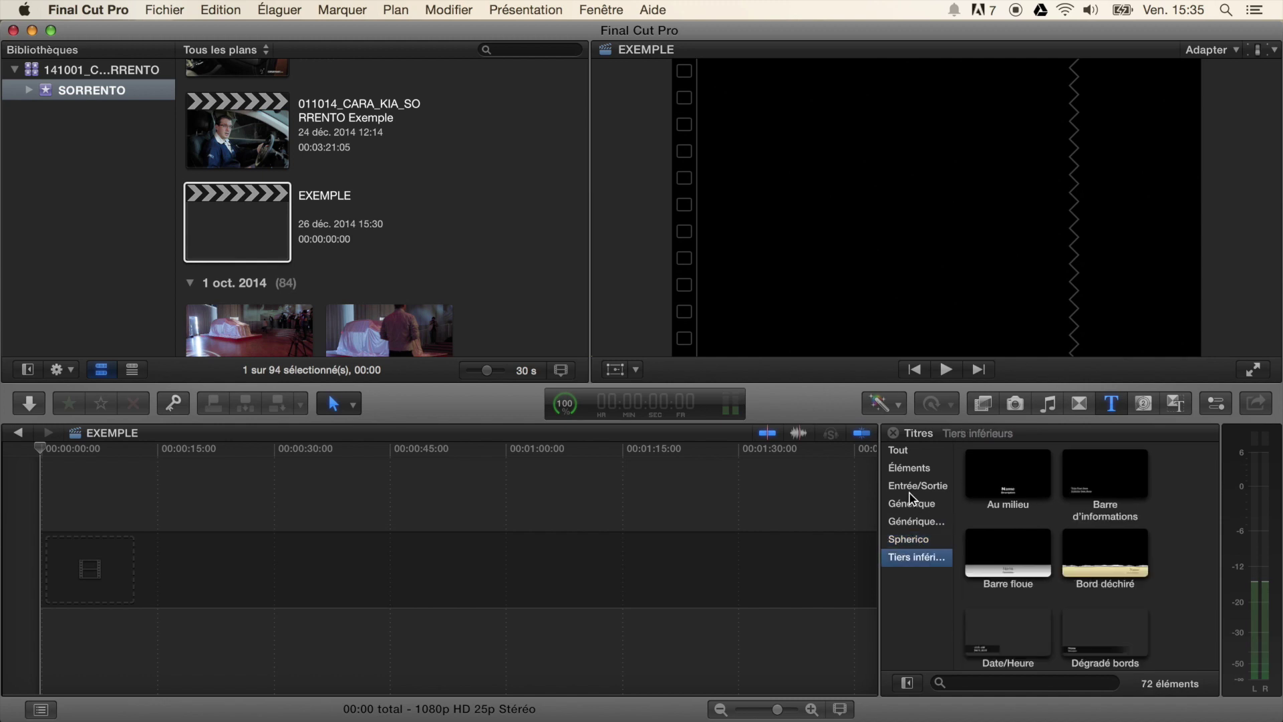
click(912, 453)
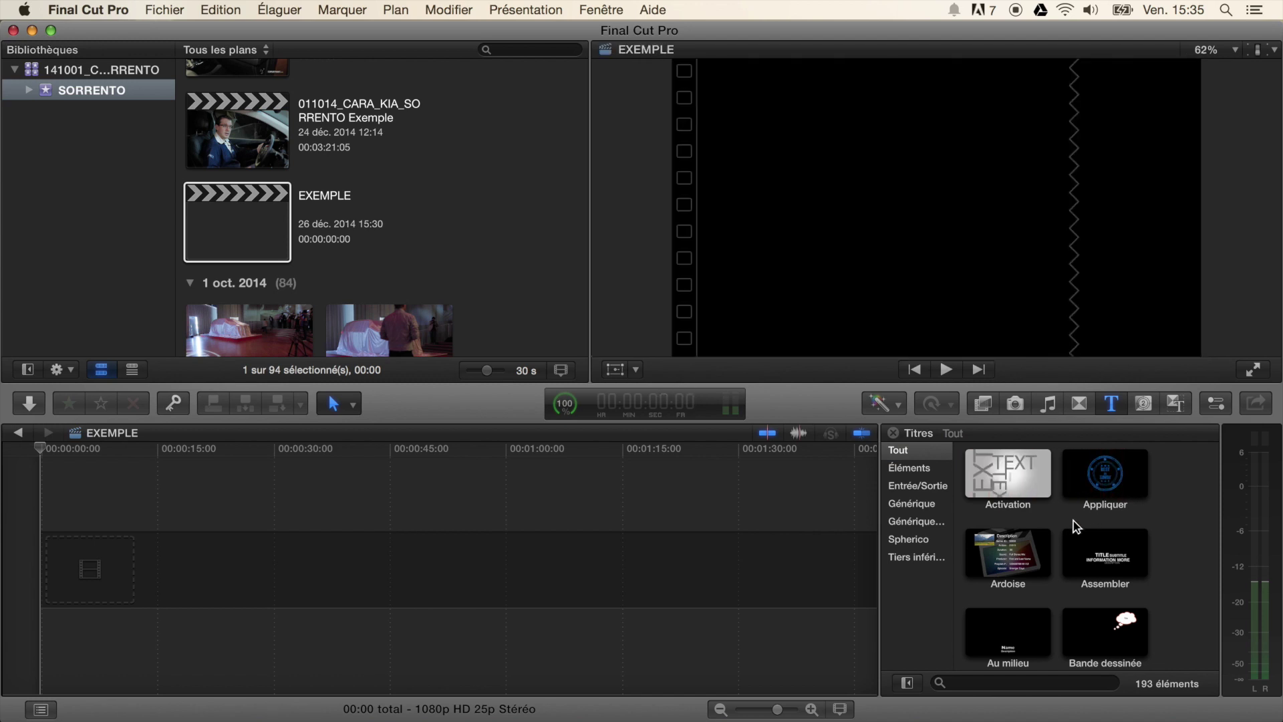
Step: Select the Assembler title and play its animation preview
click(1090, 552)
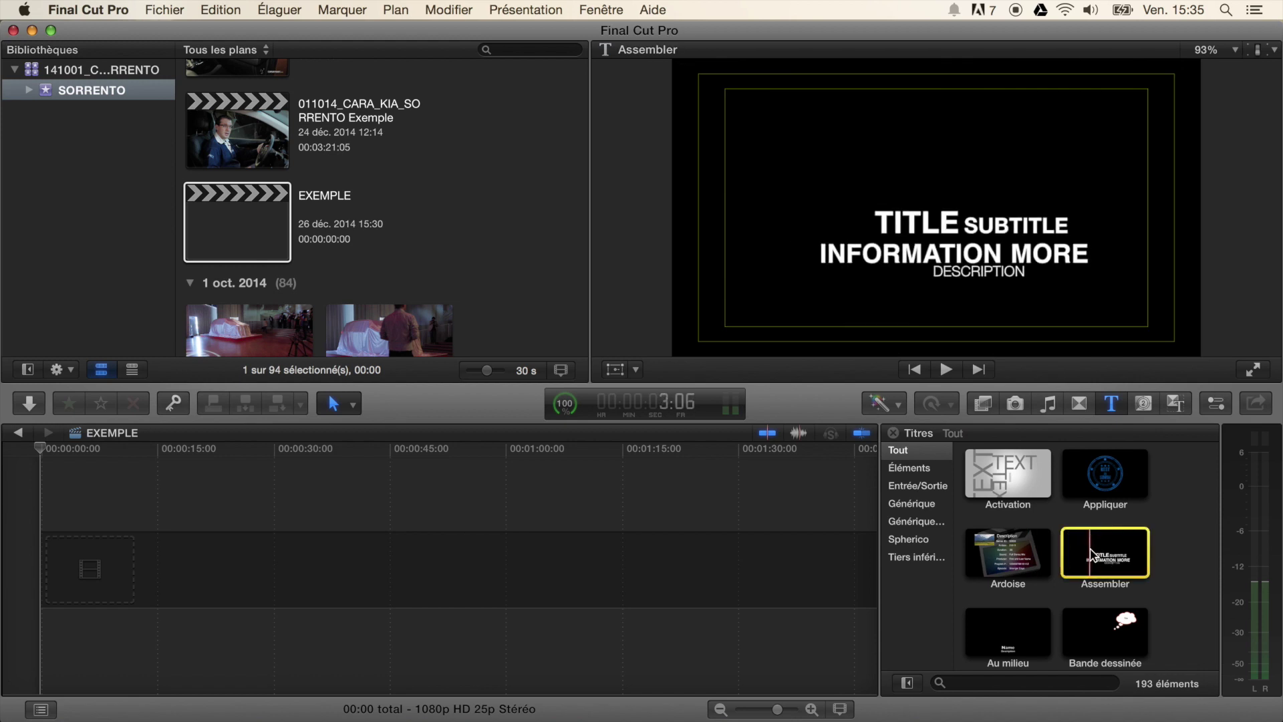
key(space)
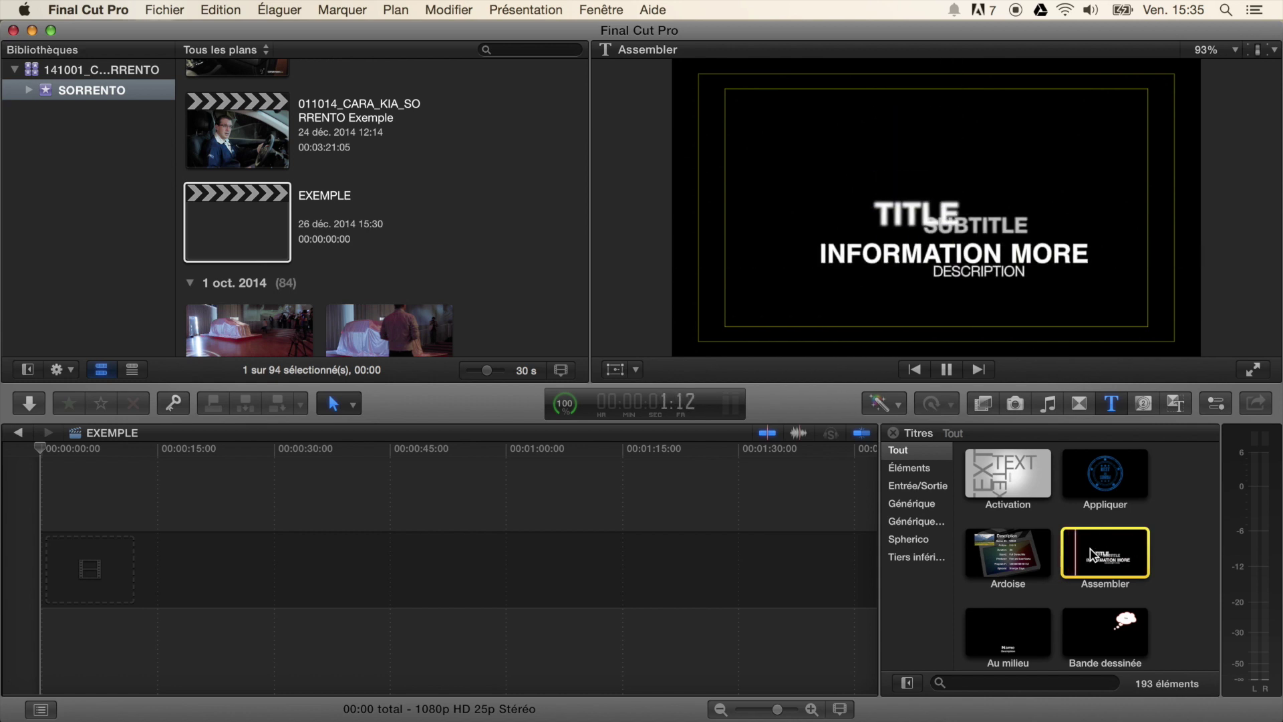
key(space)
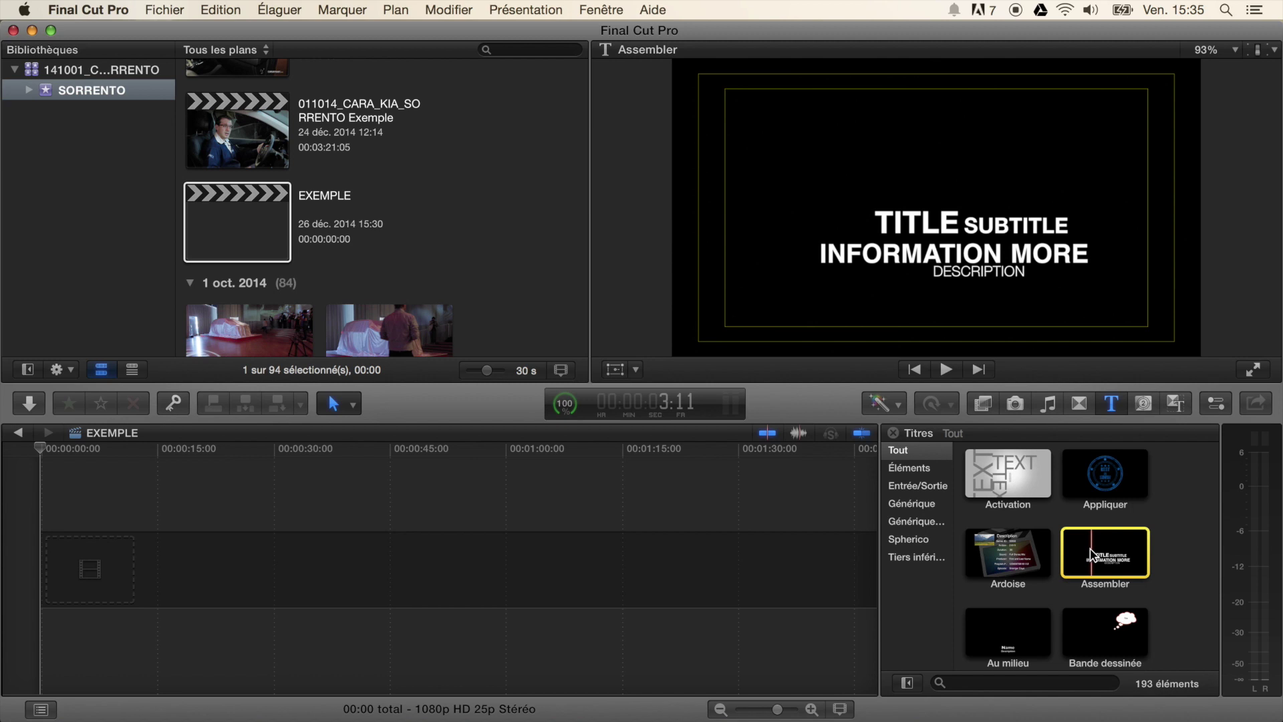
Step: Move through the neighbouring titles to Activation and play its preview
key(Down)
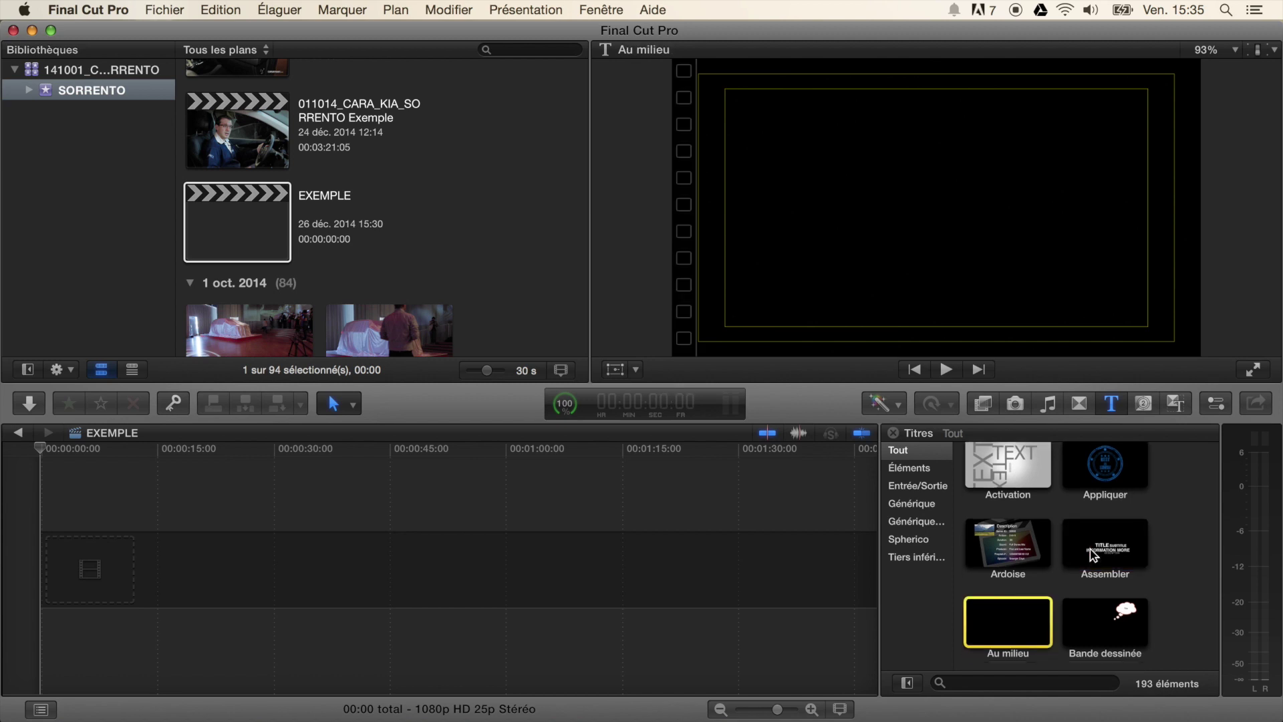
click(1092, 555)
key(Left)
key(Left)
key(Left)
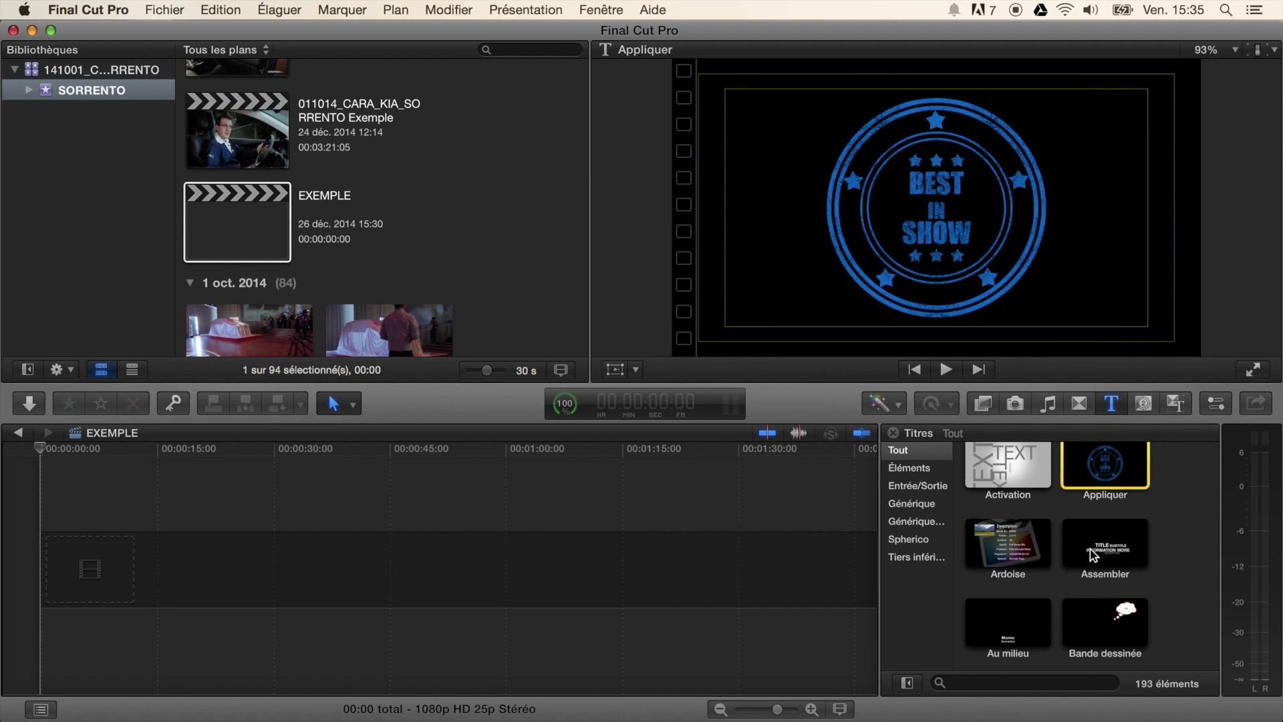
key(Right)
key(Left)
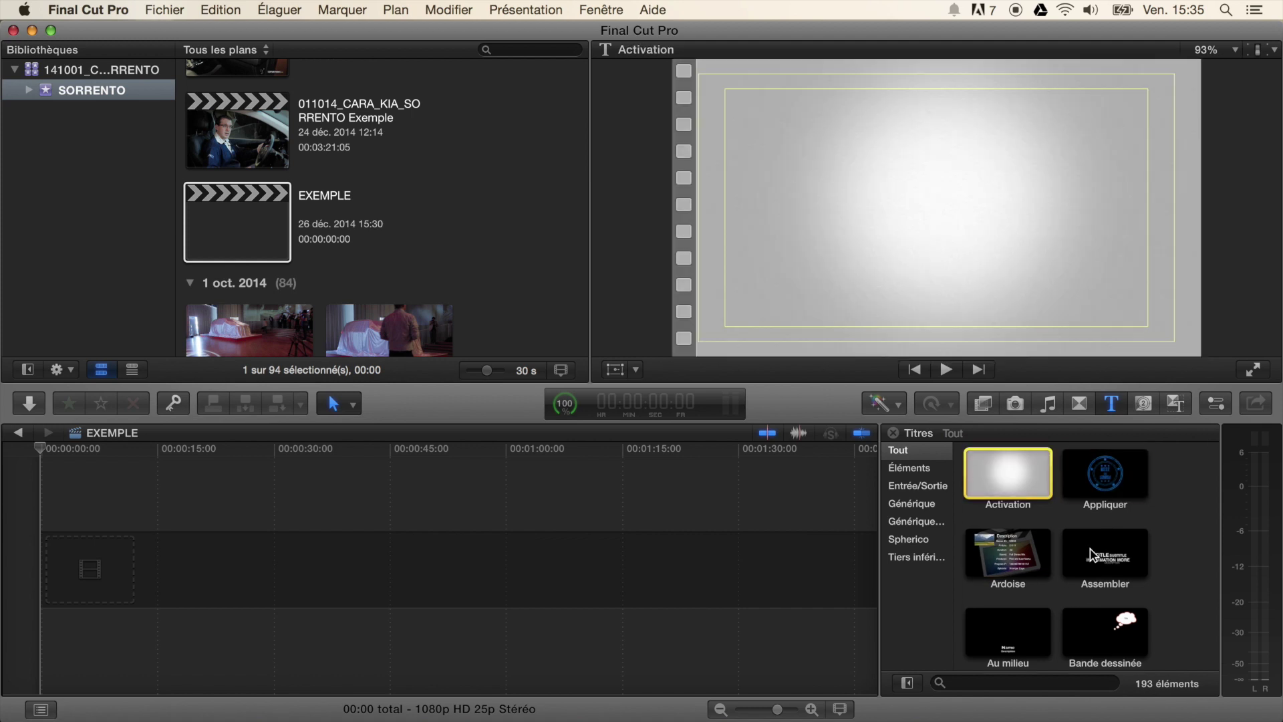
key(space)
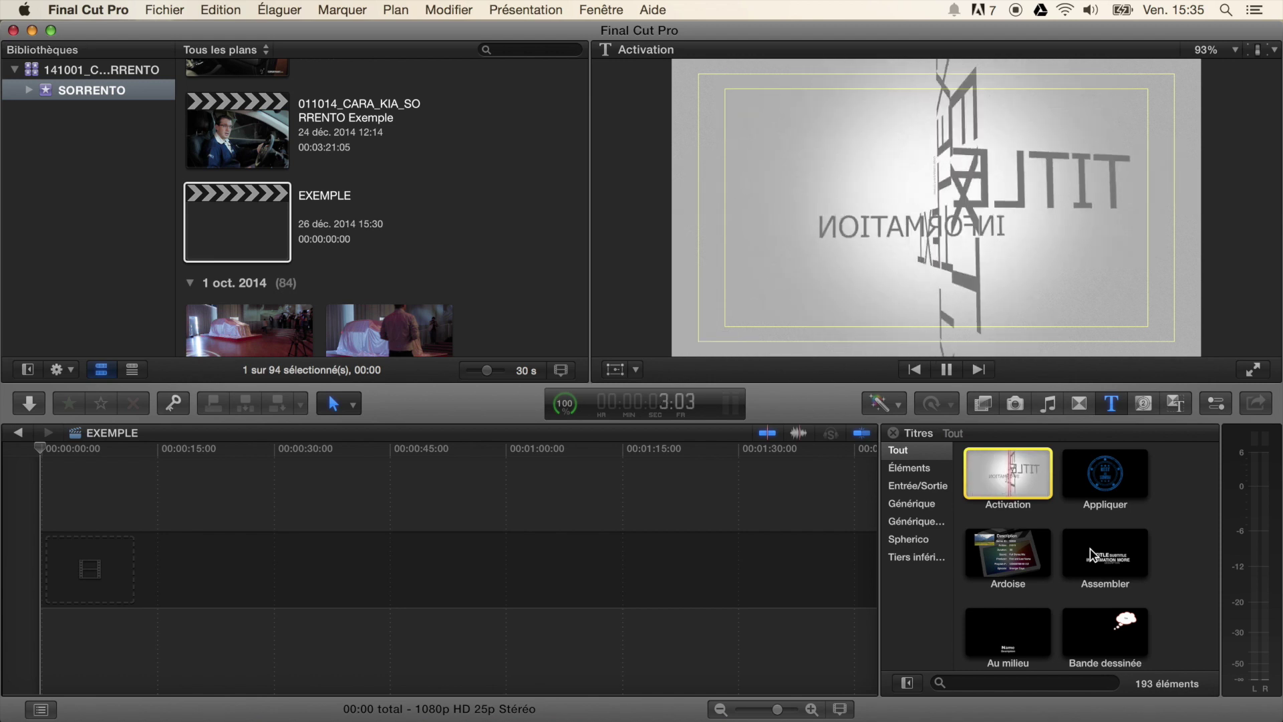
Step: Preview the titles one after another from Appliquer through Décorations, and stop playback
key(Right)
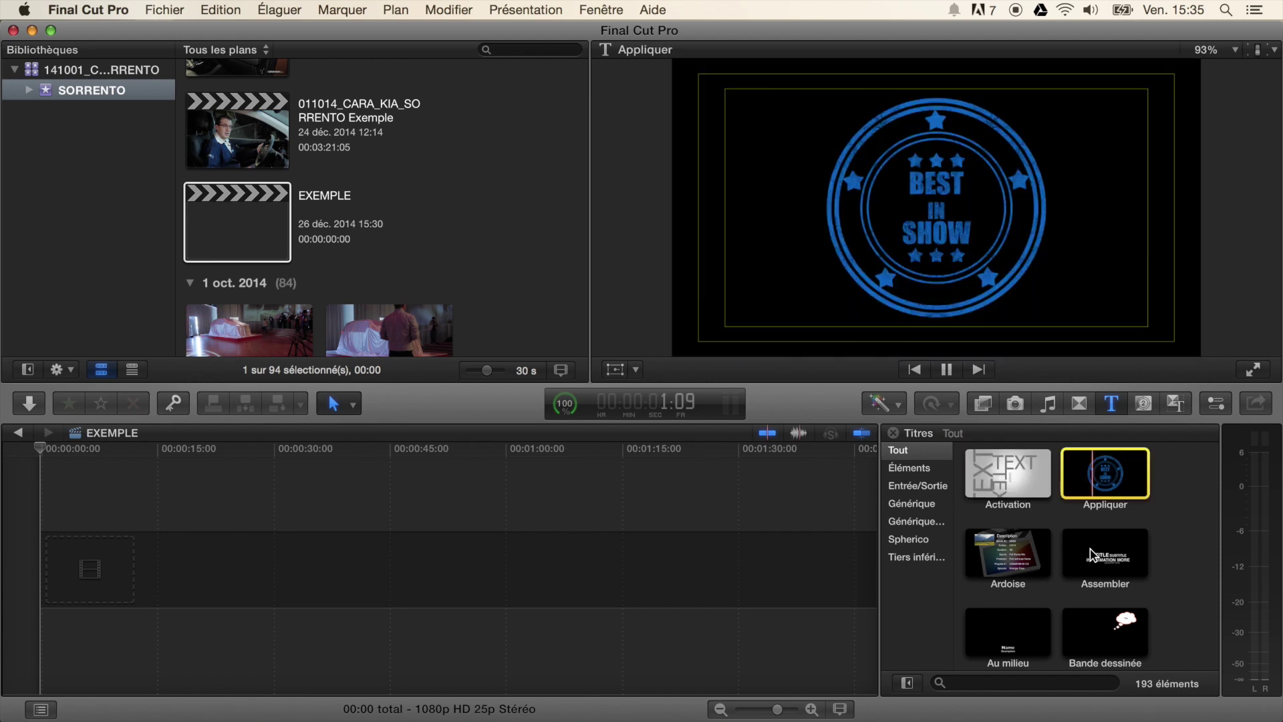
key(Right)
key(Right)
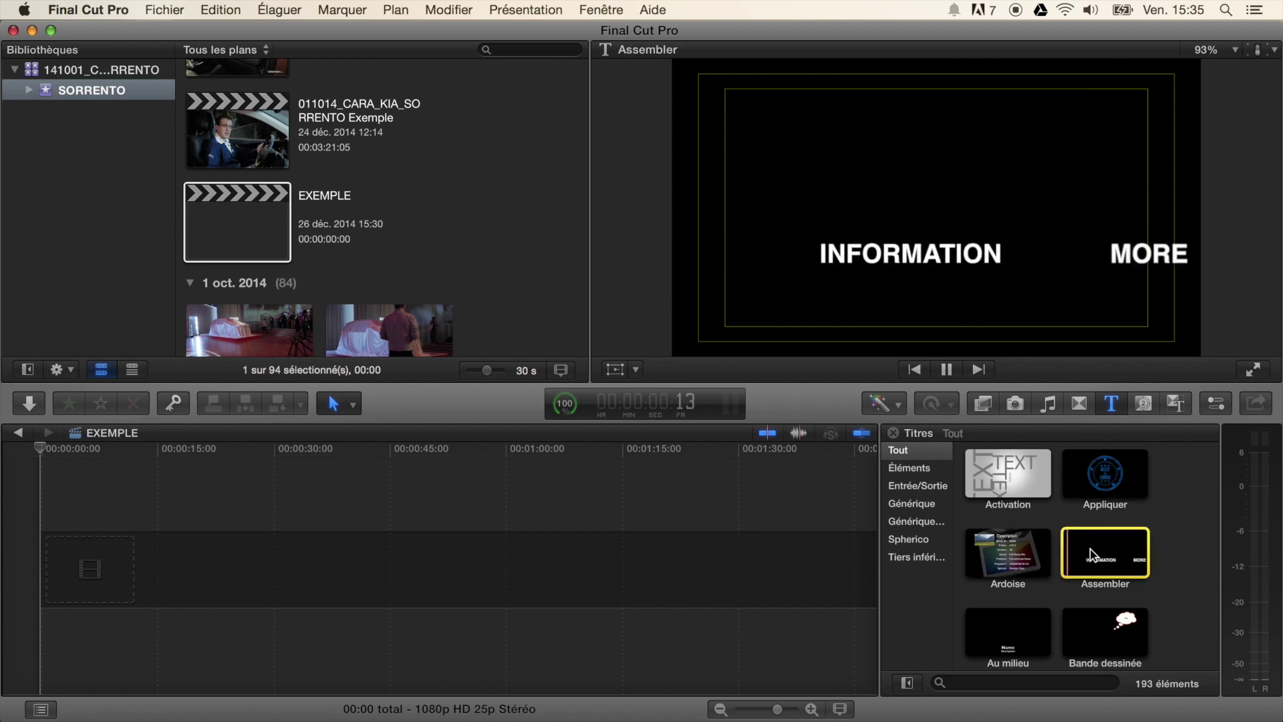
key(Right)
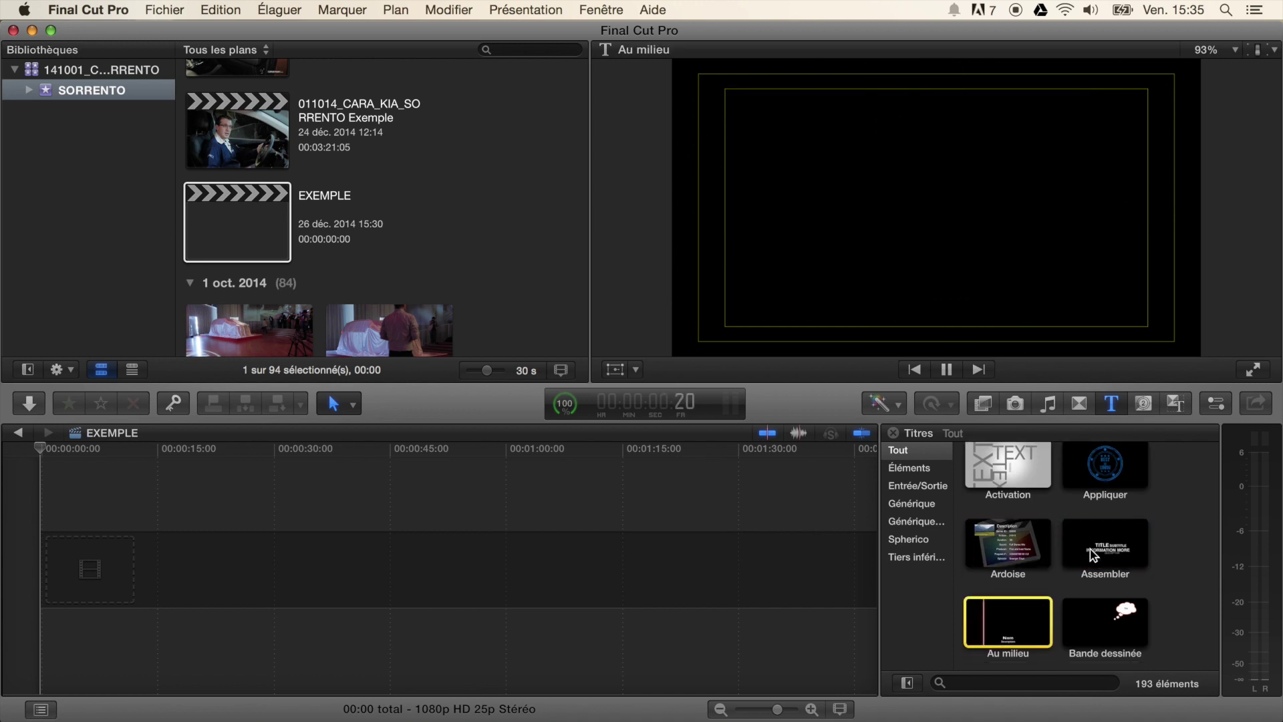
key(Right)
key(Right)
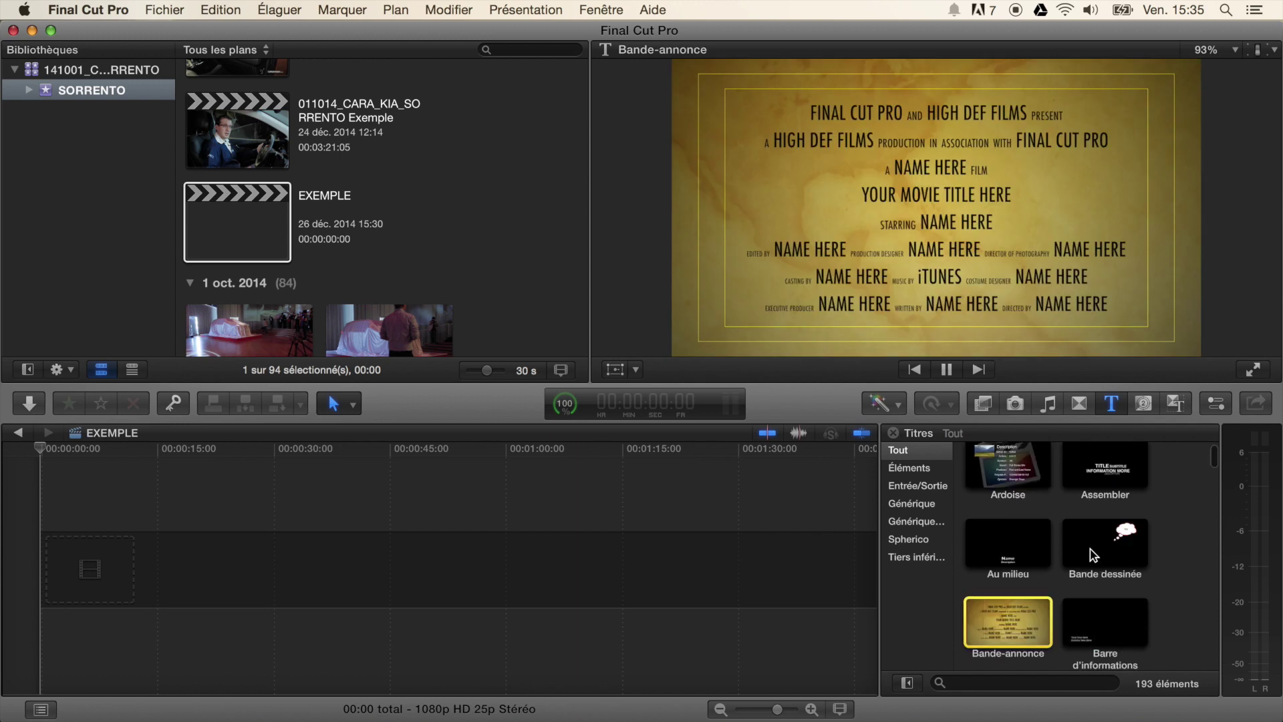
key(Right)
key(Right)
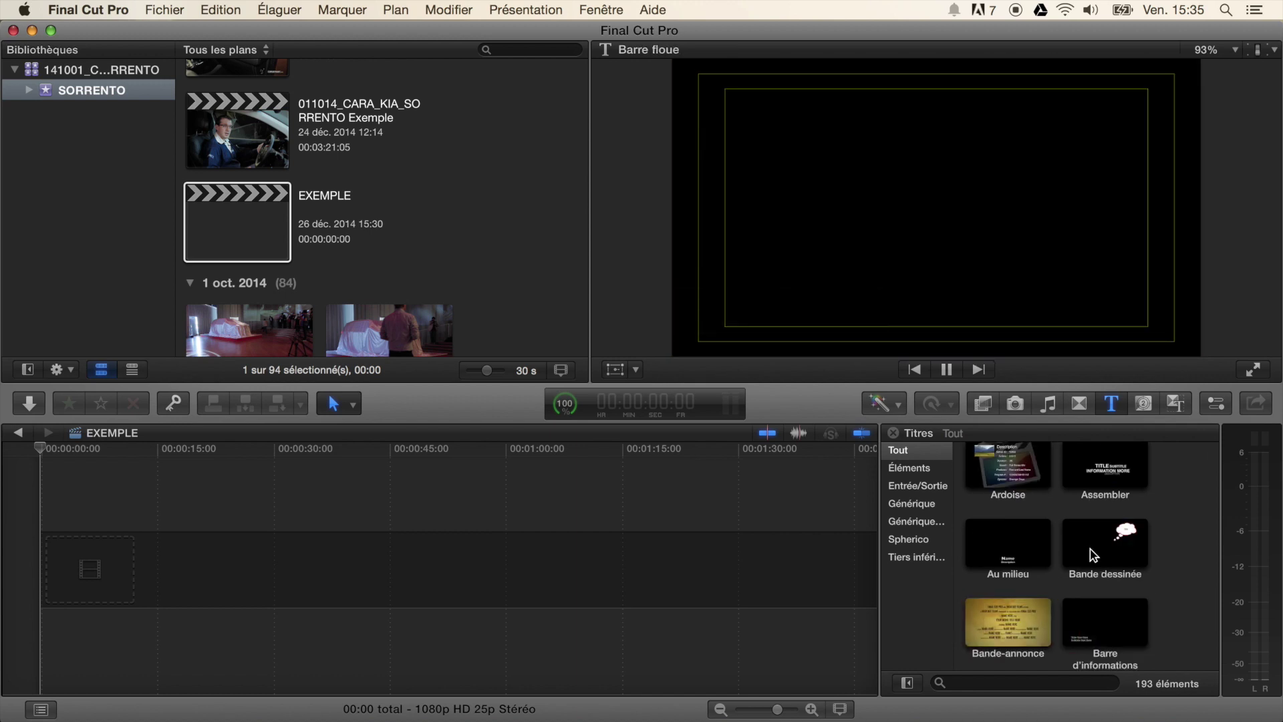
key(Right)
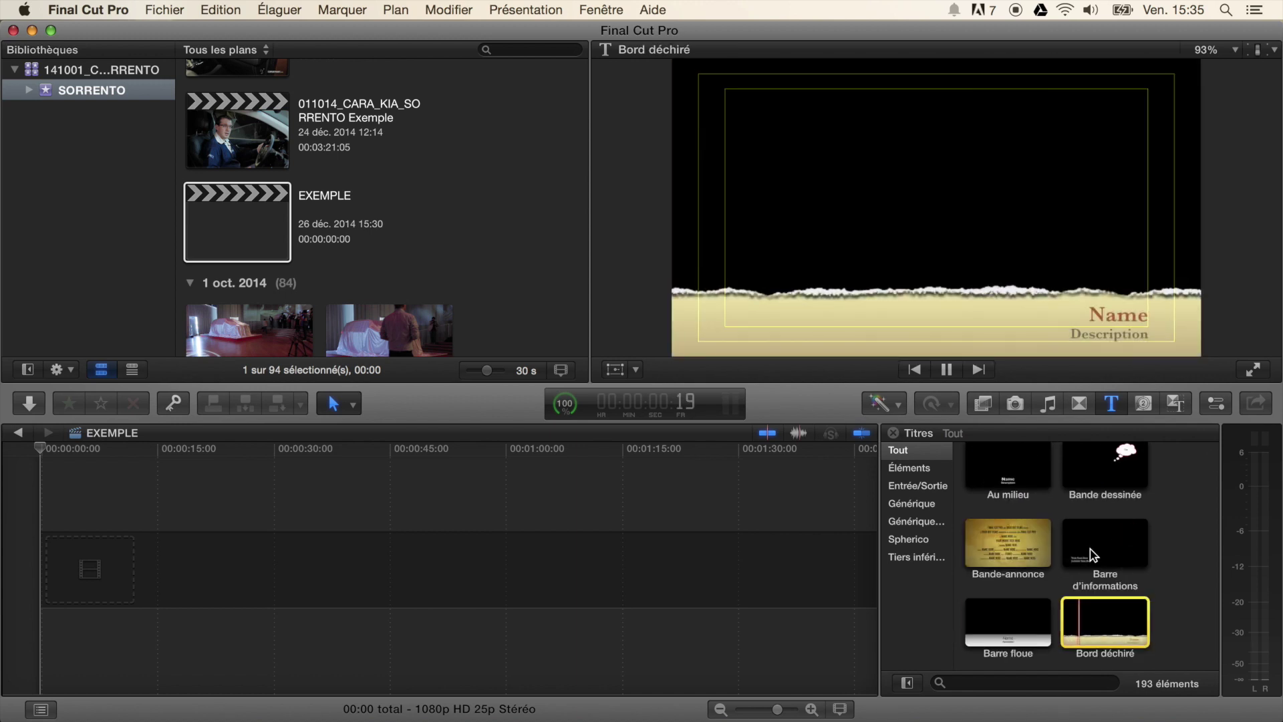
key(Right)
key(Right)
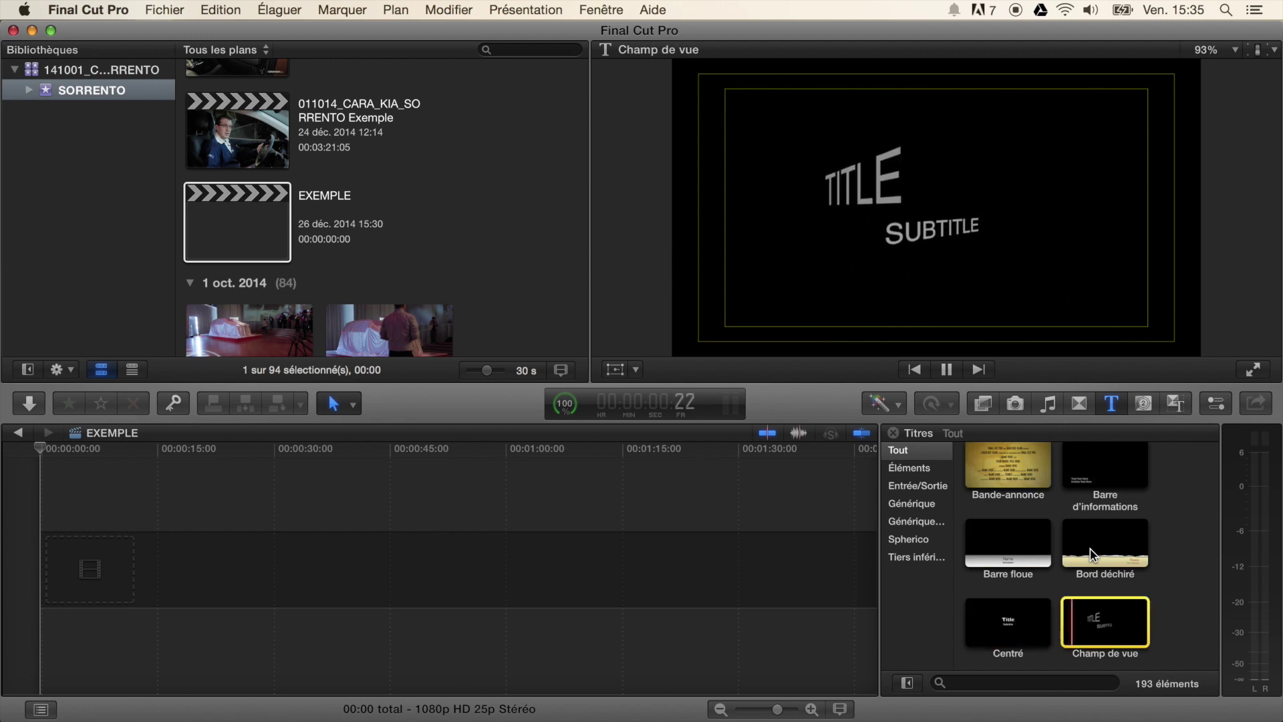
key(Right)
key(Right)
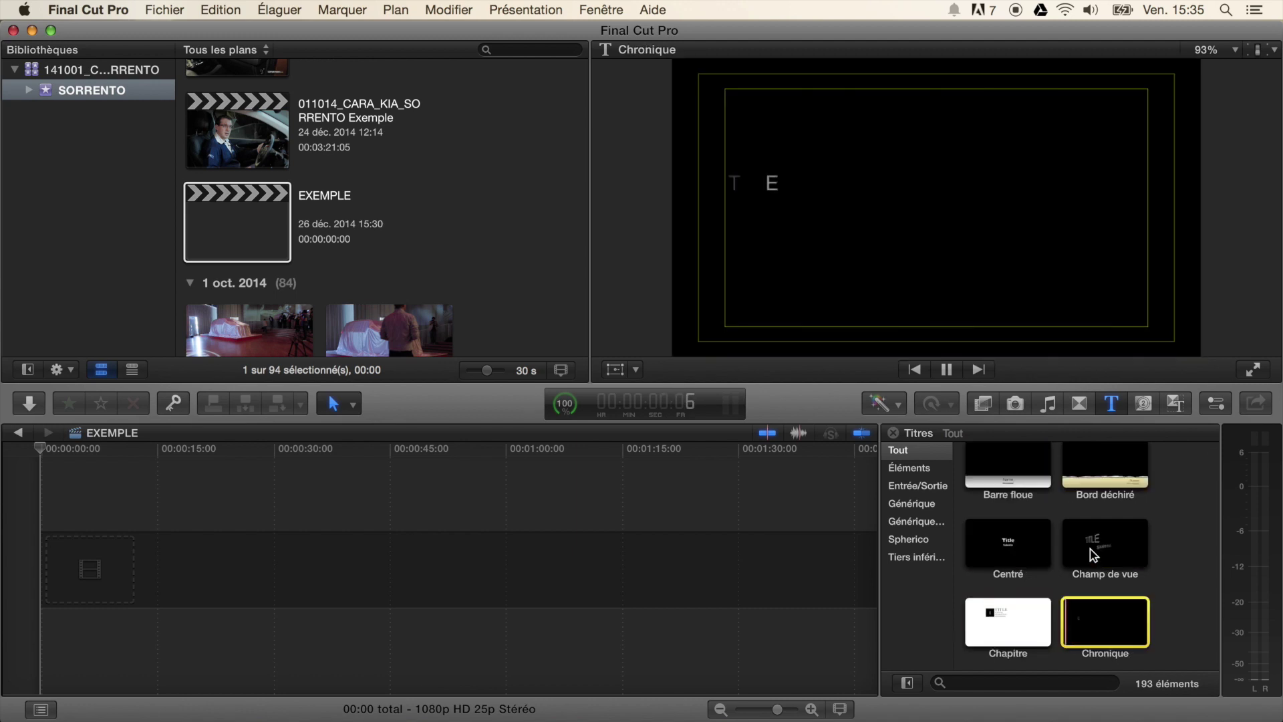
key(Right)
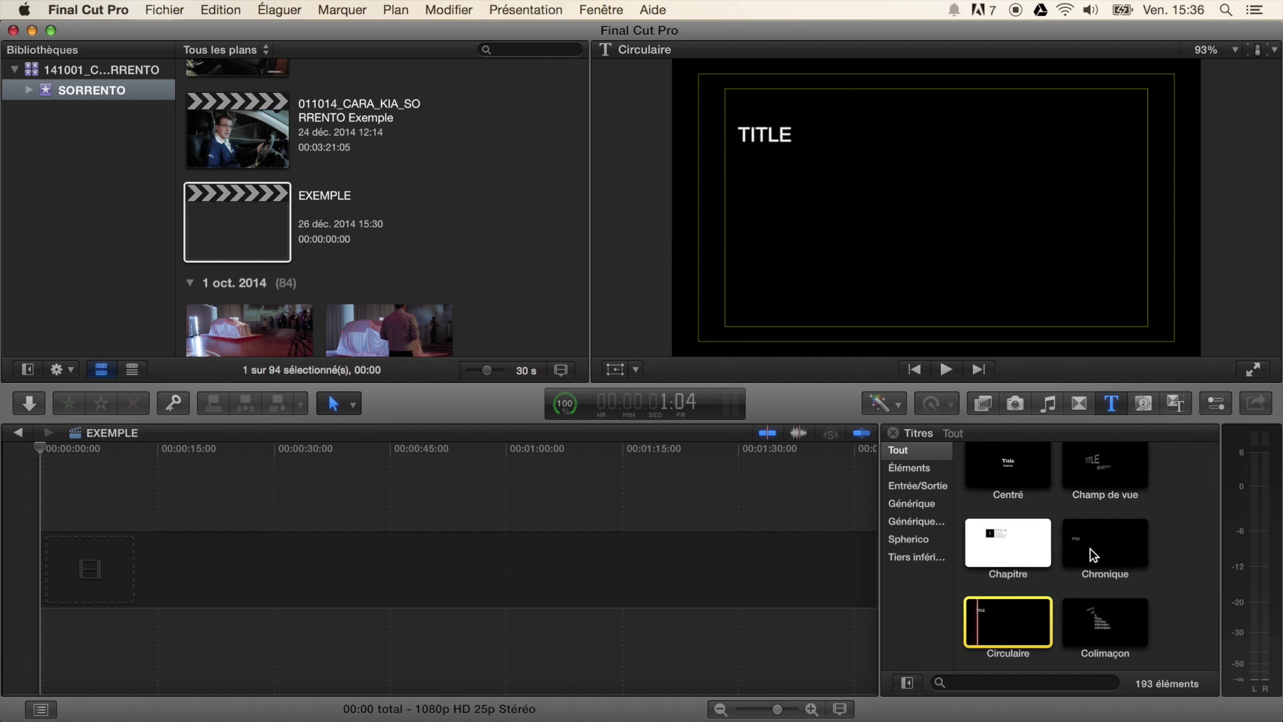
key(Right)
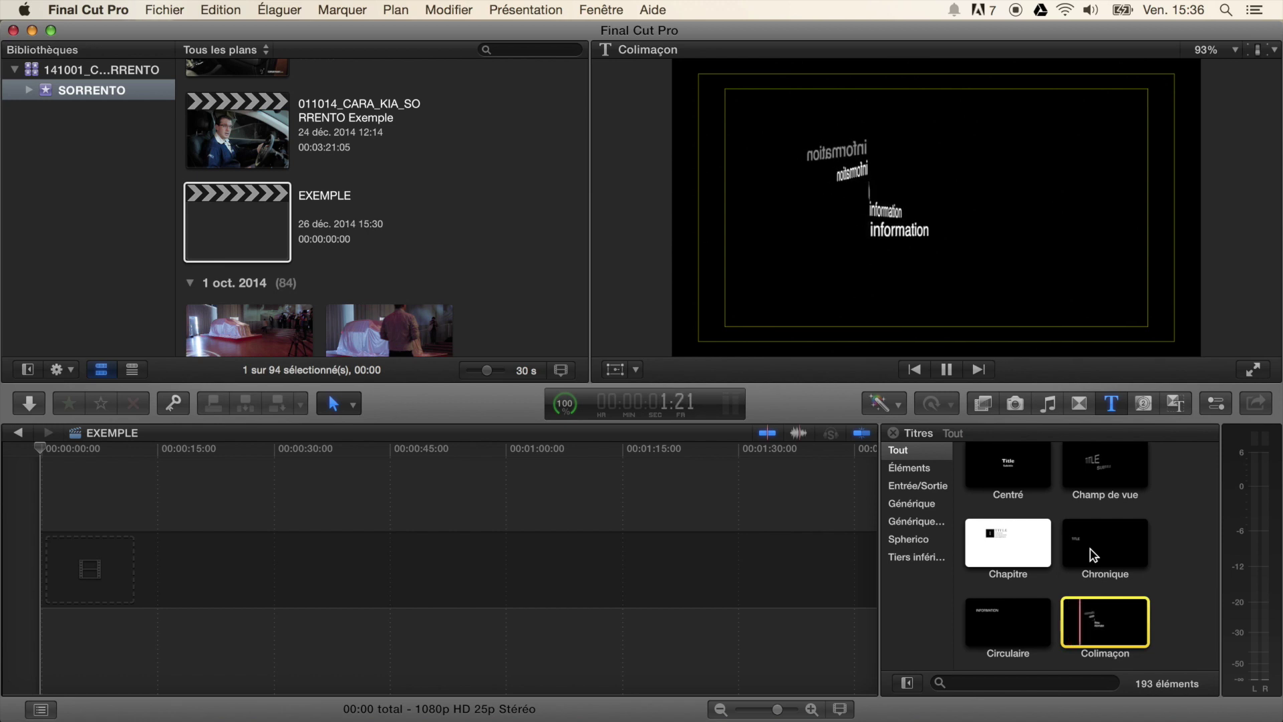
key(Right)
key(Right)
key(Right)
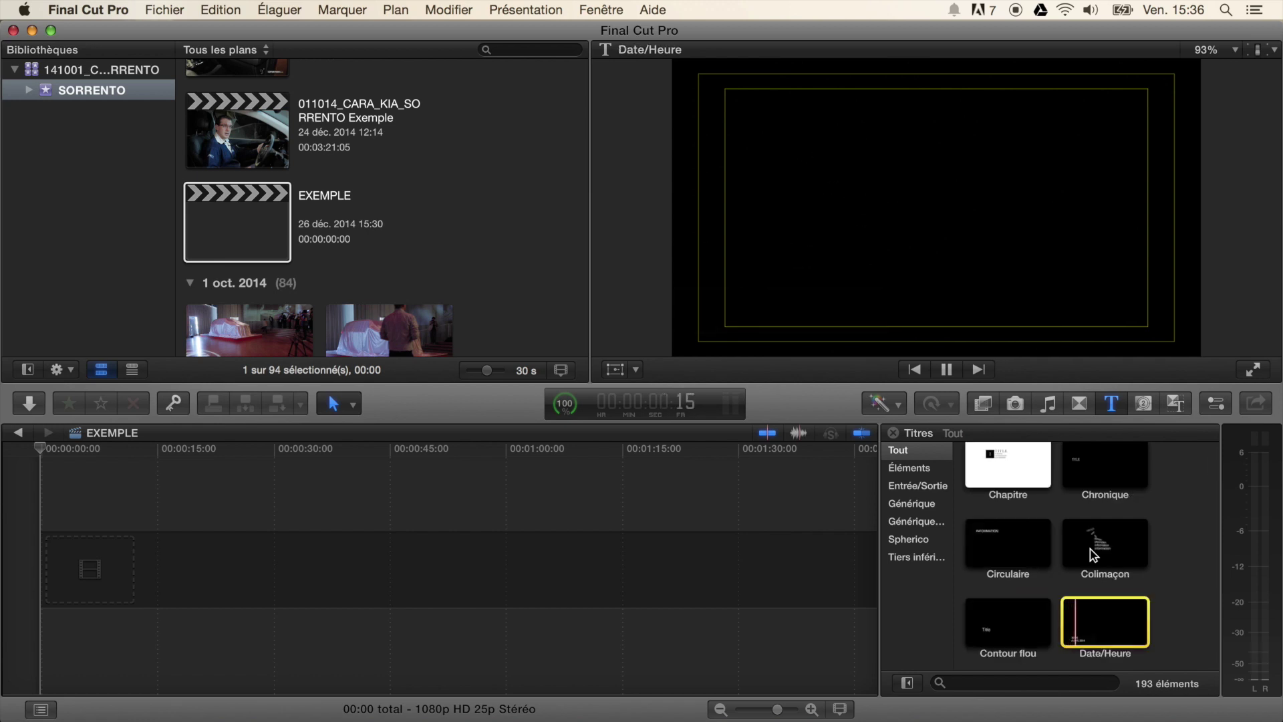
key(space)
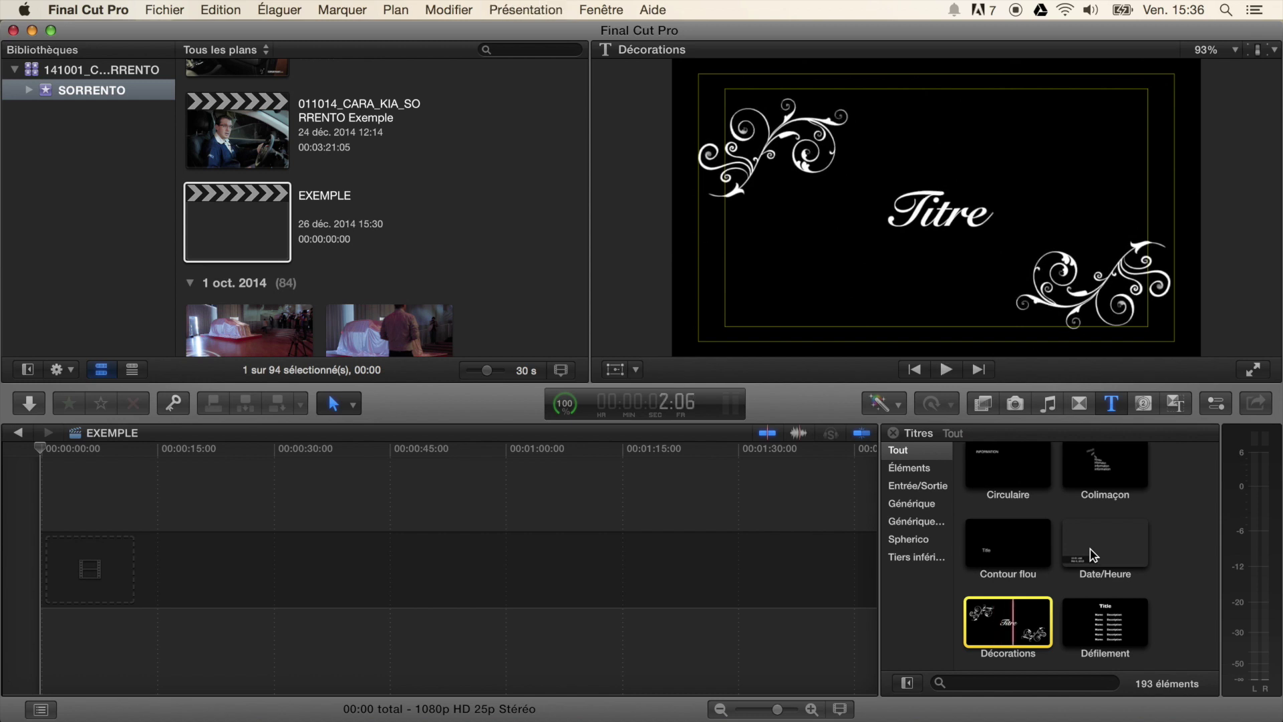
Step: Browse the full title list and the Entrée/Sortie and Générique categories to examine their titles
scroll(1067, 531, up, 10)
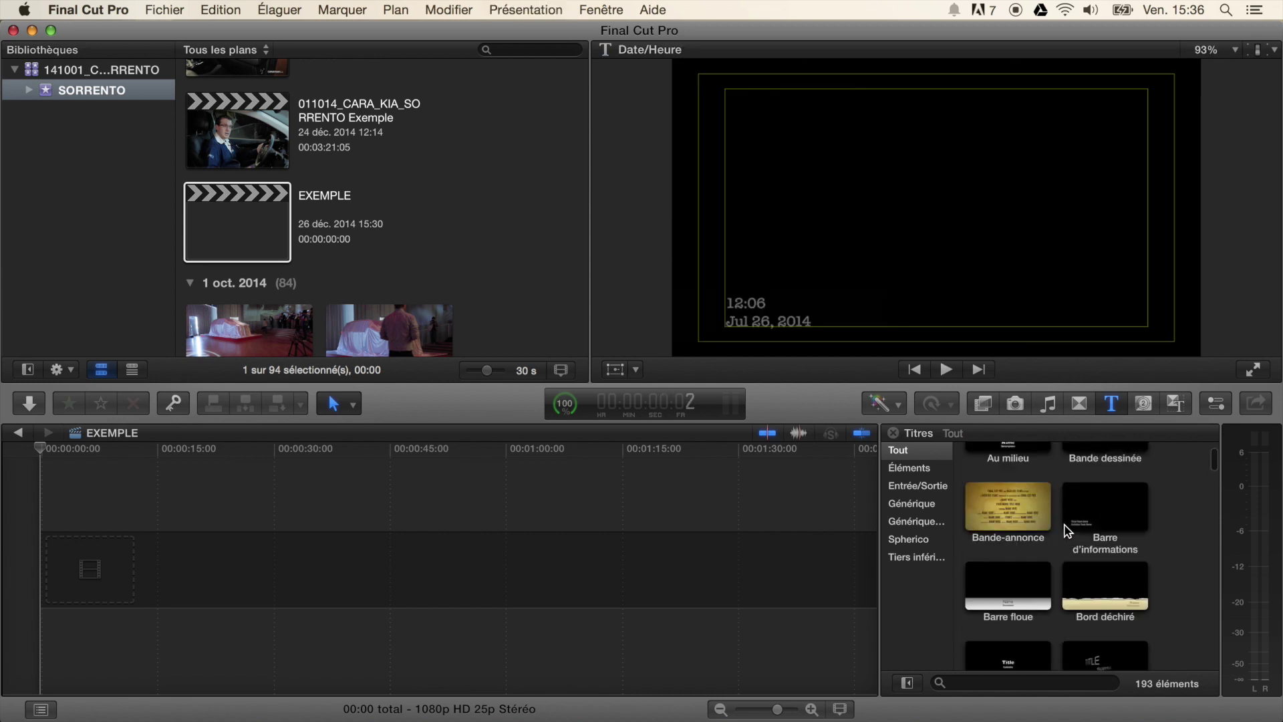
scroll(1067, 532, down, 10)
scroll(1067, 531, up, 3)
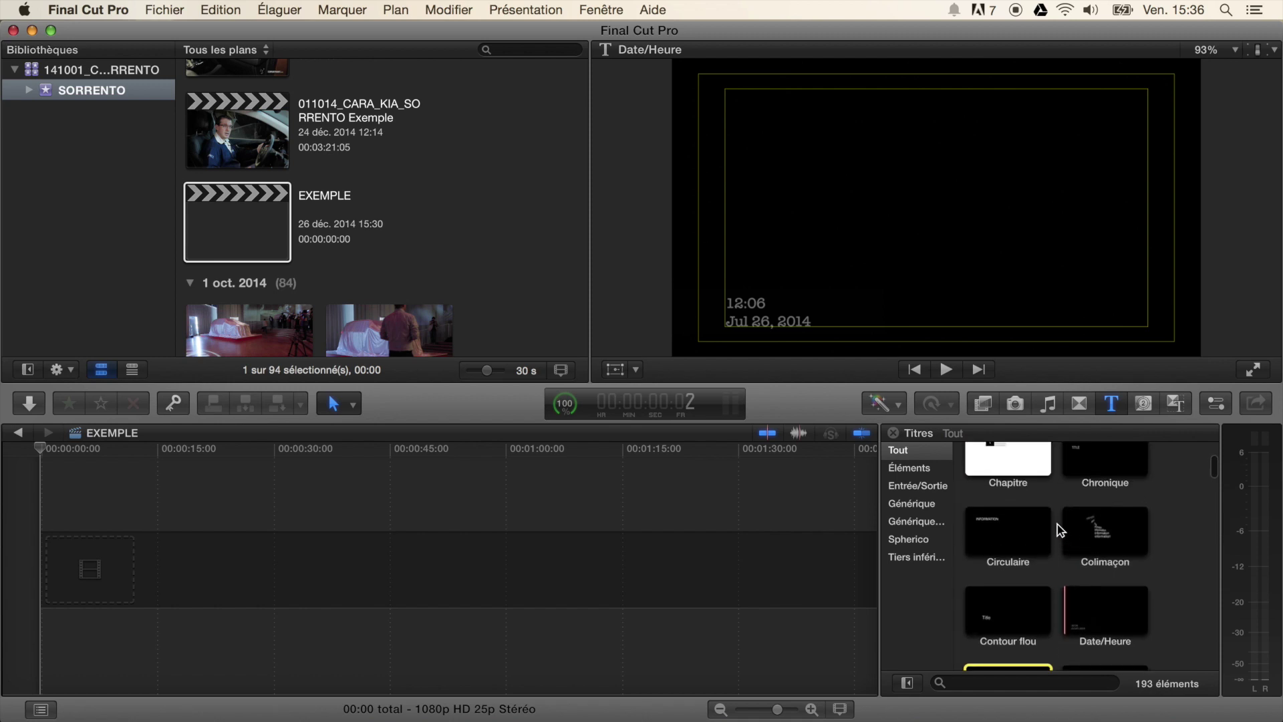
click(914, 487)
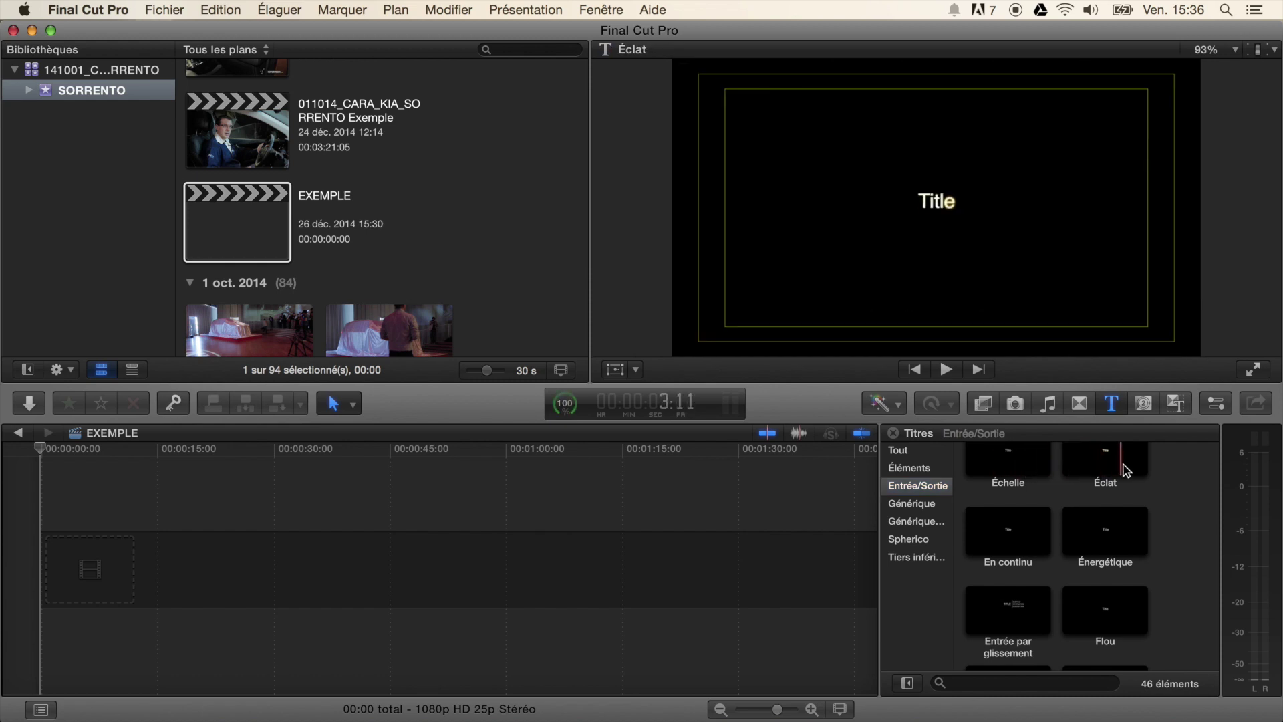
click(905, 505)
scroll(995, 535, up, 5)
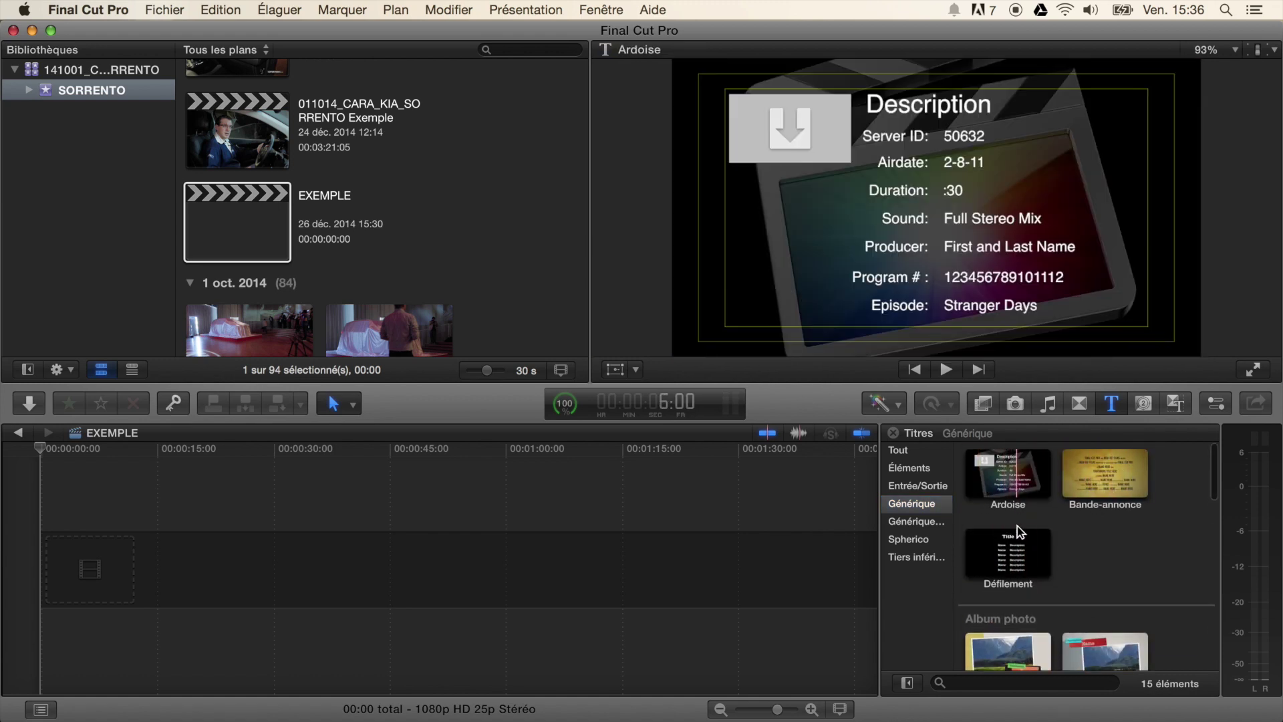
scroll(1019, 544, down, 3)
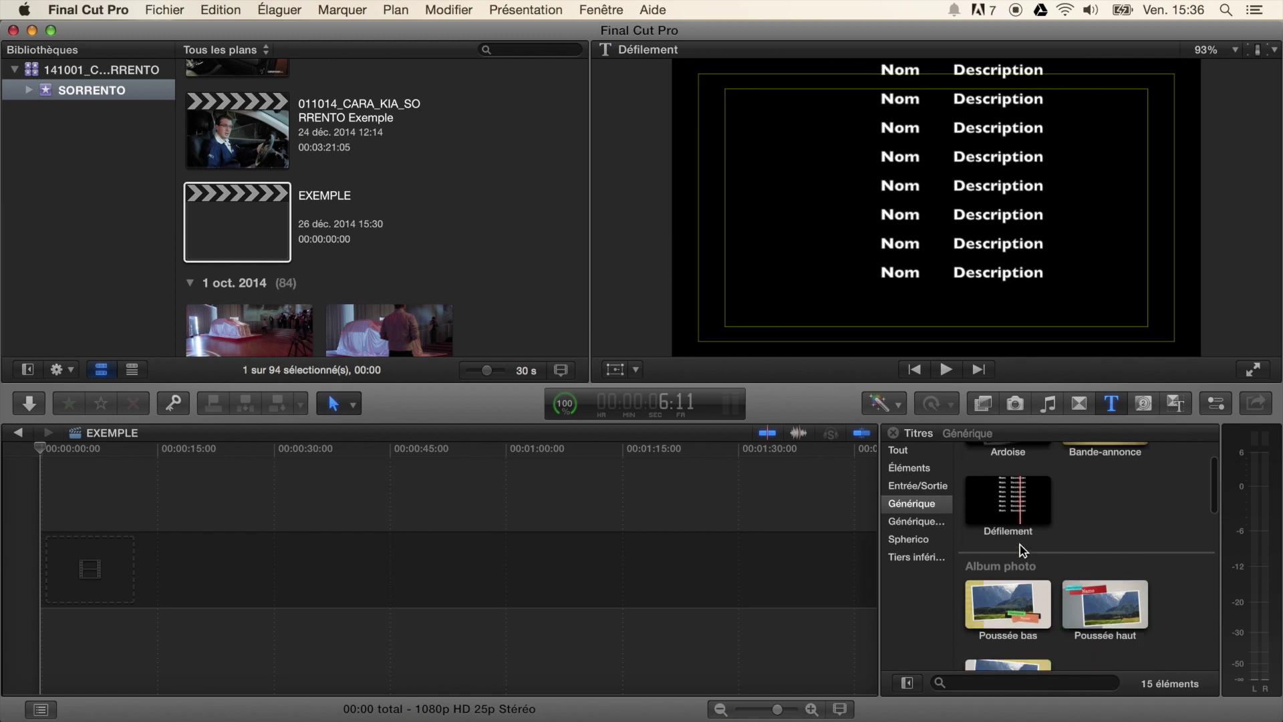
Step: Browse the lower-third titles in the Tiers inférieurs category and select Barre d'informations
click(905, 559)
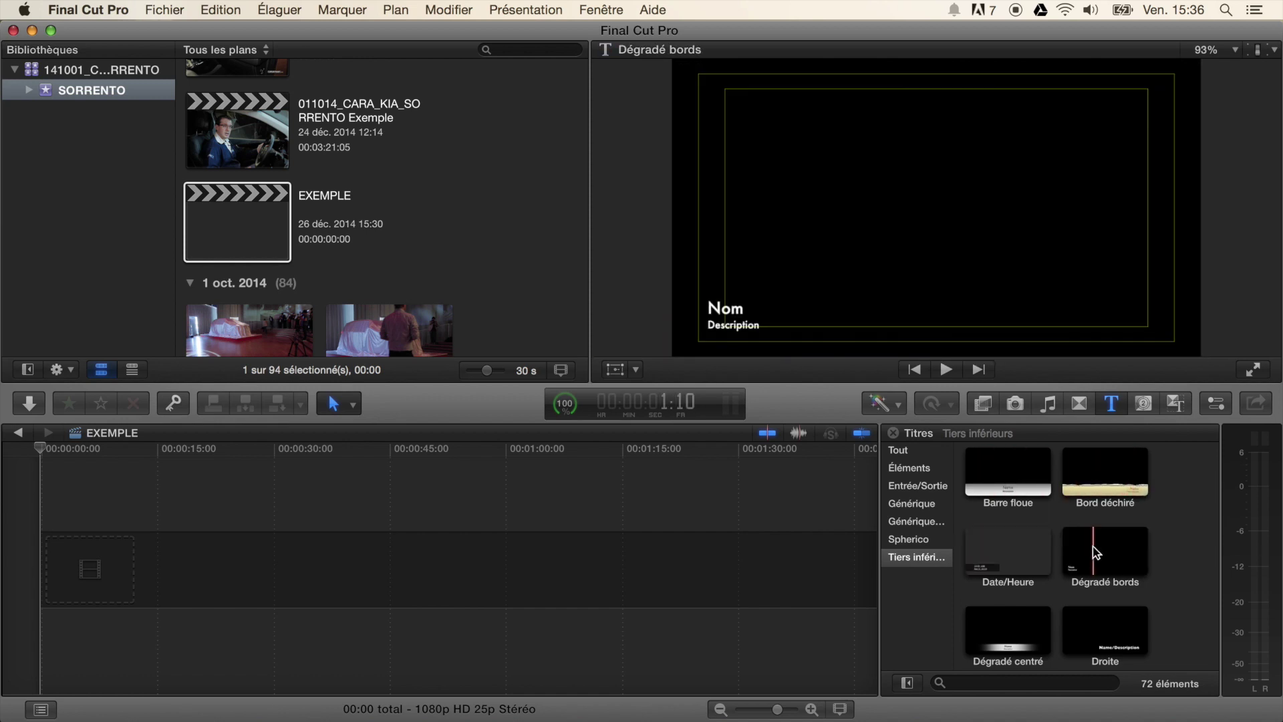
scroll(1096, 552, down, 3)
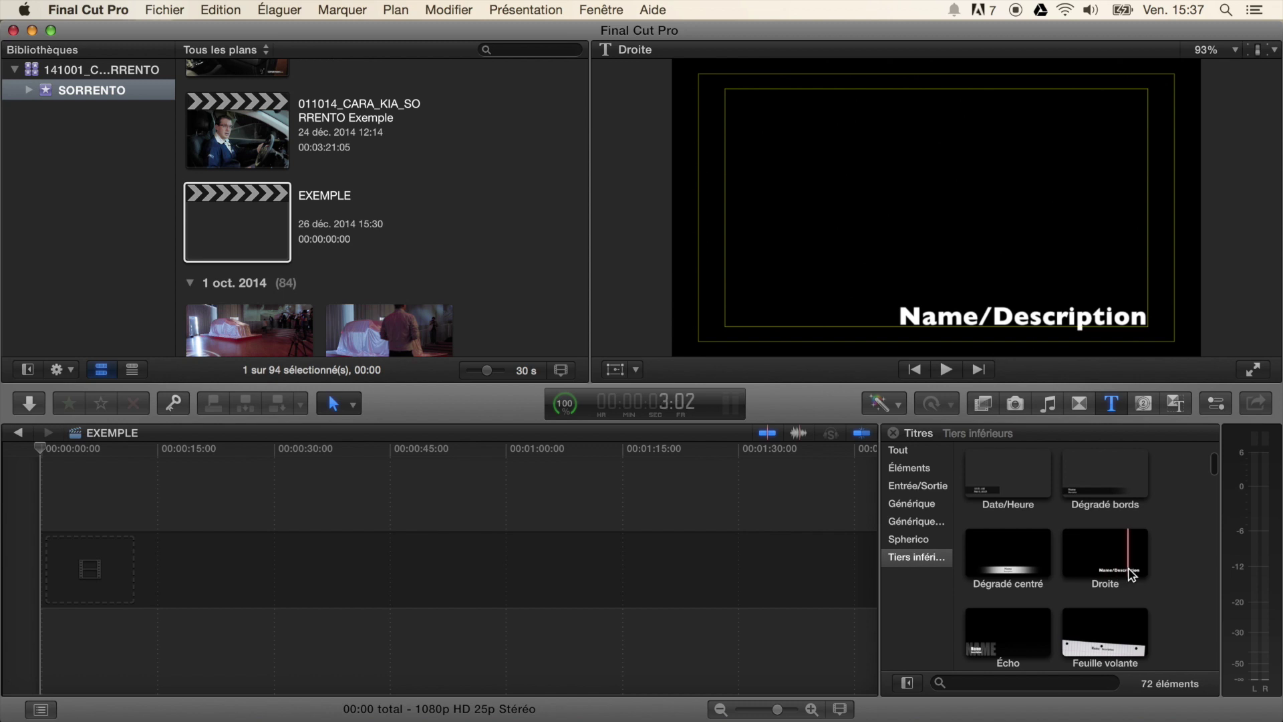
scroll(1042, 602, up, 2)
click(1091, 466)
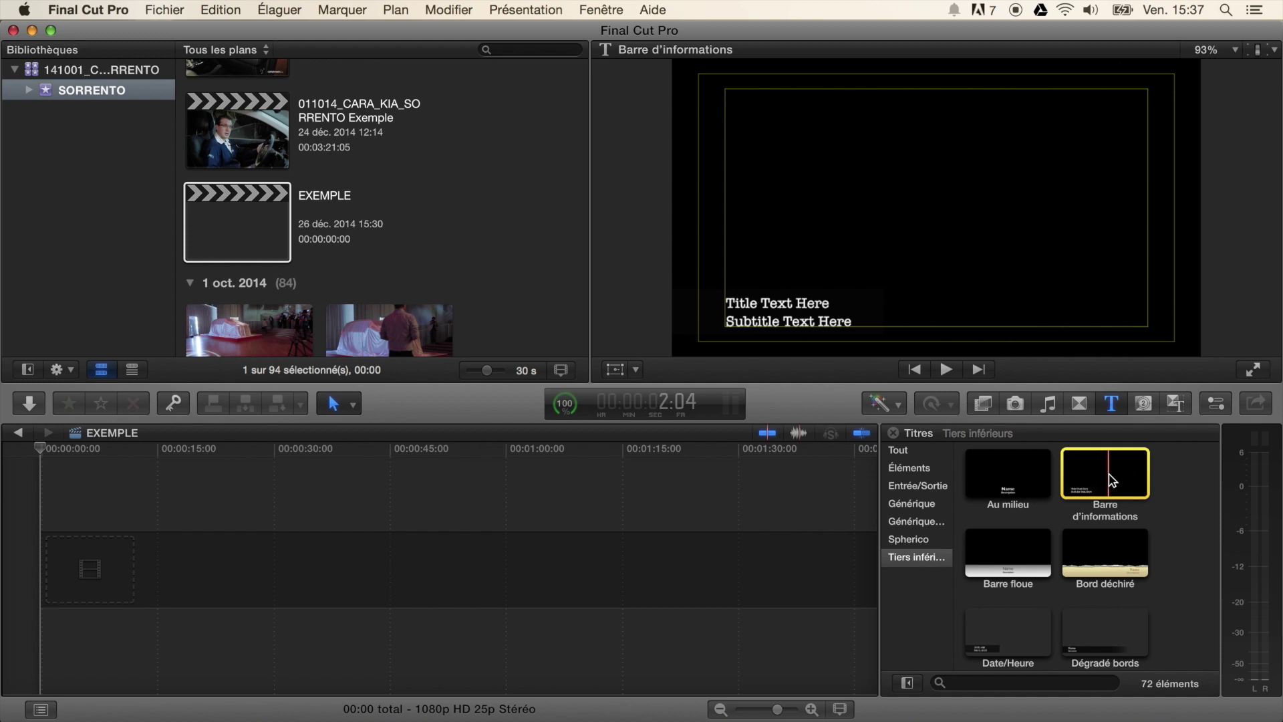
Step: Try adding the Barre d'informations and Barre floue titles to the empty main storyline, and delete both
key(e)
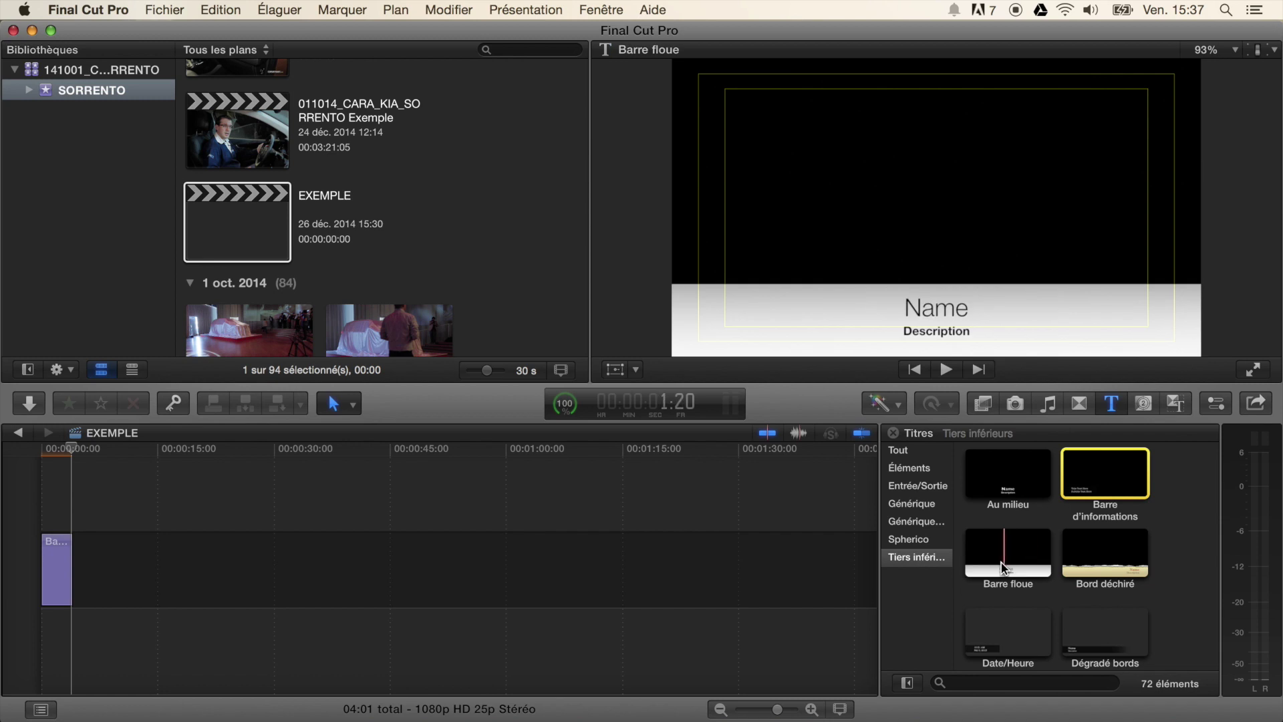
drag(1002, 560, 106, 591)
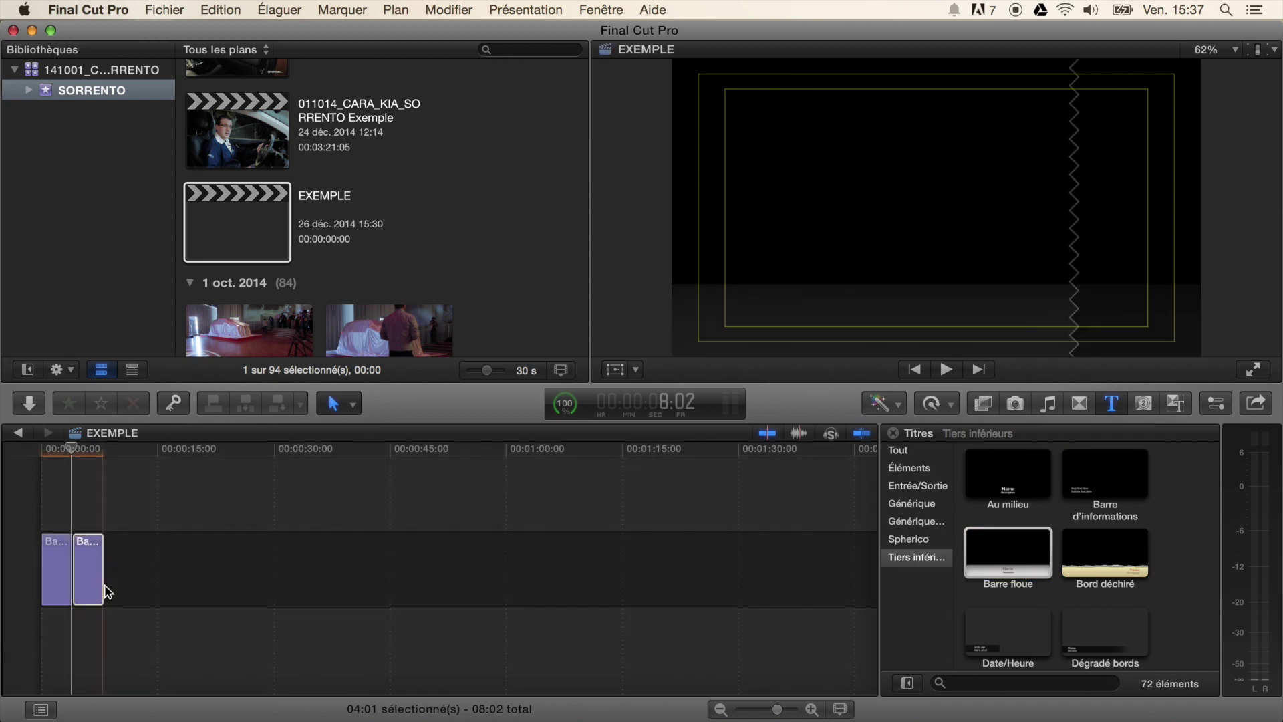
click(75, 506)
drag(134, 507, 13, 592)
key(BackSpace)
Step: Append a selected range of the MVI_2741 clip to the EXEMPLE timeline and delete the gap before it
scroll(481, 247, down, 8)
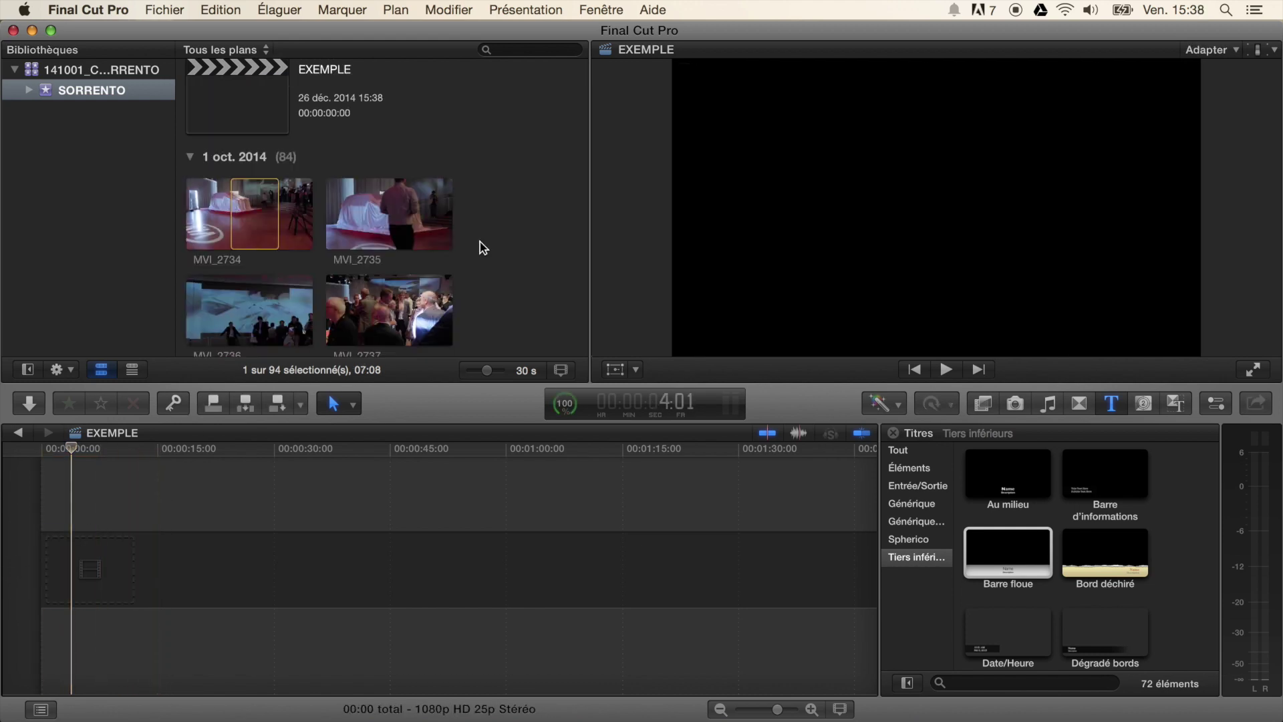
scroll(481, 248, down, 2)
click(382, 192)
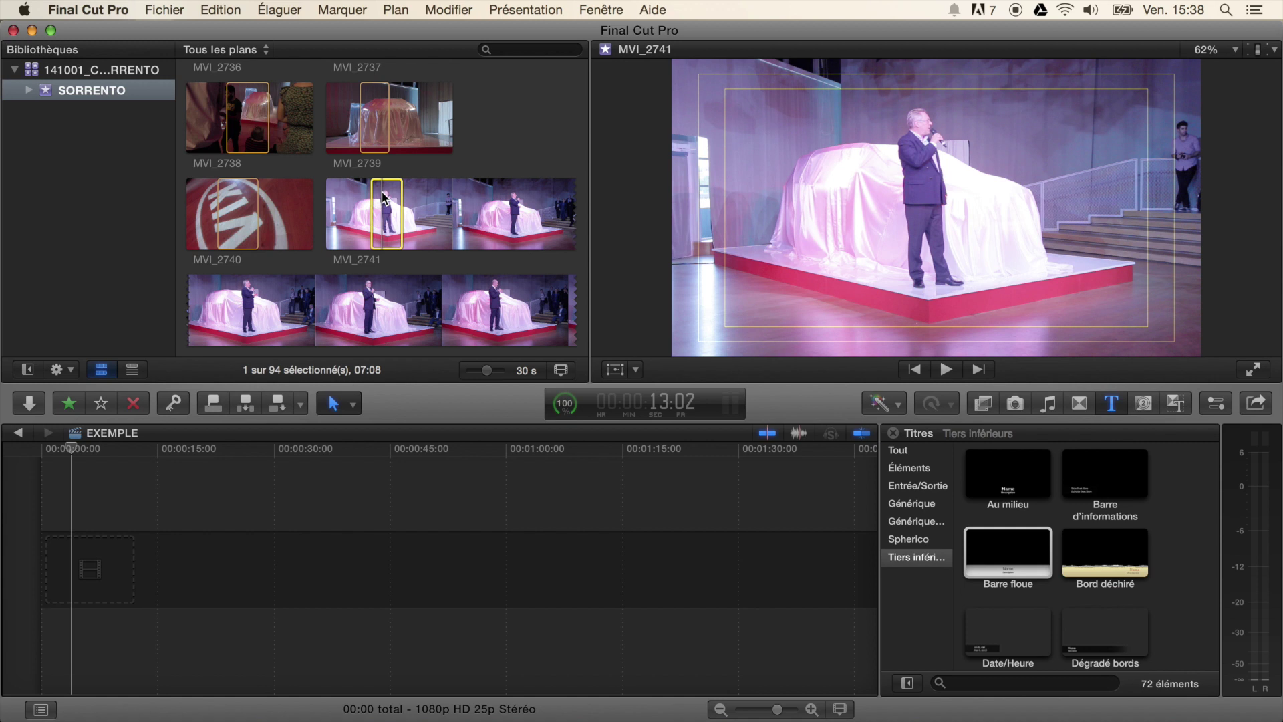
key(e)
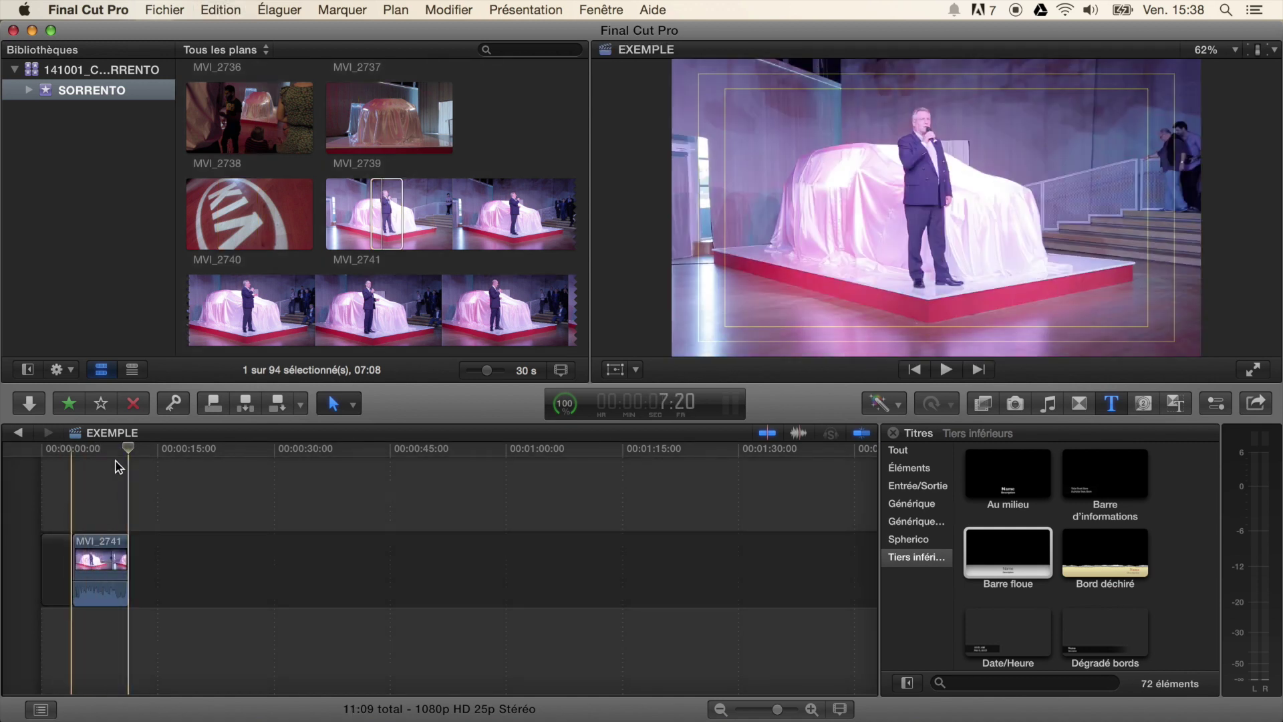
click(64, 540)
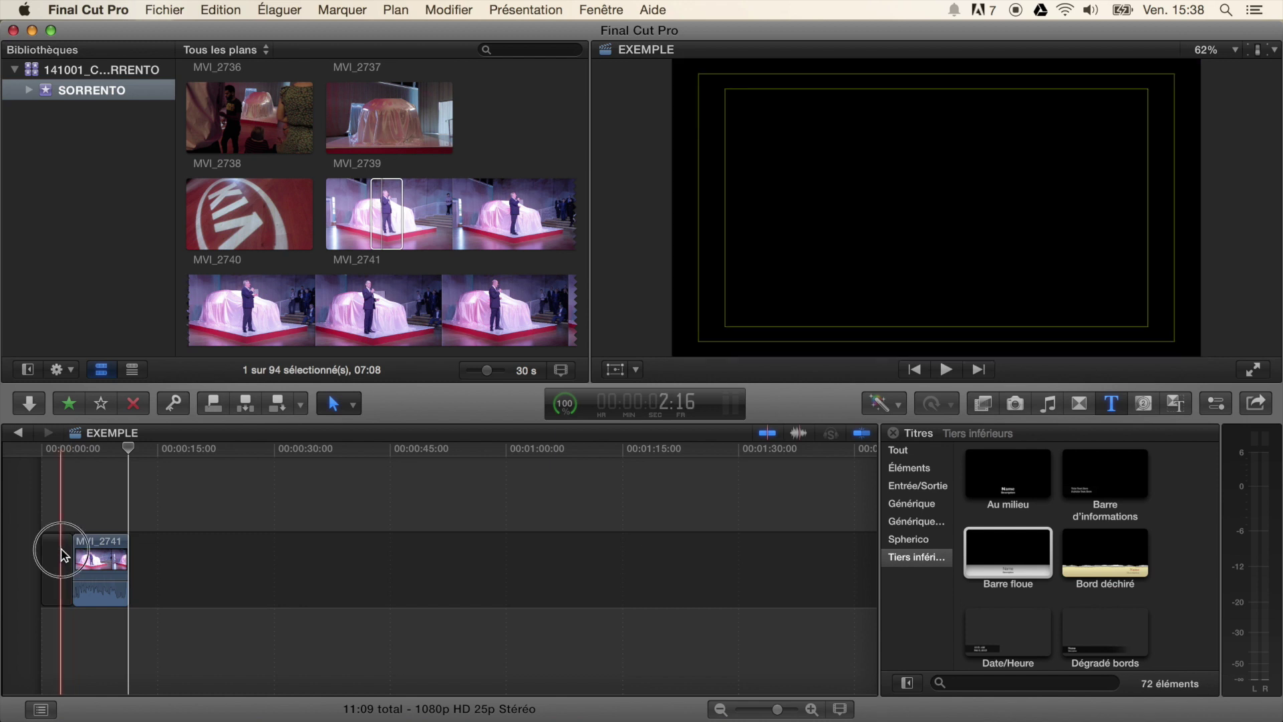
key(BackSpace)
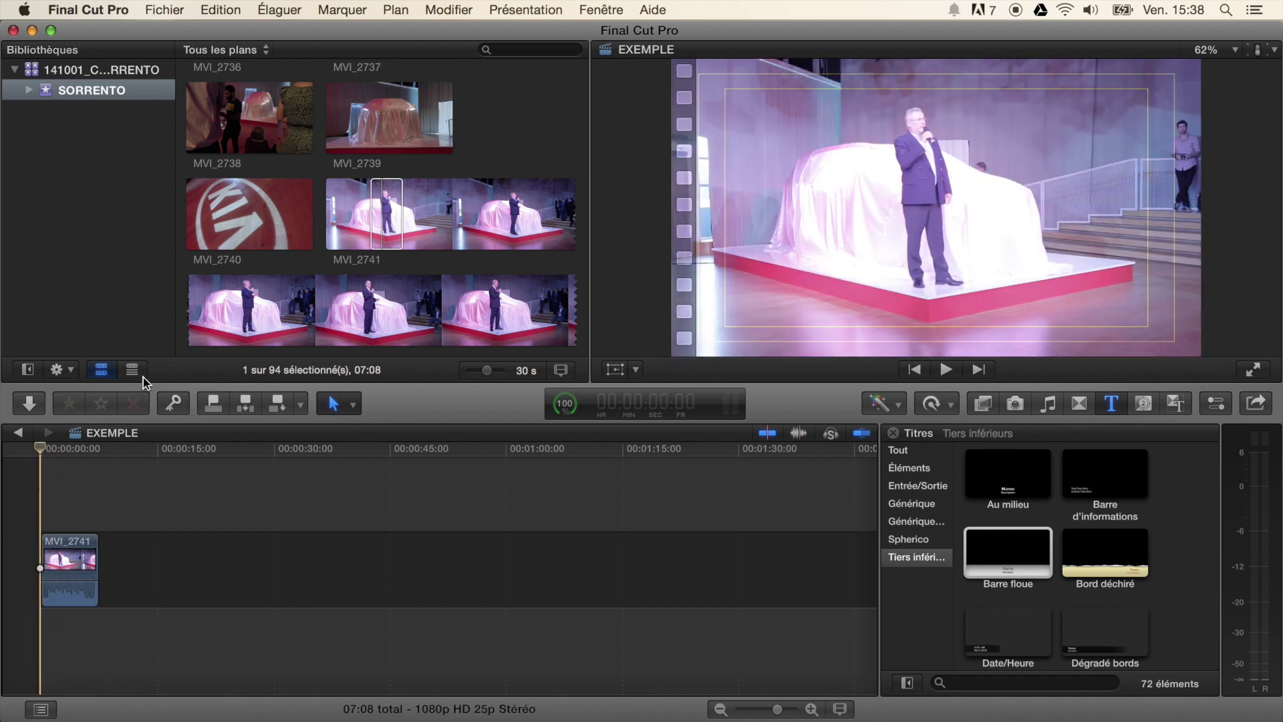
Step: Connect the Barre d'informations title above the start of the MVI_2741 clip and play the sequence from the beginning
click(1029, 560)
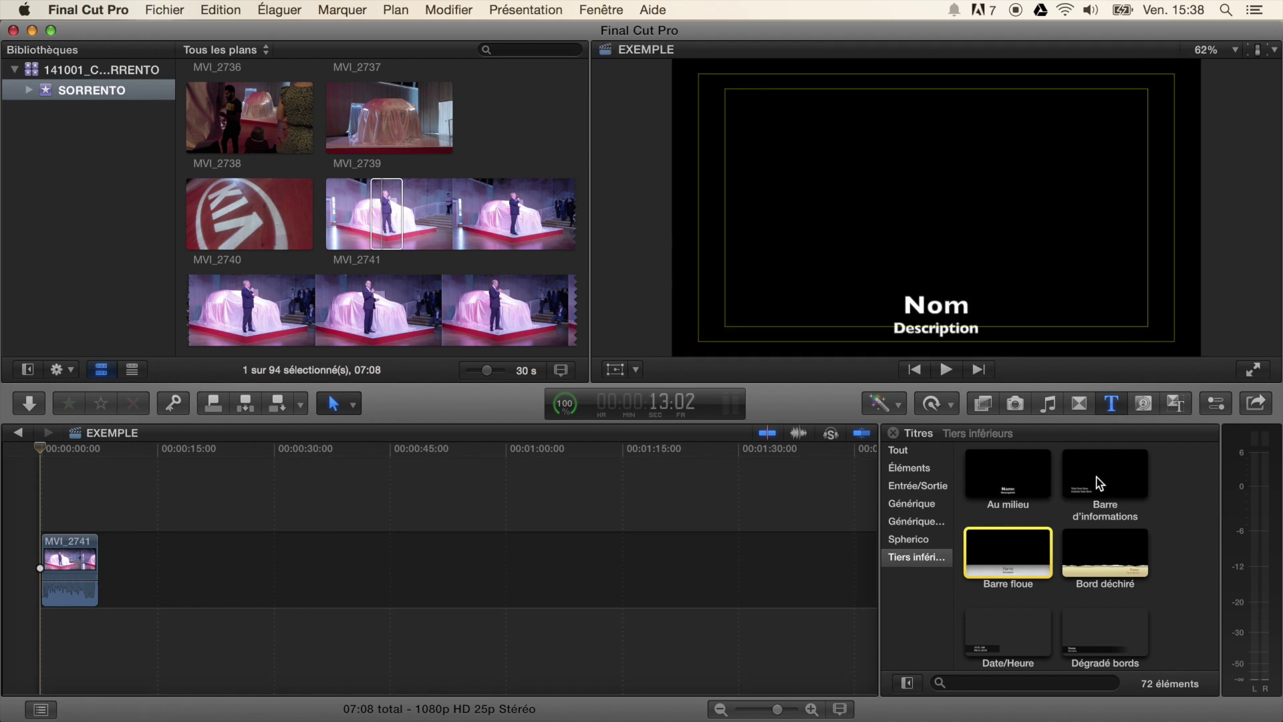
click(1094, 479)
key(q)
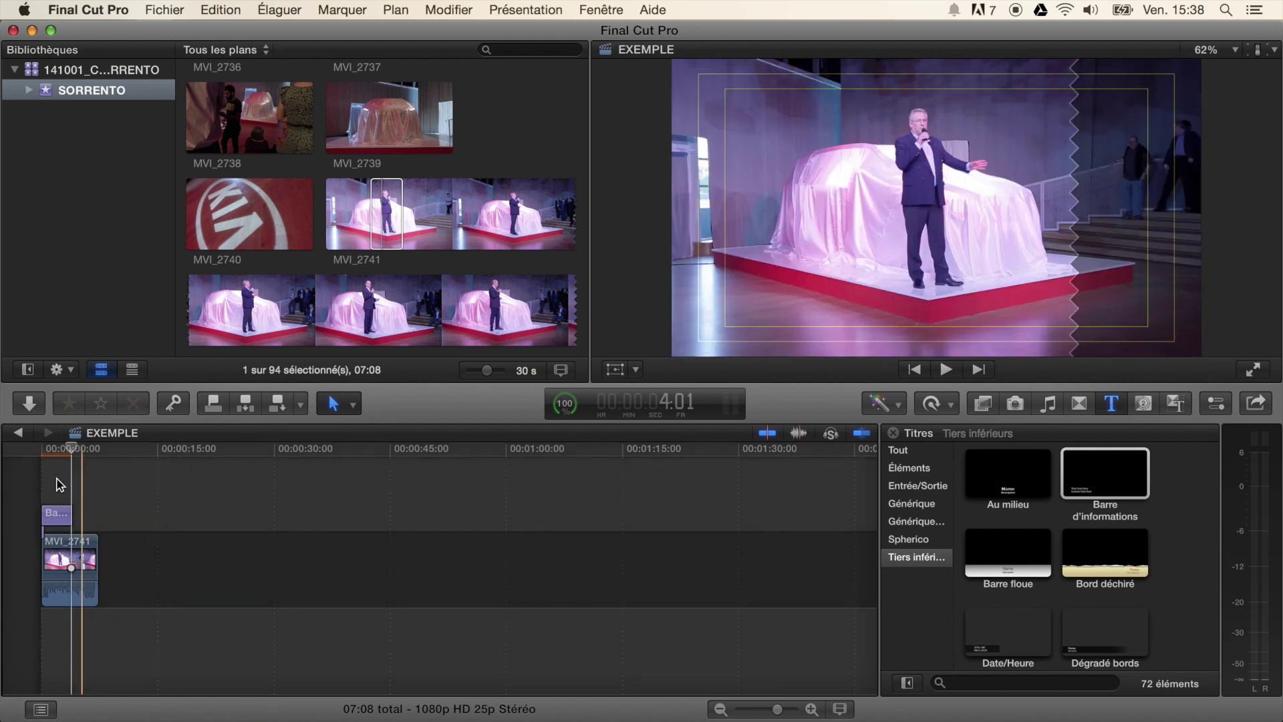
click(38, 447)
key(space)
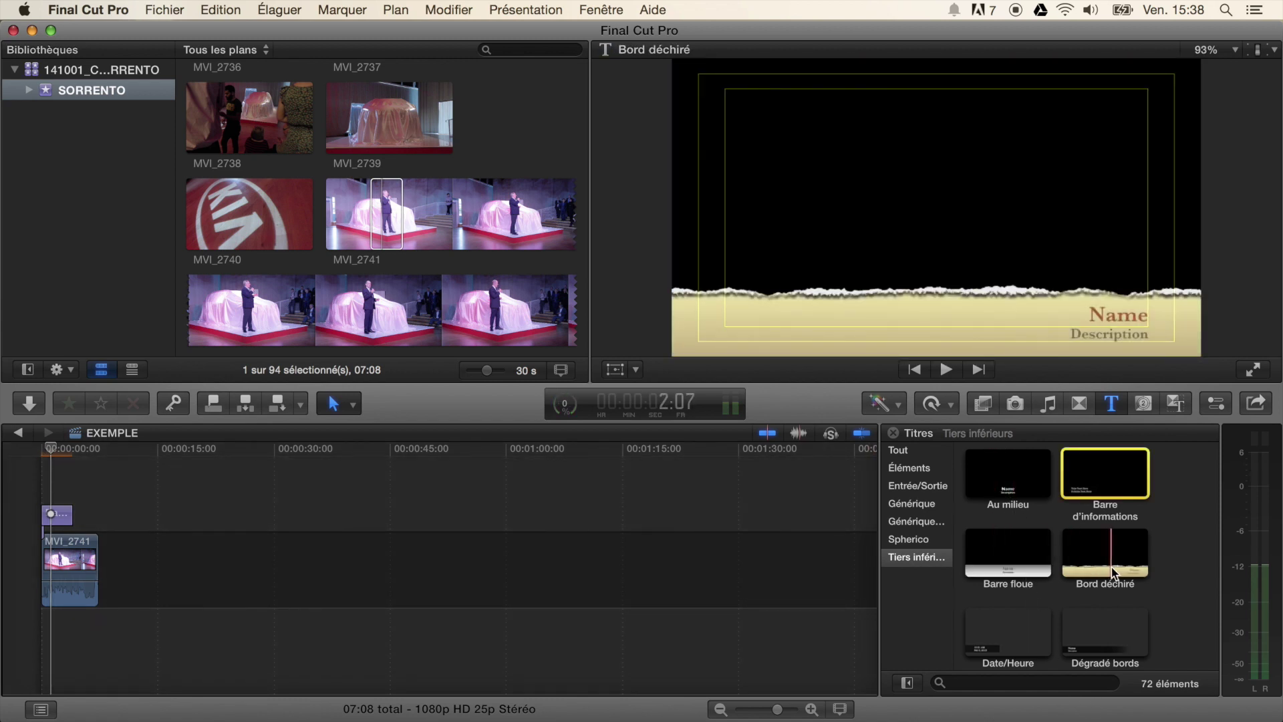
Step: Try placing the Bord déchiré title right after the connected Barre d'informations title, preview it over the clip, and delete it
drag(1112, 571, 103, 509)
click(85, 455)
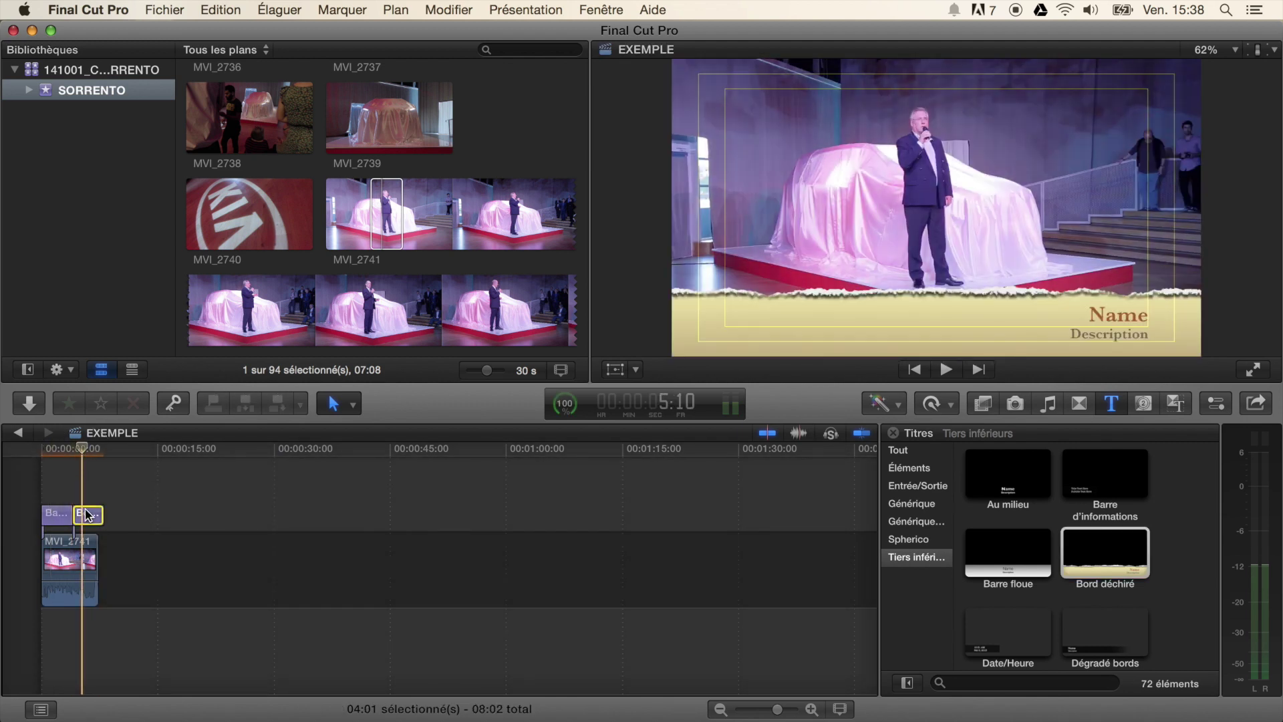
key(Delete)
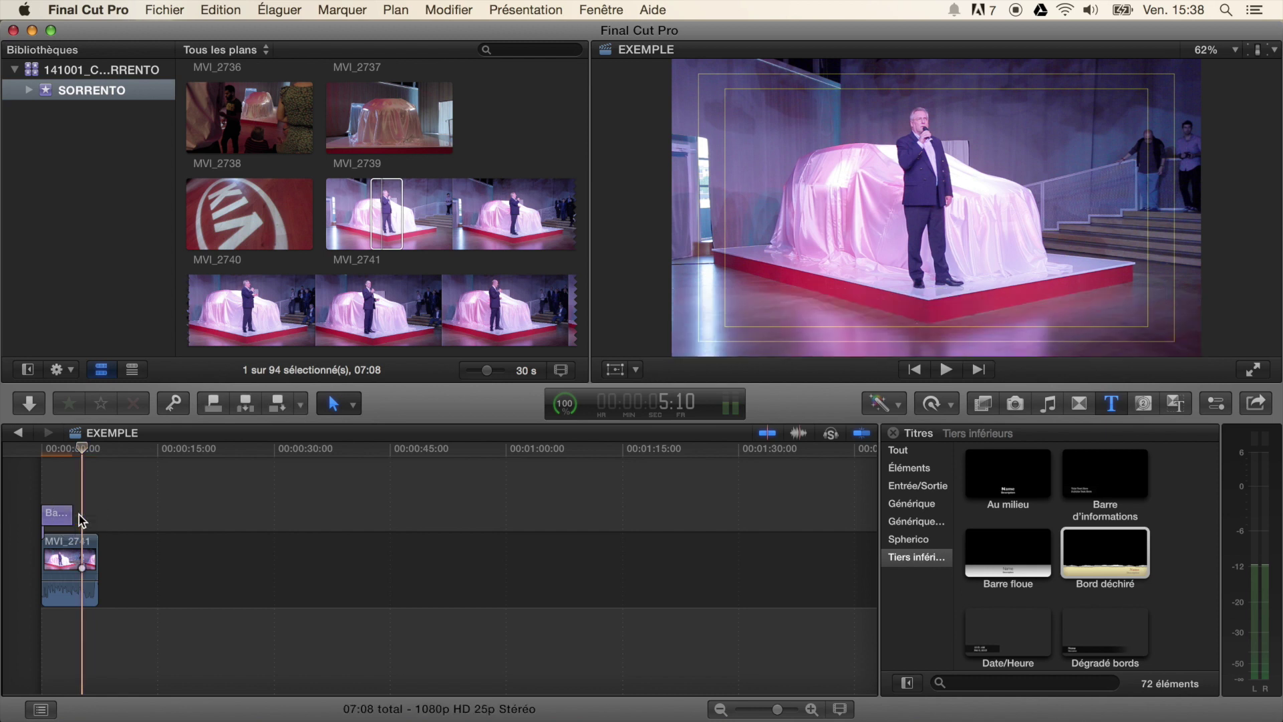
Step: Park the playhead on the Barre d'informations title, and hide and redisplay the title/action safe zones in the viewer
click(53, 449)
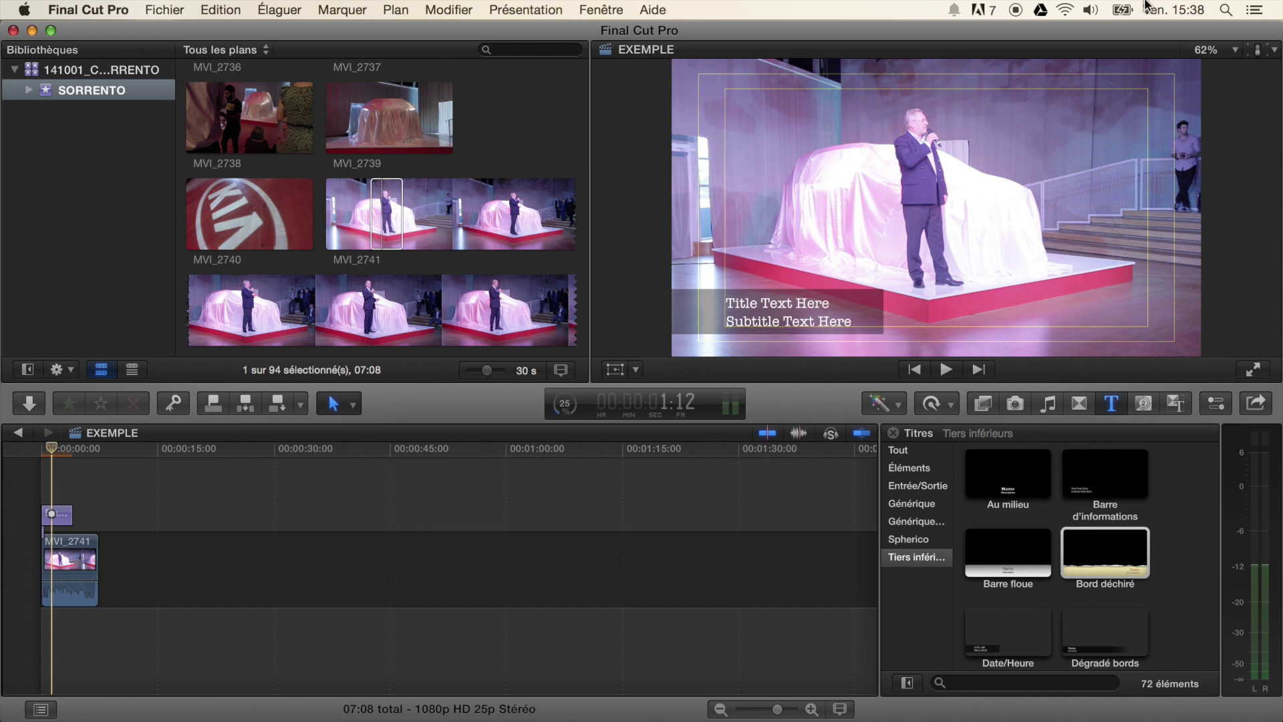
click(1261, 51)
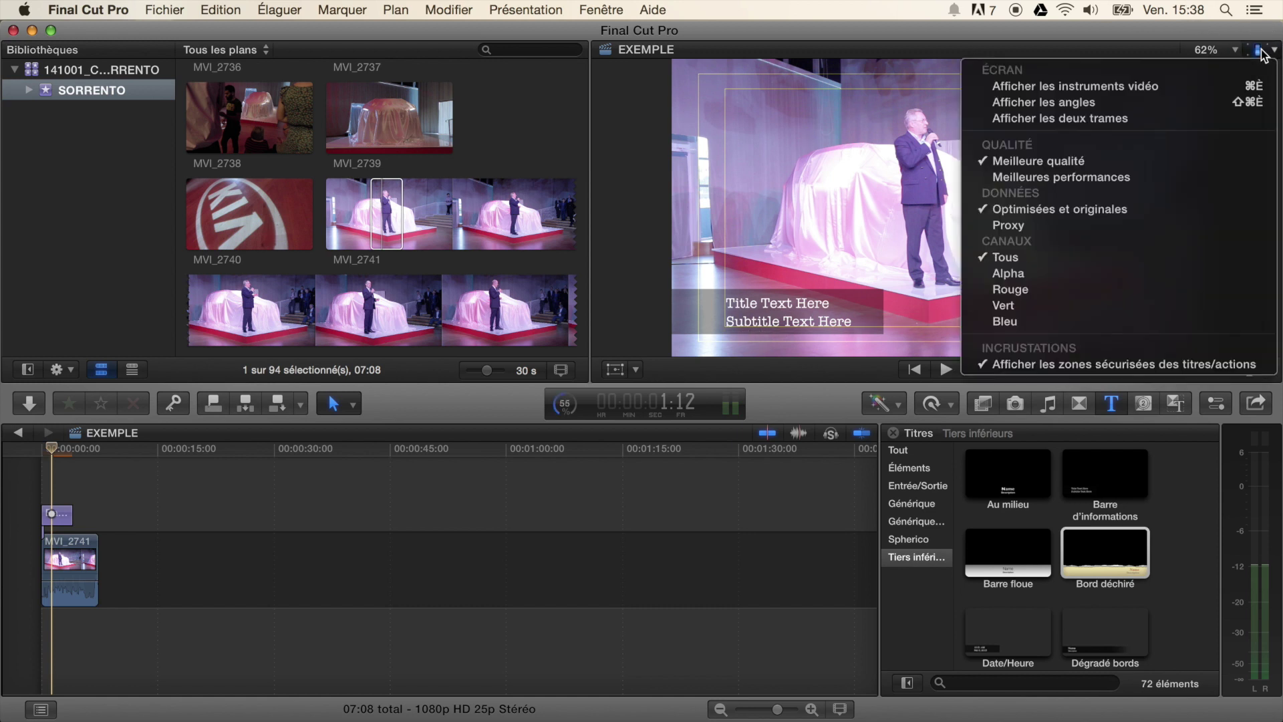
click(1261, 50)
click(1261, 52)
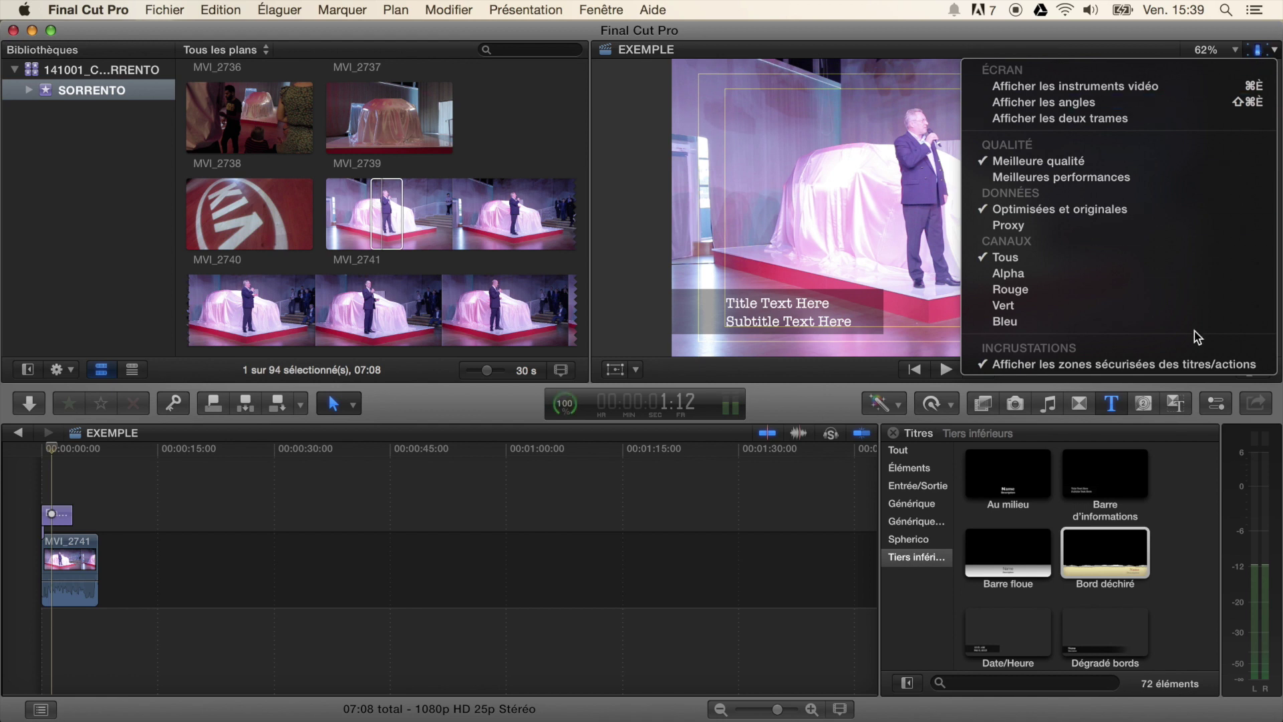
click(1187, 365)
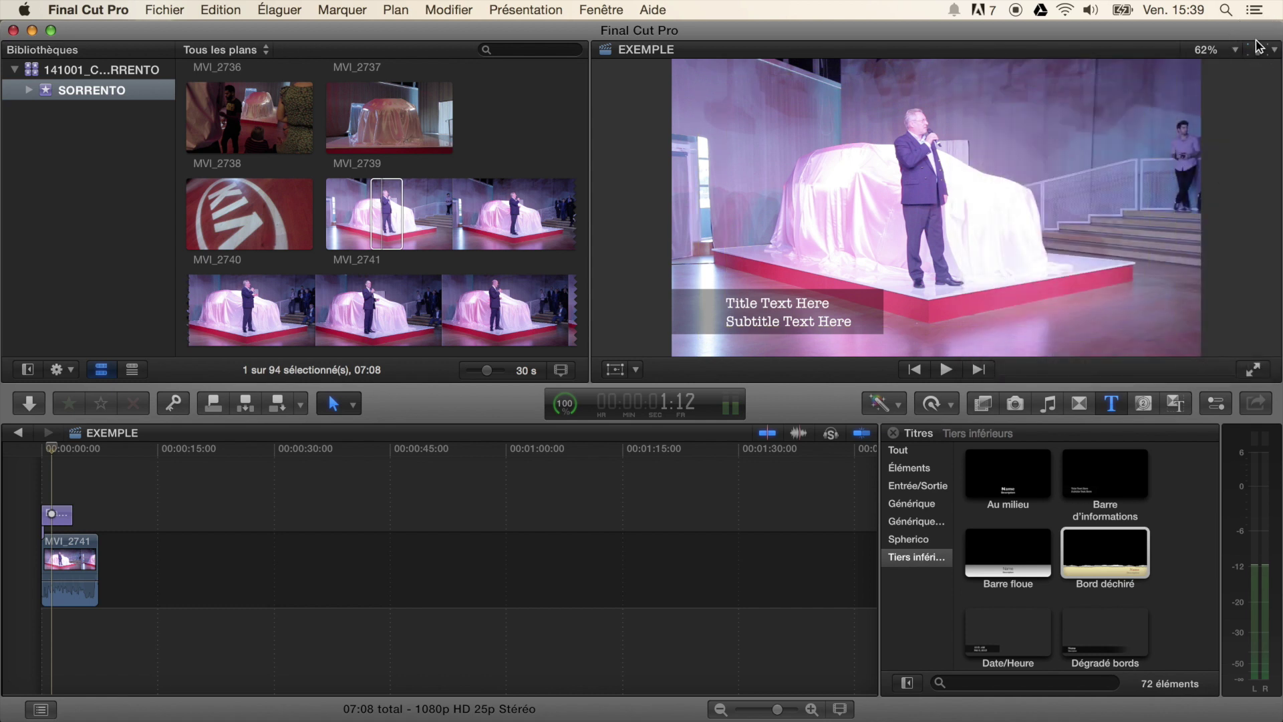
click(1257, 48)
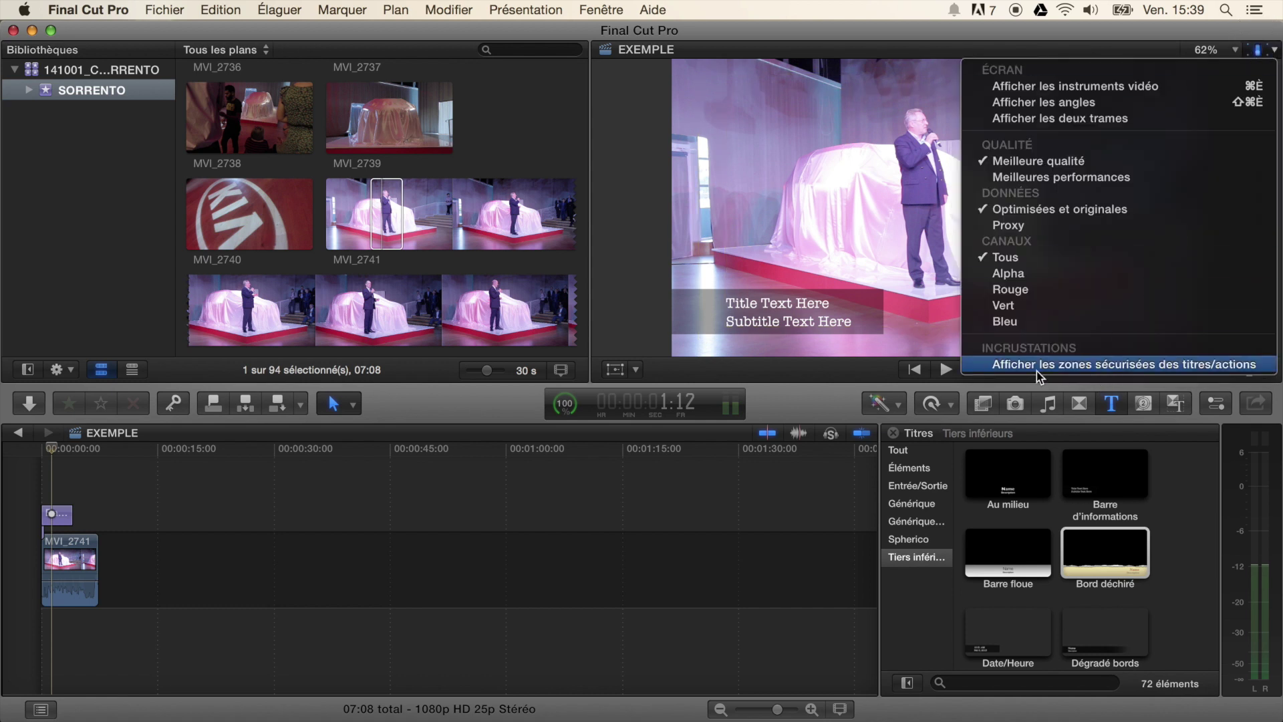
click(1196, 365)
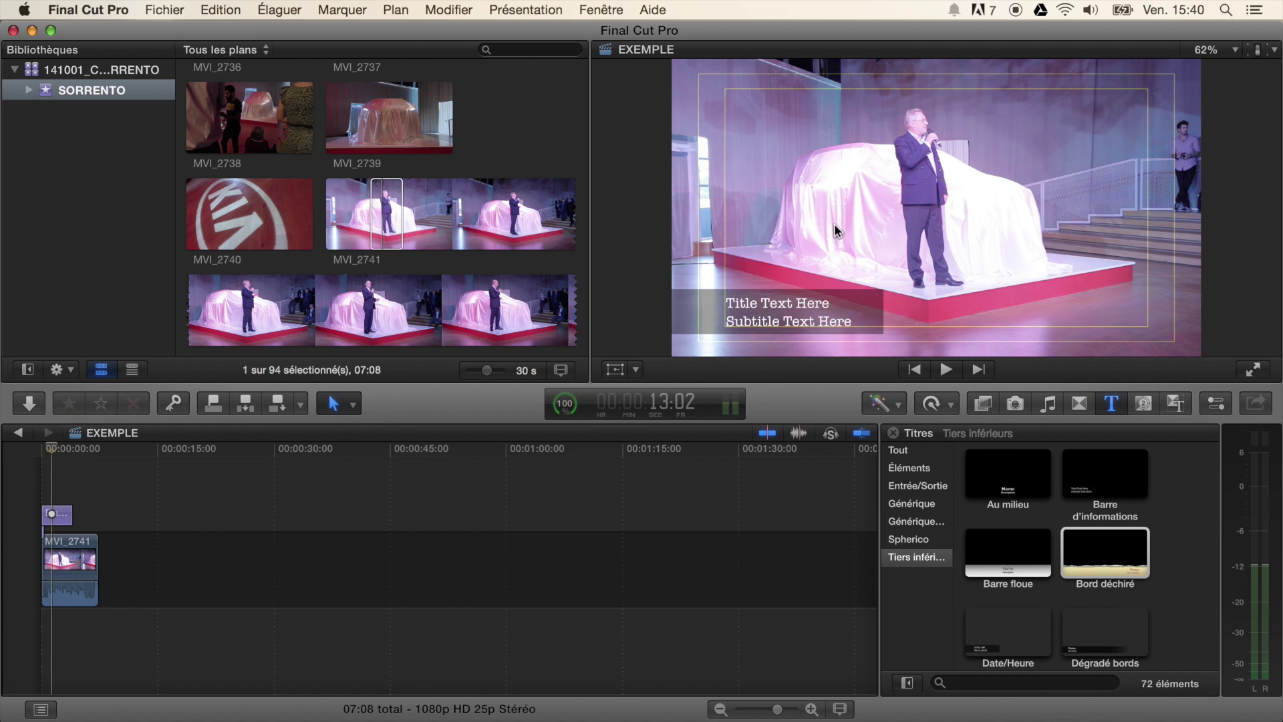
Step: Replace the title's first line with "Mr Exemple" and its subtitle line with "Président"
double_click(781, 304)
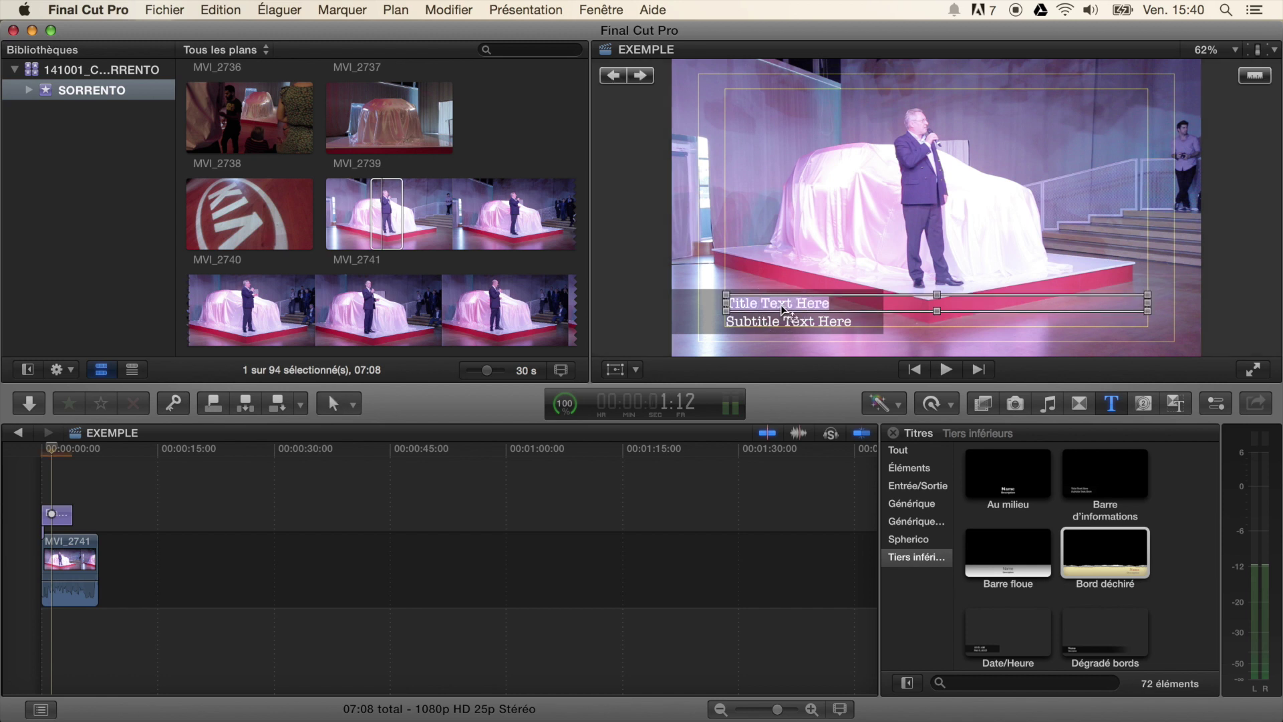
text(Mr Exemple)
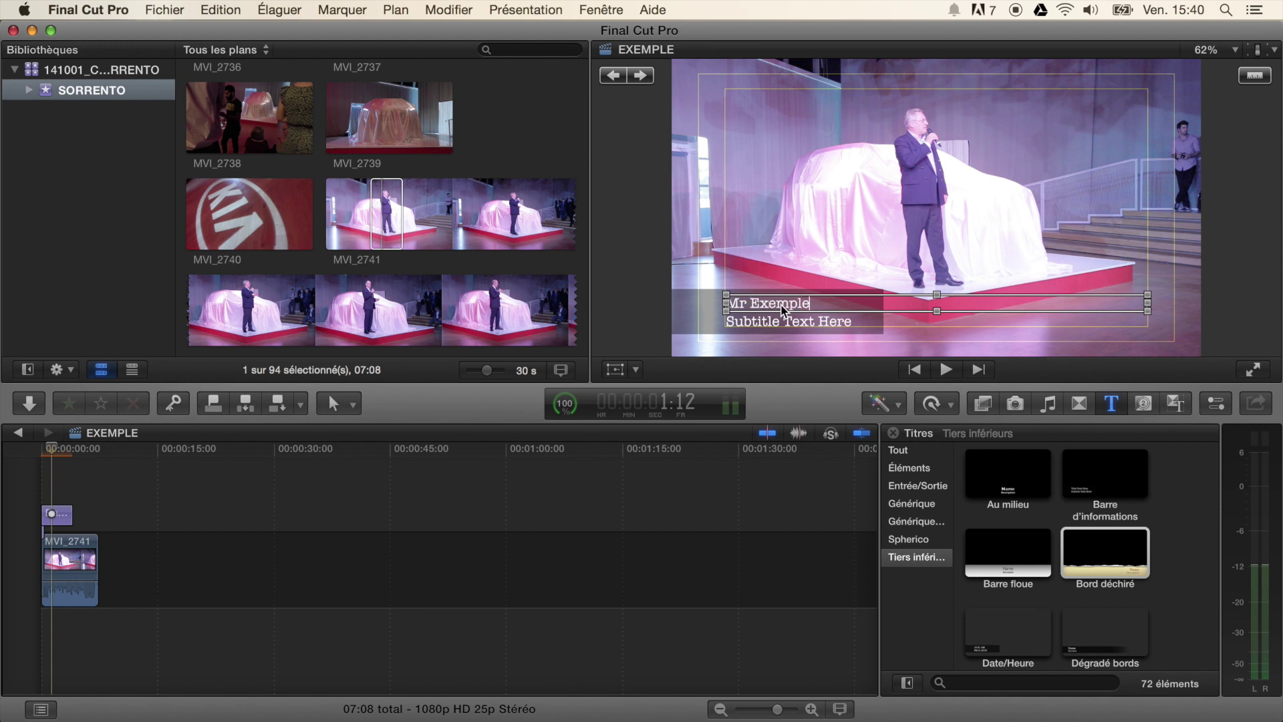
click(783, 323)
double_click(786, 324)
triple_click(786, 323)
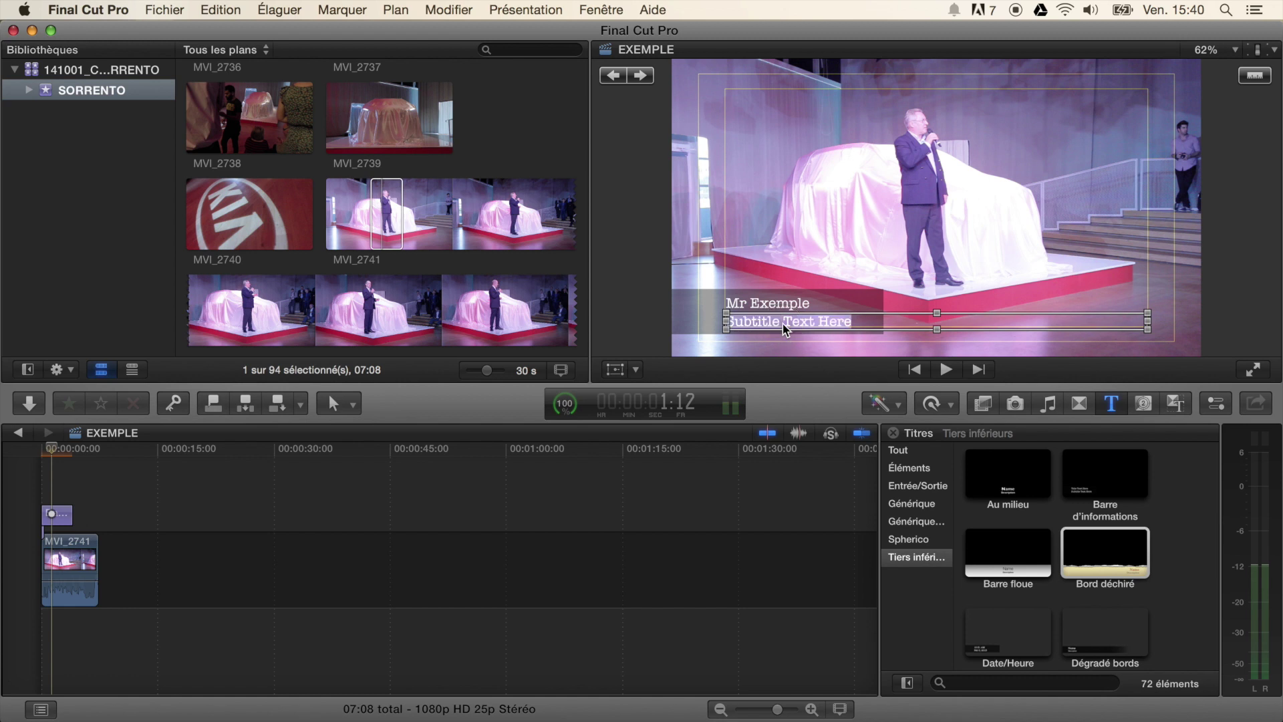
text(Président)
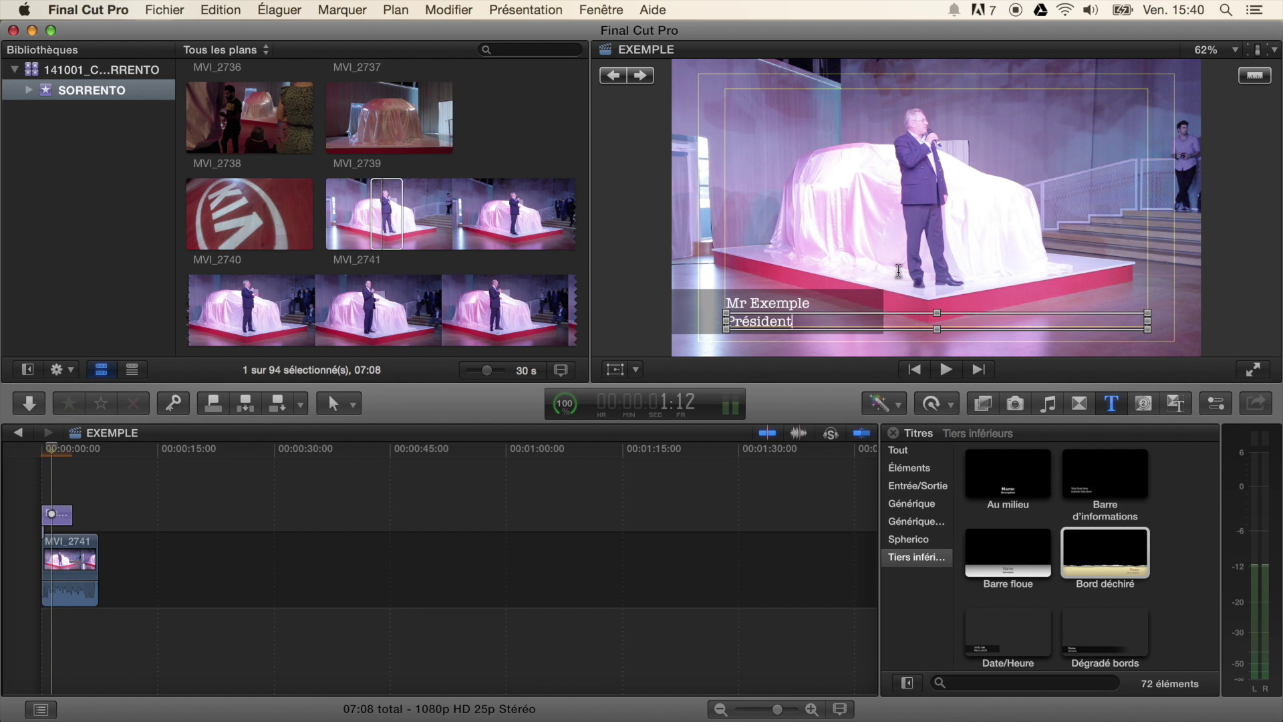
Step: Leave text editing, play the edited title over the clip, and stop with the playhead on the title
click(643, 507)
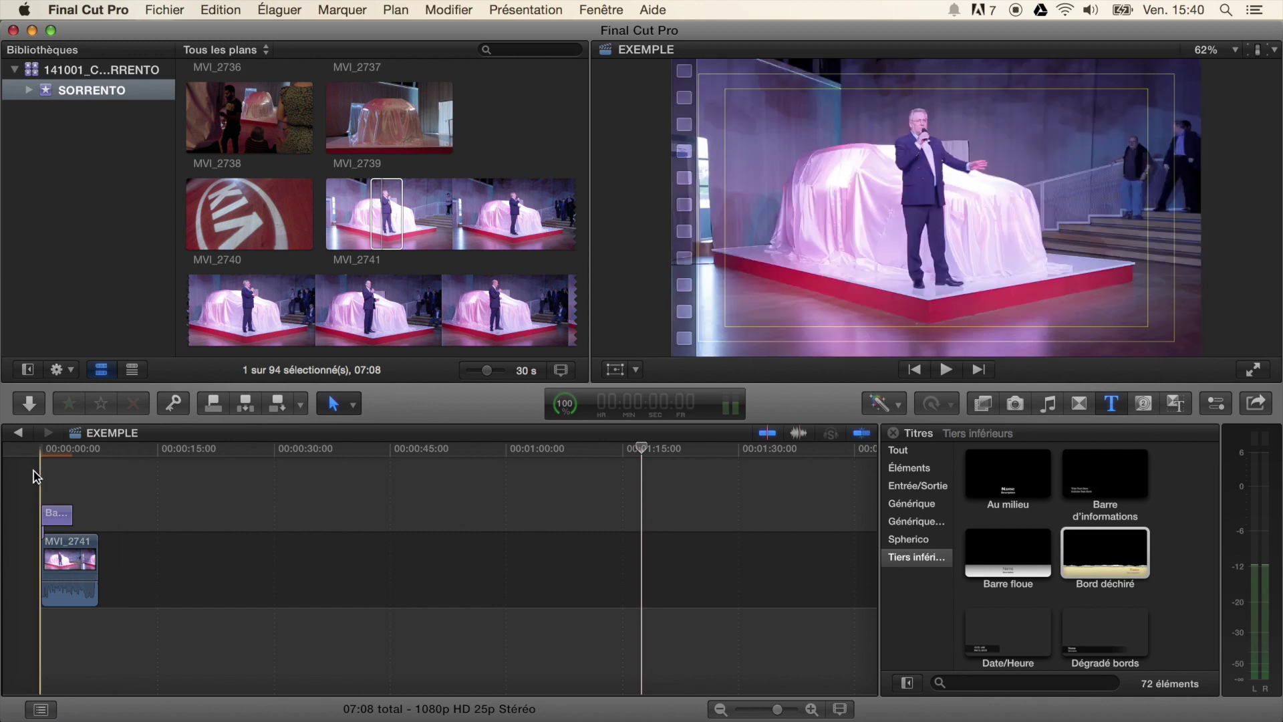
click(50, 466)
key(space)
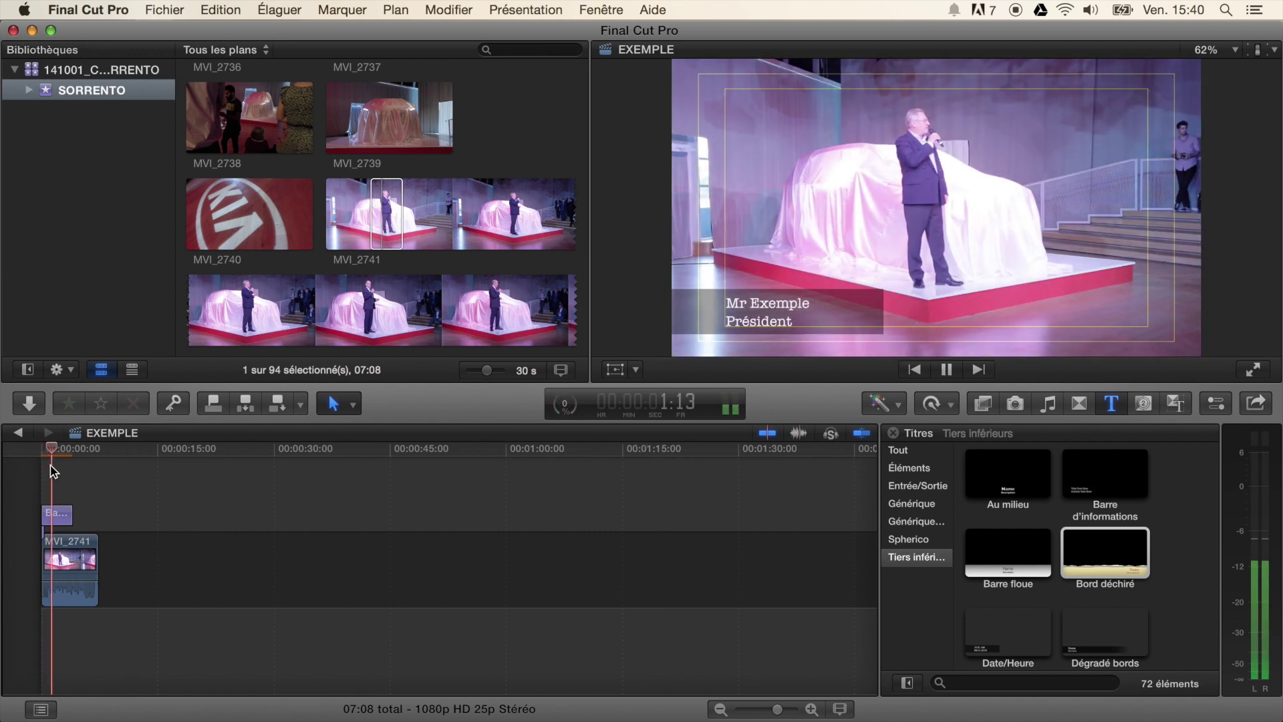
key(space)
click(57, 453)
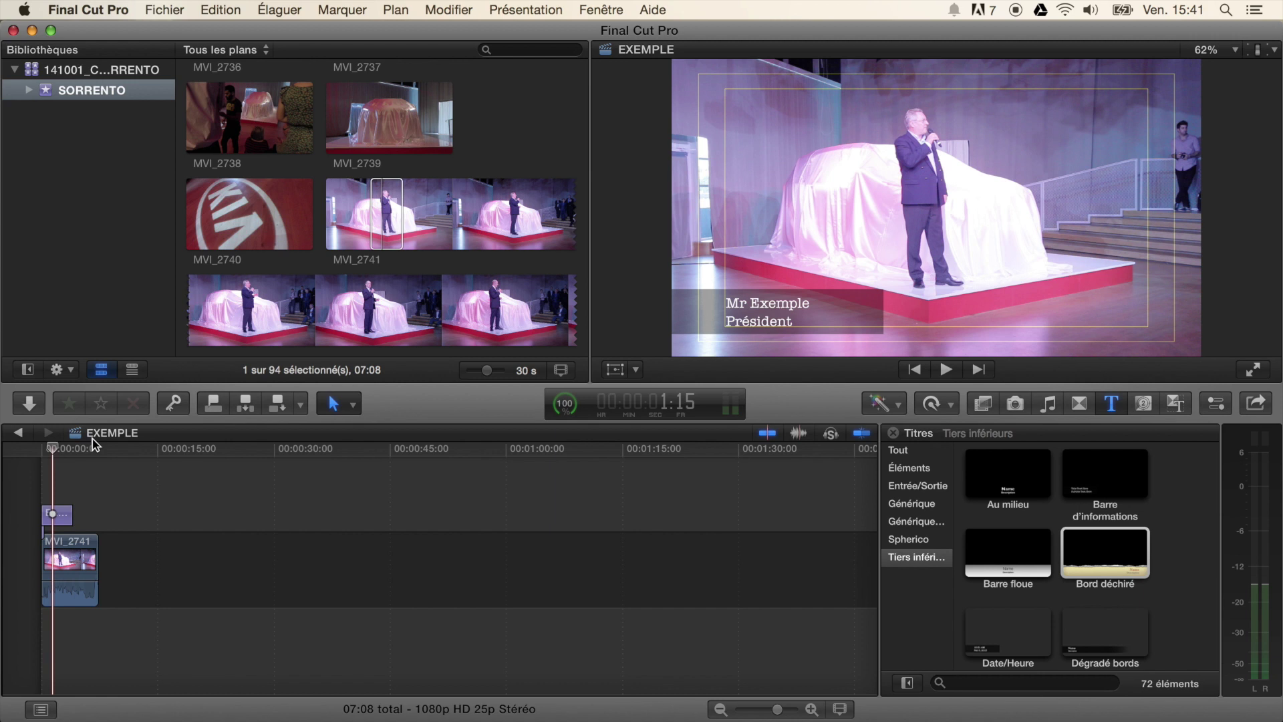
Step: Show the title's published parameters in the inspector and reduce the Line 2 Size to 34
click(1217, 404)
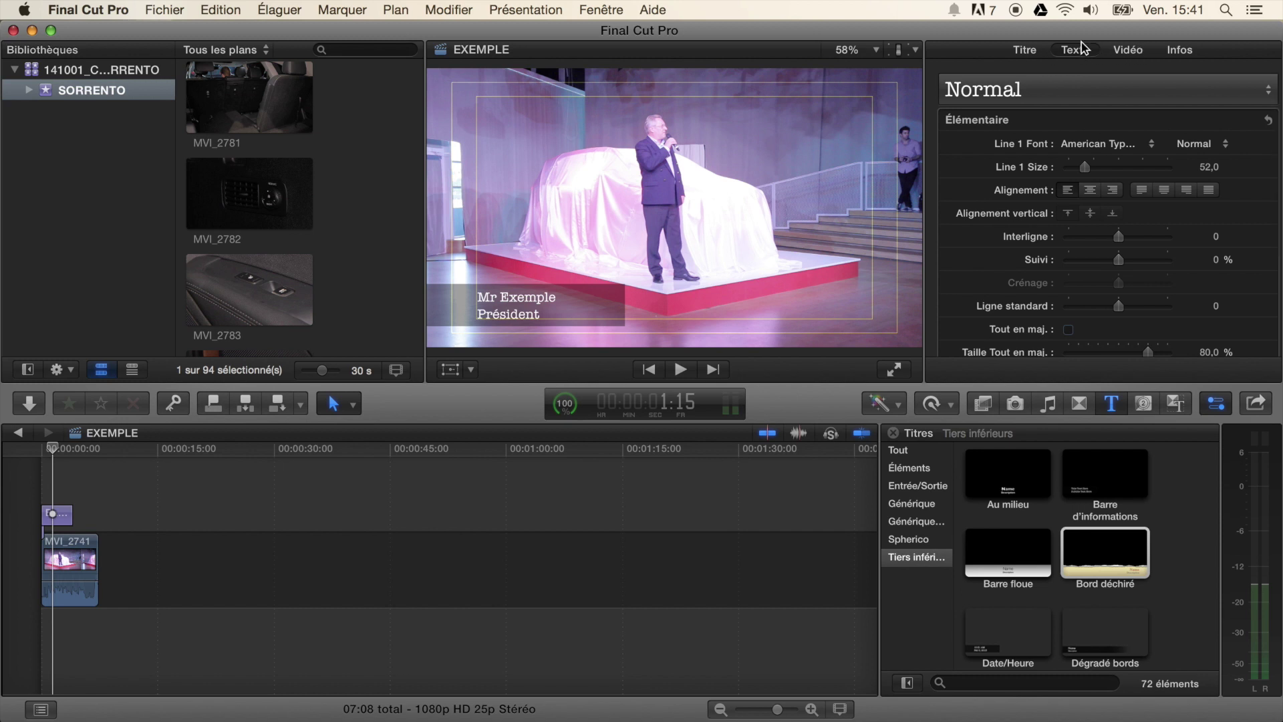
click(1026, 52)
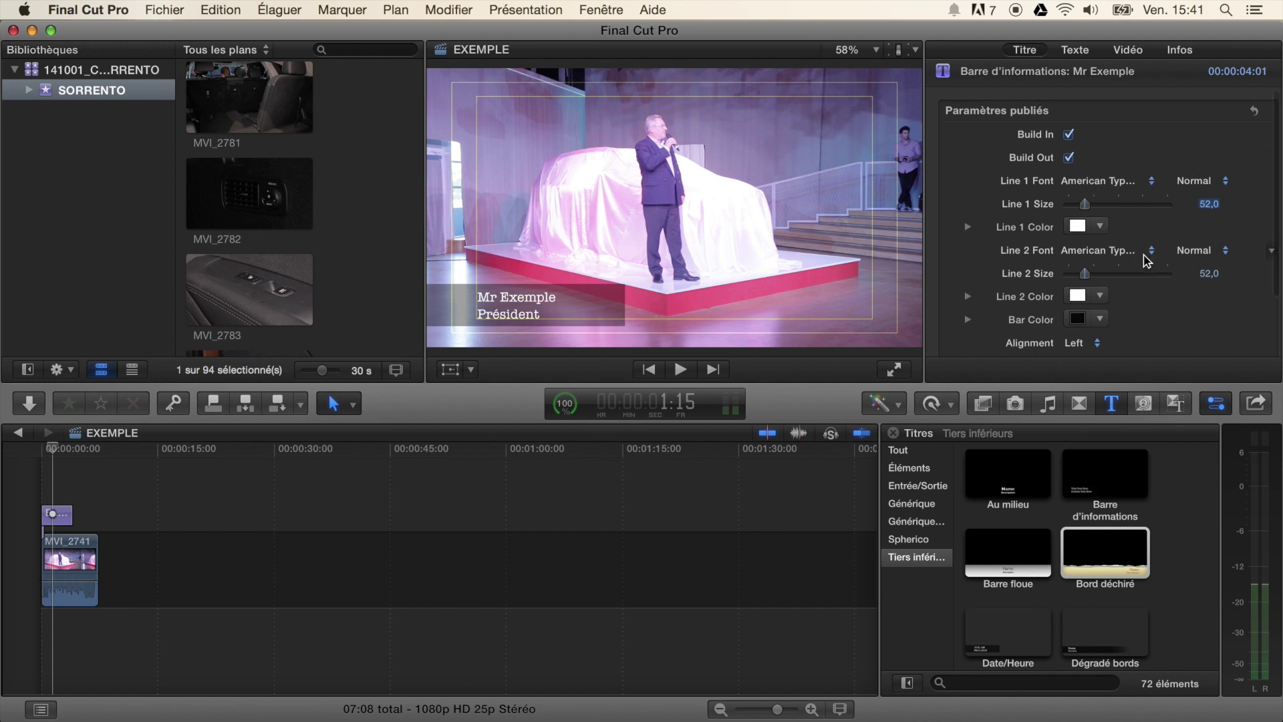
scroll(1145, 254, down, 2)
click(1086, 245)
drag(1090, 247, 1082, 250)
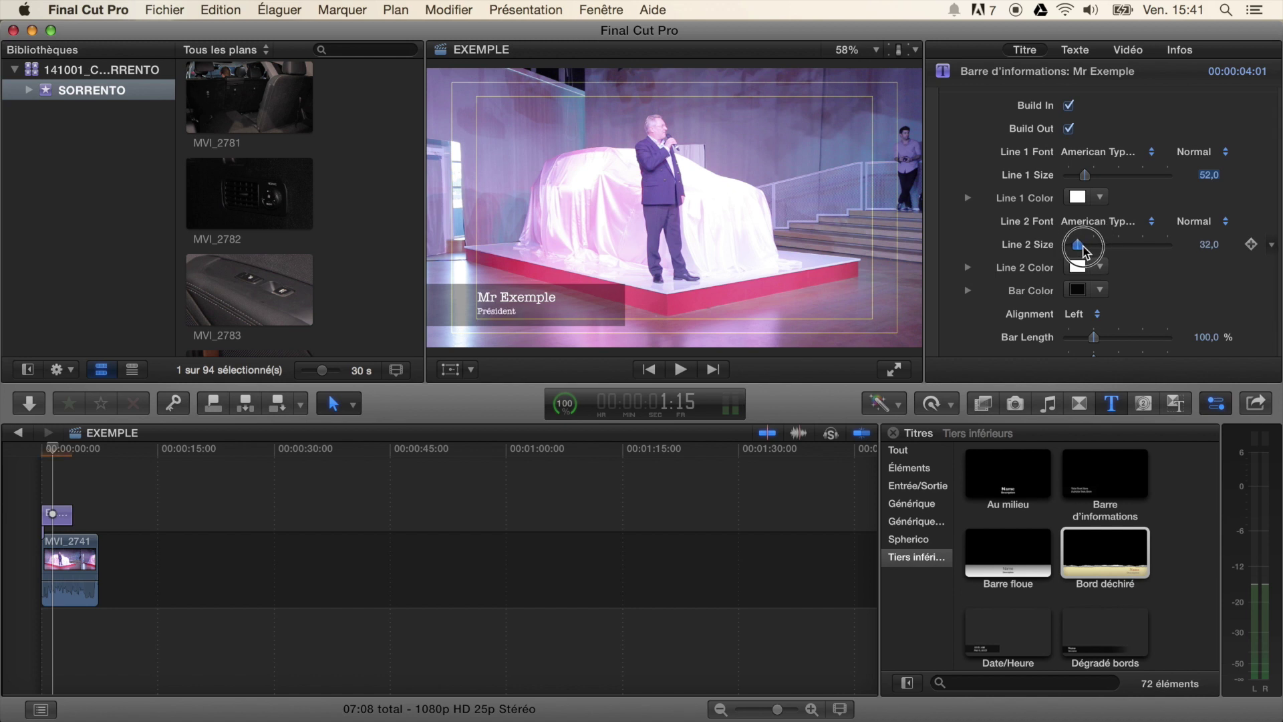
Step: Try adjusting the title's Bar Length, restore it to 100 %, and look over the other published parameters
scroll(1181, 274, down, 3)
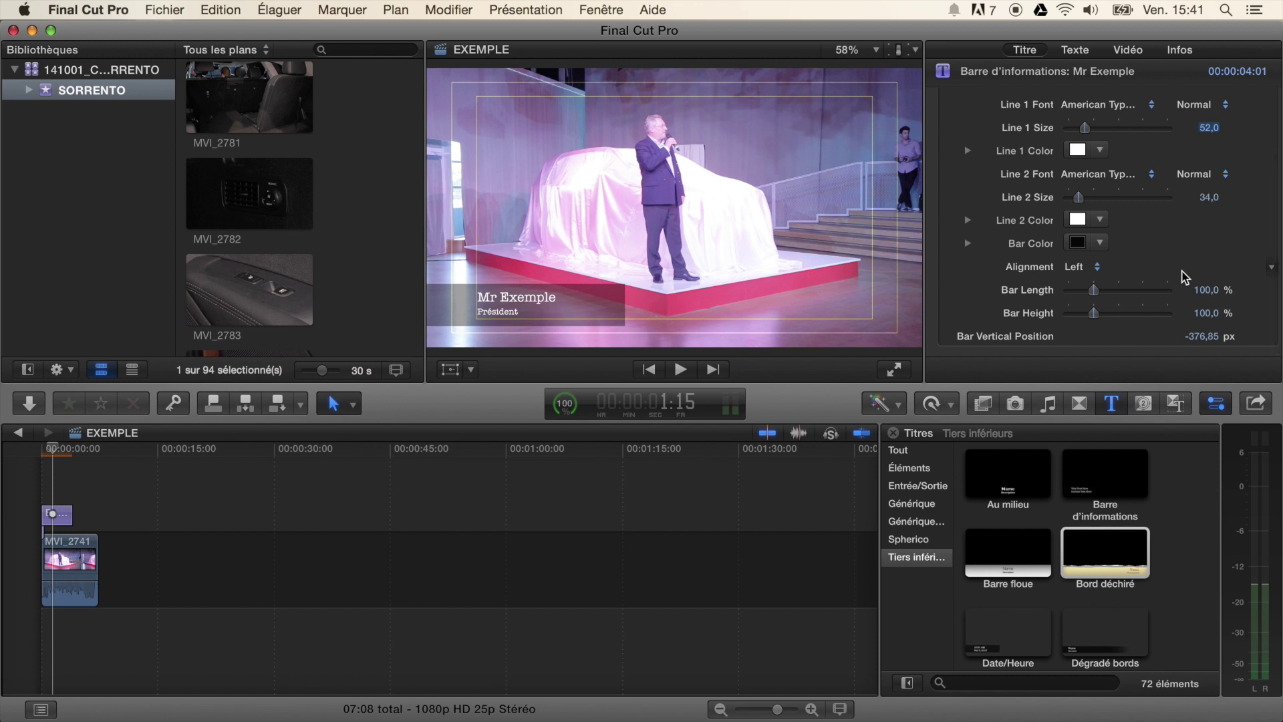
mouse_move(1096, 301)
mouse_down()
mouse_move(1123, 298)
mouse_move(1084, 303)
mouse_move(1096, 302)
mouse_up()
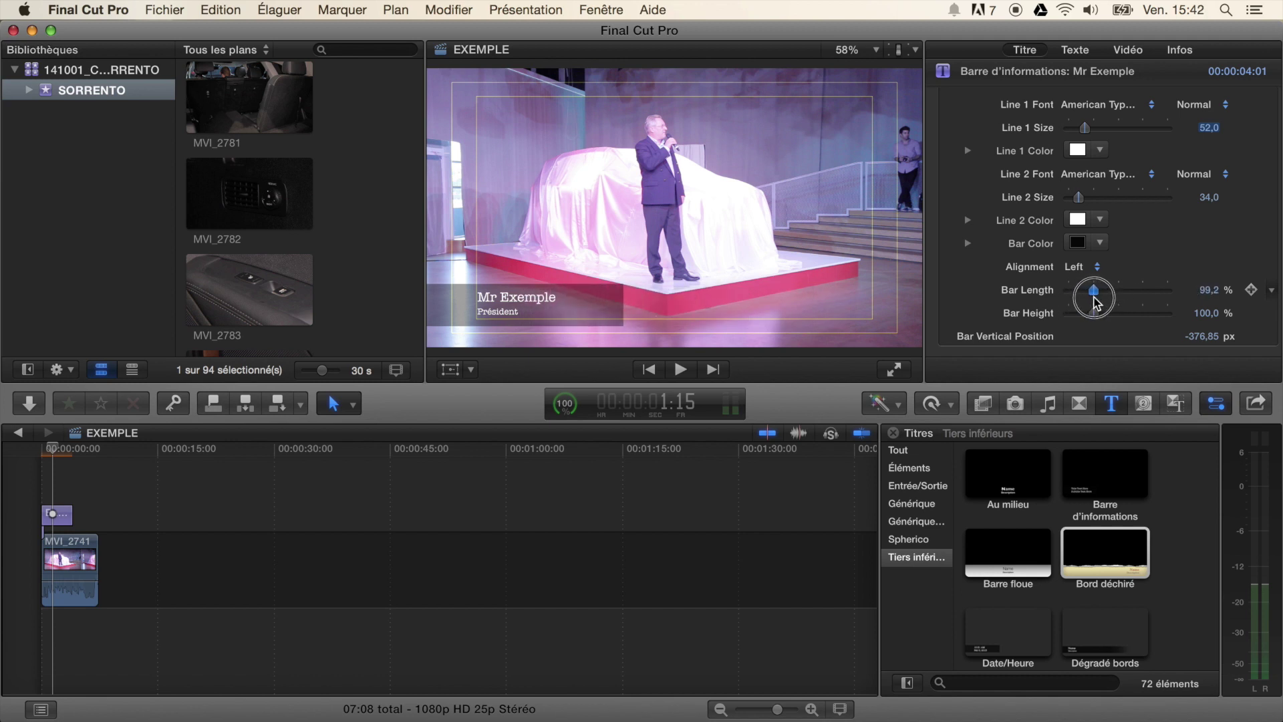
scroll(1096, 301, up, 3)
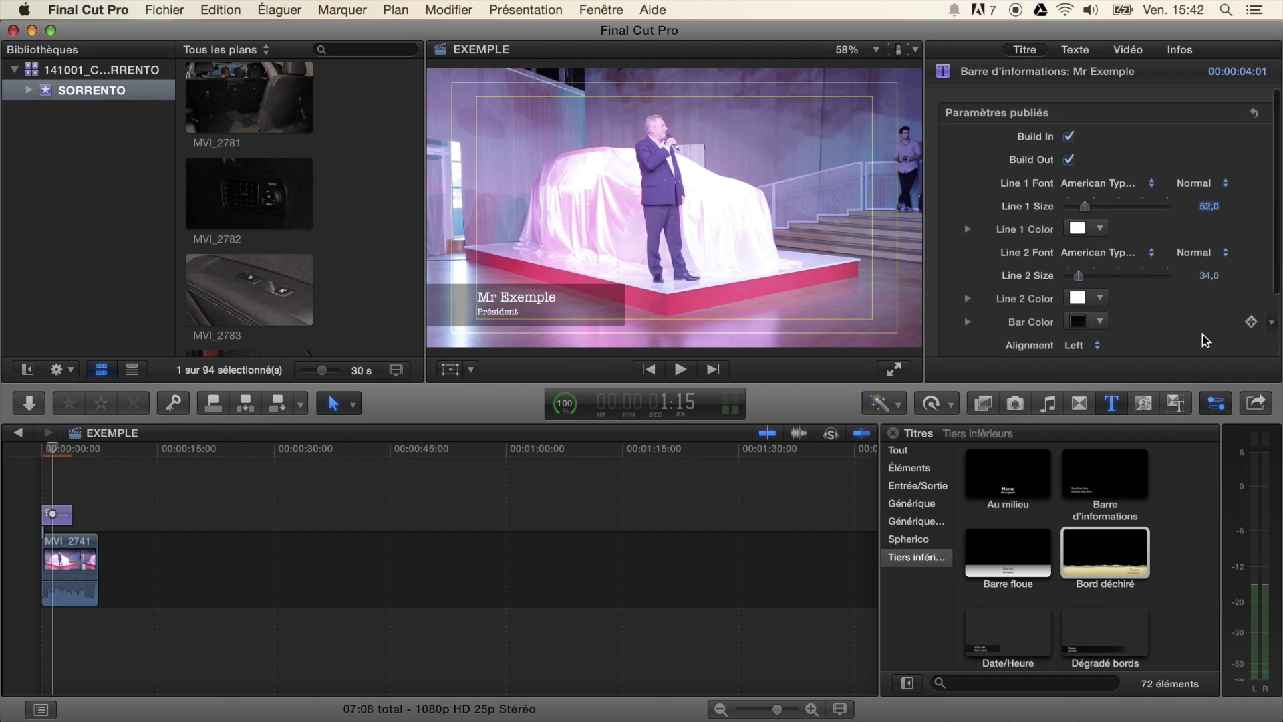
scroll(1006, 157, down, 3)
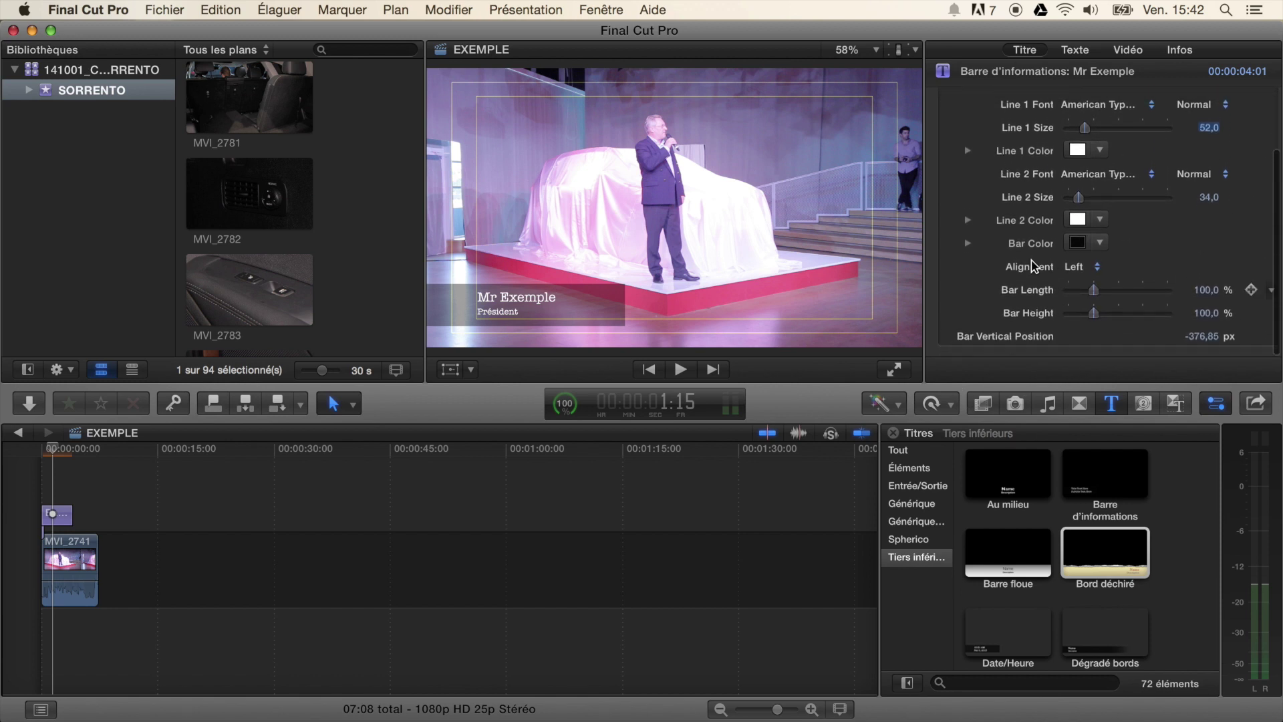
Step: Show the title's text settings, select the "Mr Exemple" line, keep it left-aligned, and reduce Line 1 Size to 45
click(1080, 52)
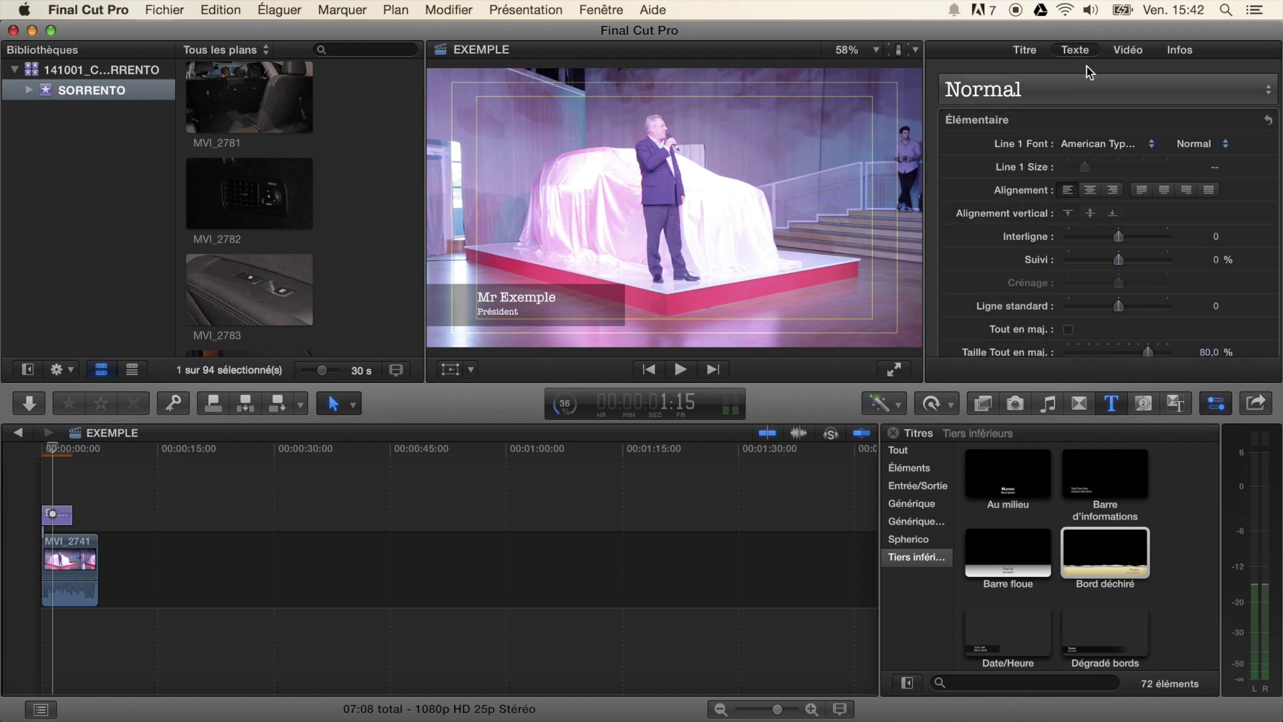
scroll(1022, 136, down, 5)
scroll(1022, 135, up, 5)
double_click(505, 299)
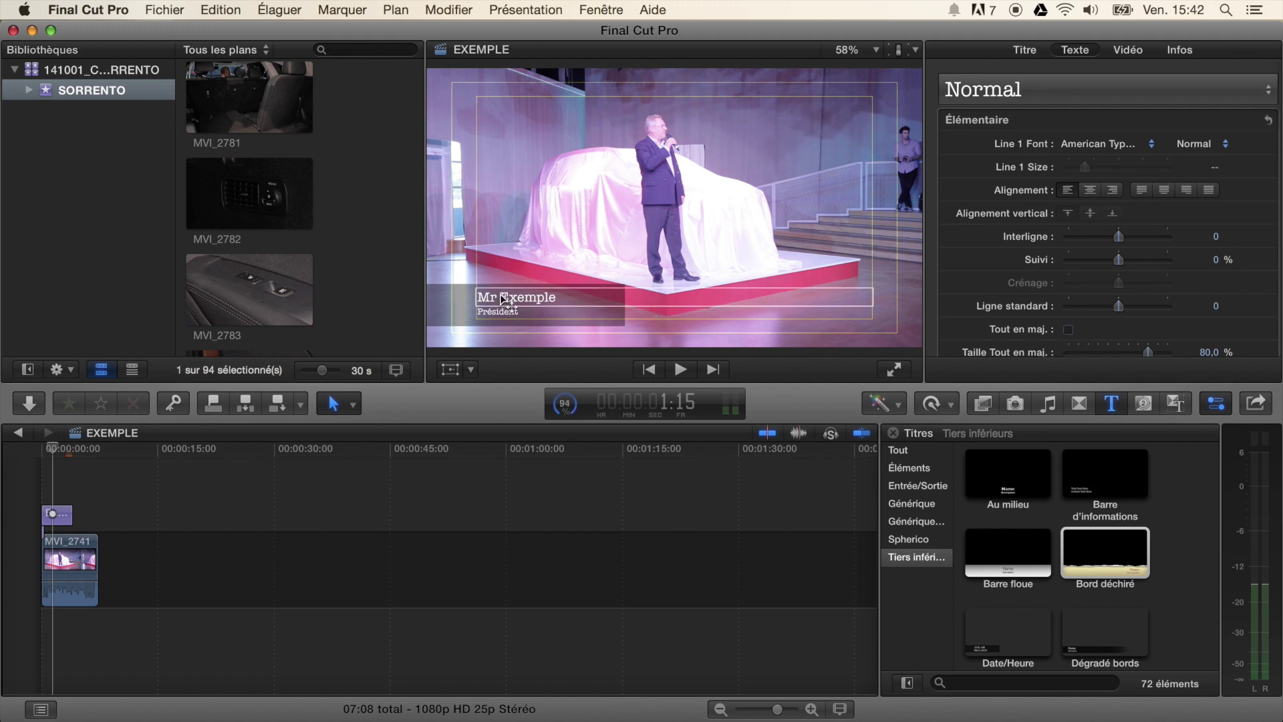
triple_click(504, 298)
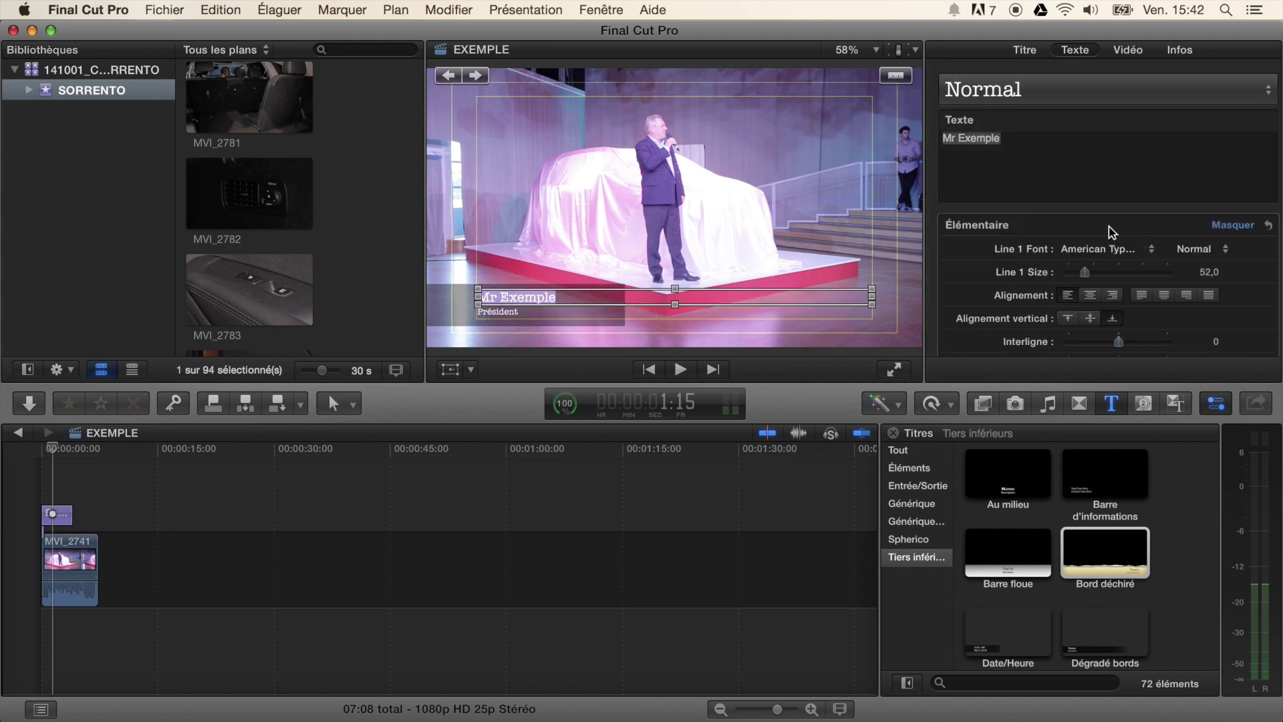
click(1090, 296)
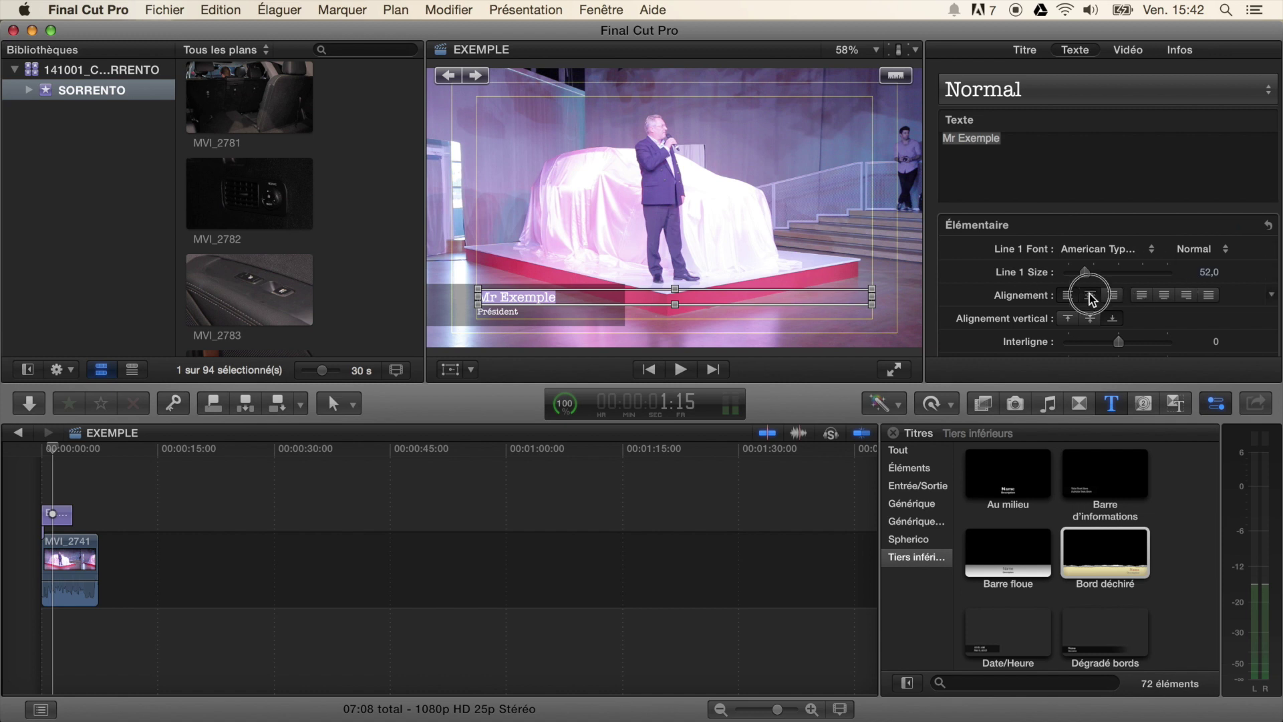
click(1069, 296)
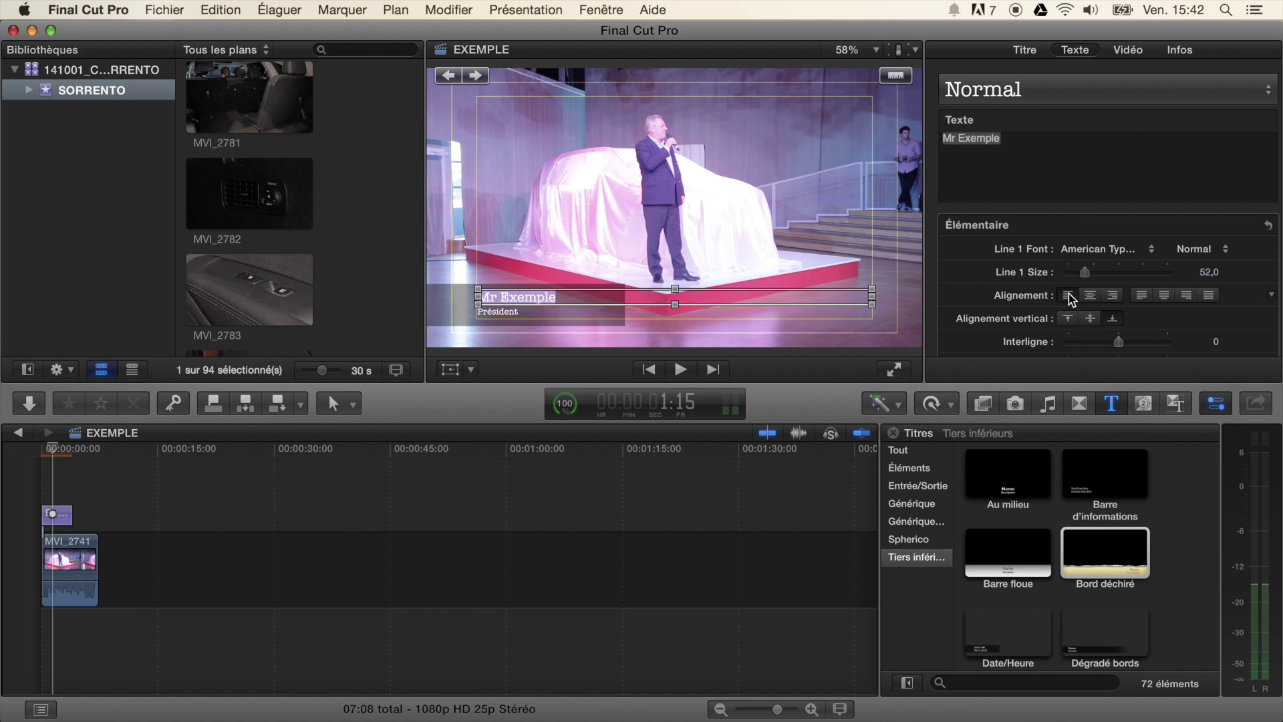
drag(1086, 274, 1083, 275)
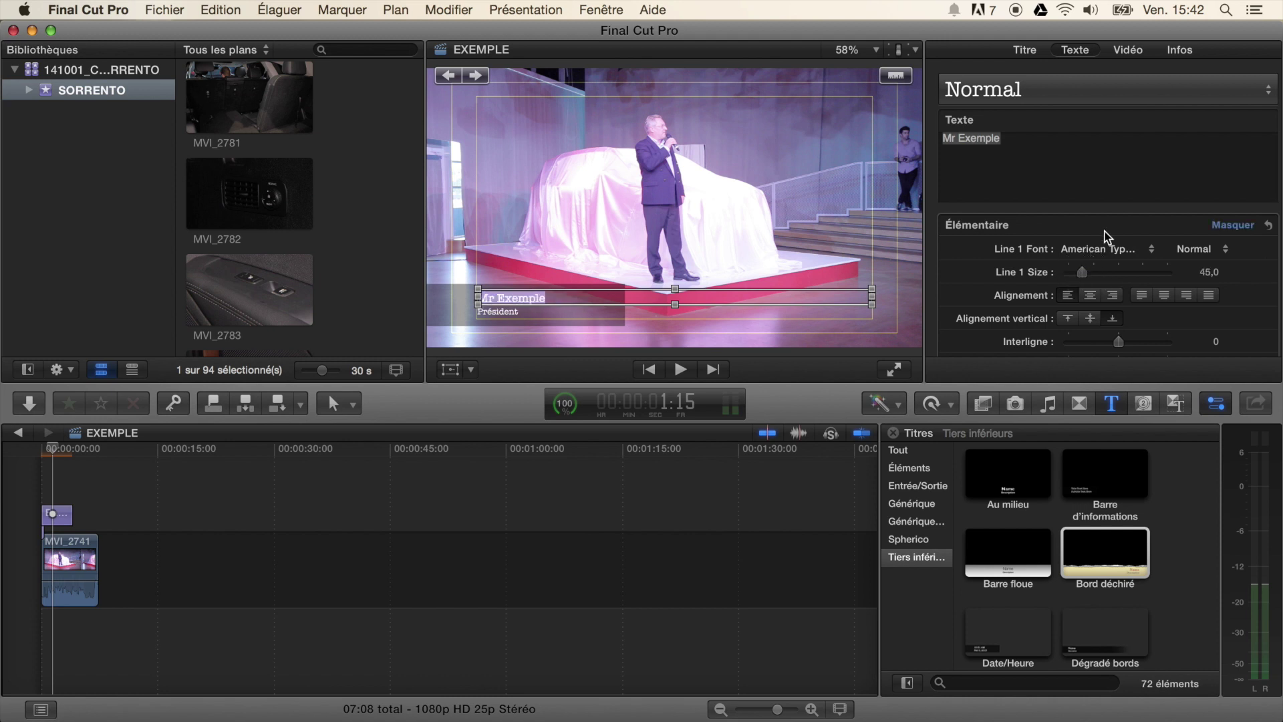
Step: Look over the fonts for the first line, keep American Typewriter, and set its style to Fin
click(1097, 250)
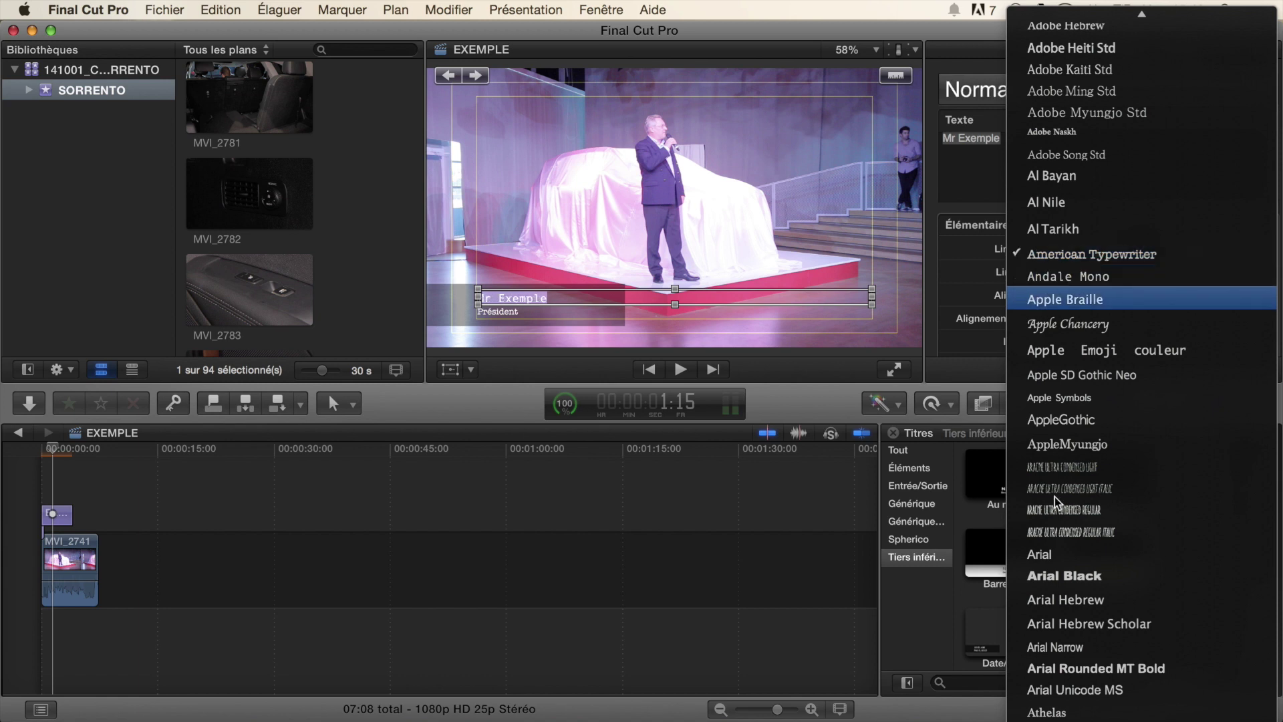
click(1096, 254)
click(1184, 251)
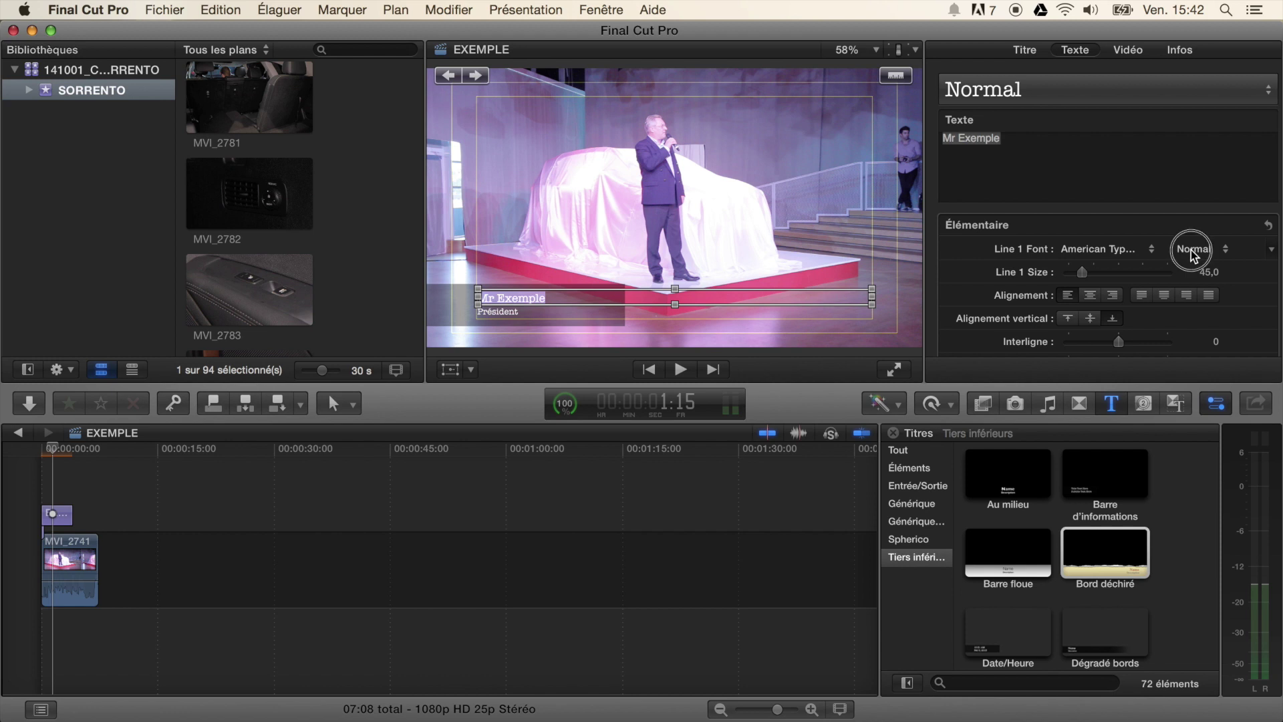
click(1190, 253)
click(1193, 251)
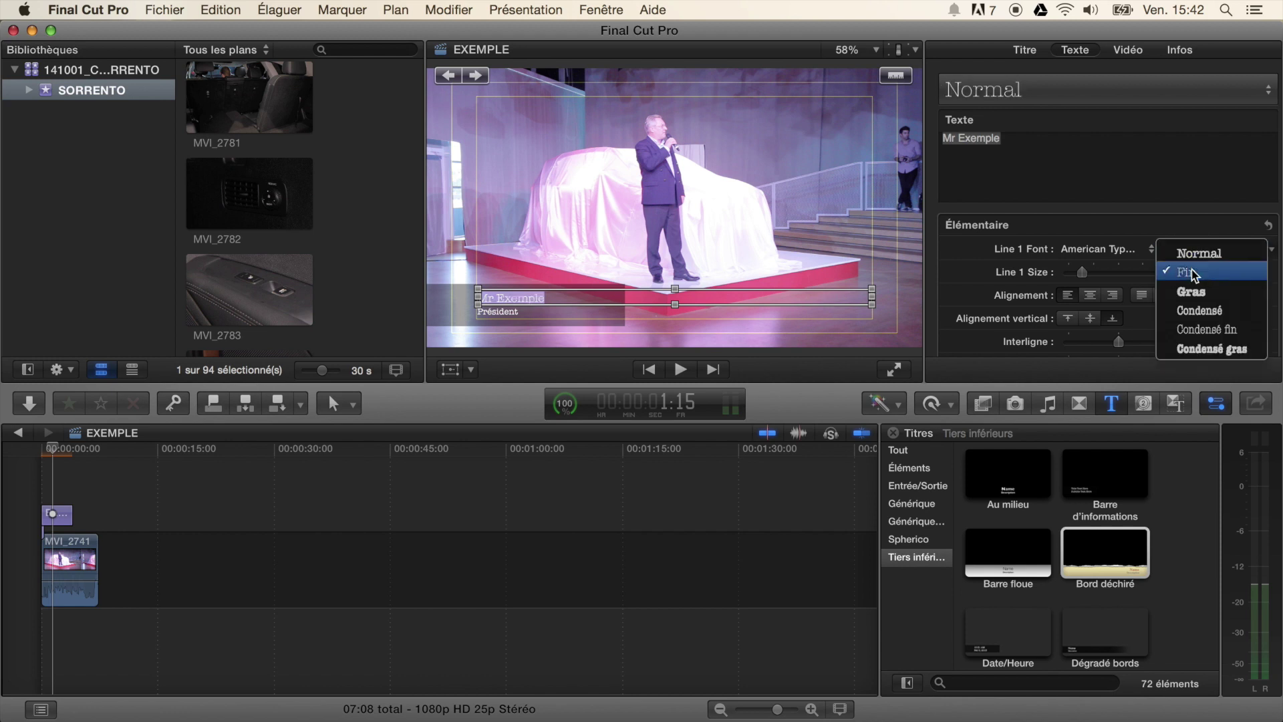
click(1193, 272)
Step: Enable Ombre portée on the "Mr Exemple" line and increase its Suivi to 61,07 %
scroll(1195, 275, down, 2)
scroll(1194, 276, down, 10)
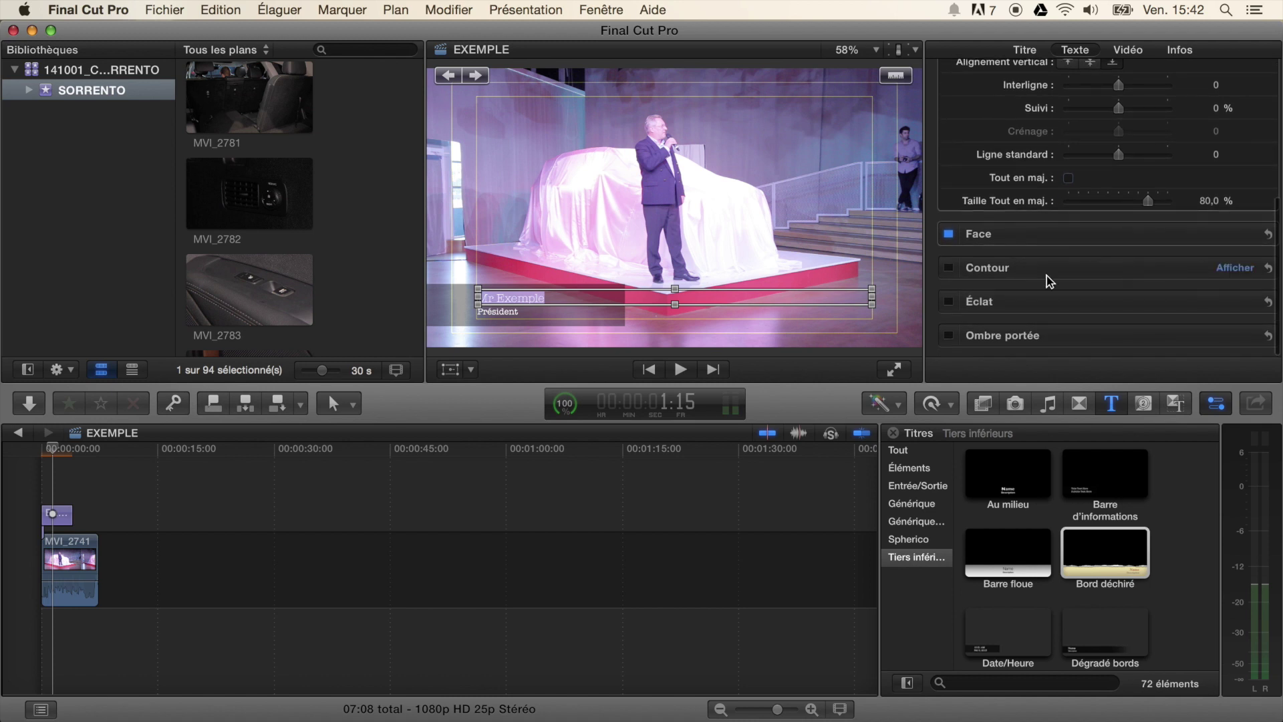
click(948, 336)
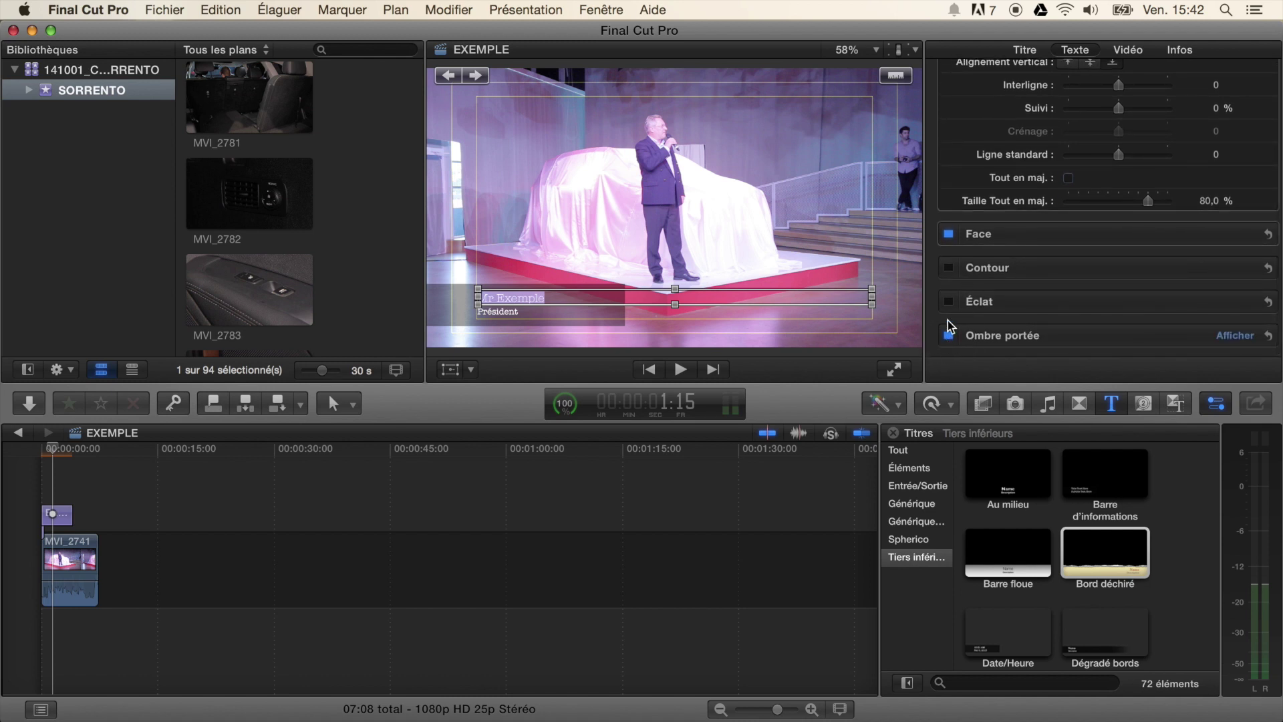
click(949, 268)
scroll(1022, 291, up, 5)
scroll(1021, 289, down, 5)
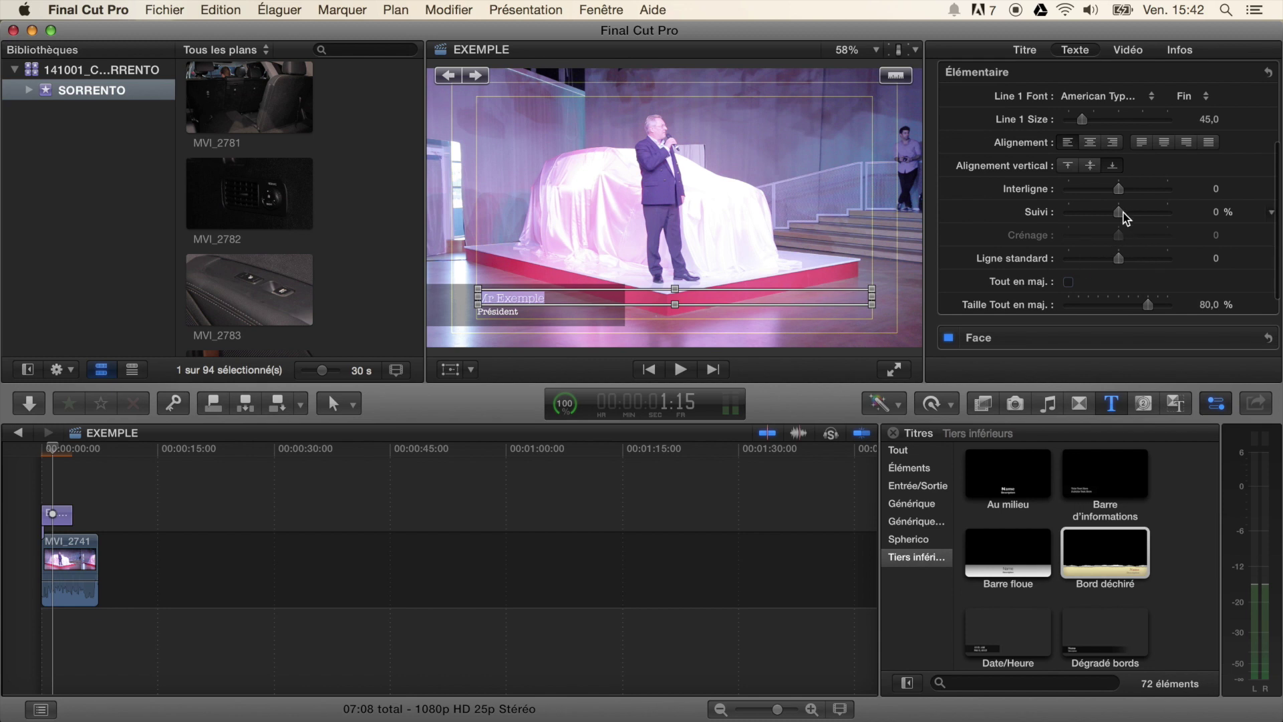
drag(1118, 213, 1147, 219)
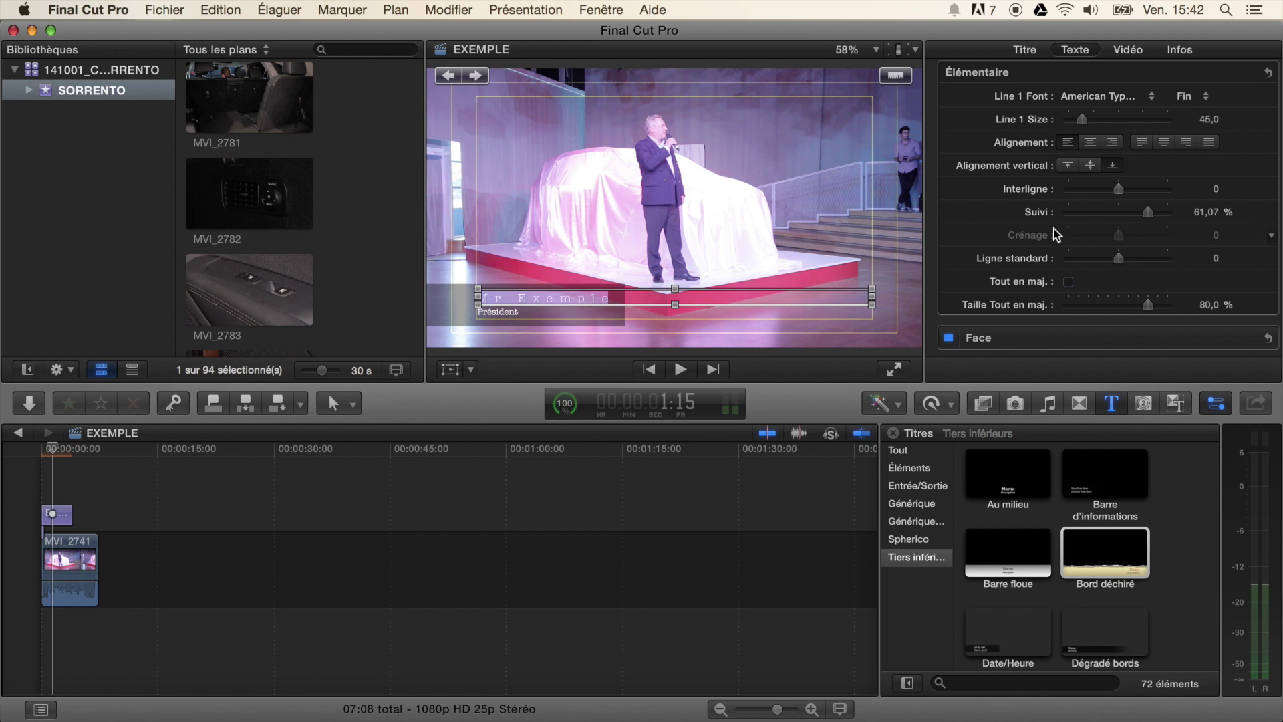
Step: Select the "Président" subtitle line, set its font style to Fin and increase its Suivi to 38,57 %
double_click(507, 312)
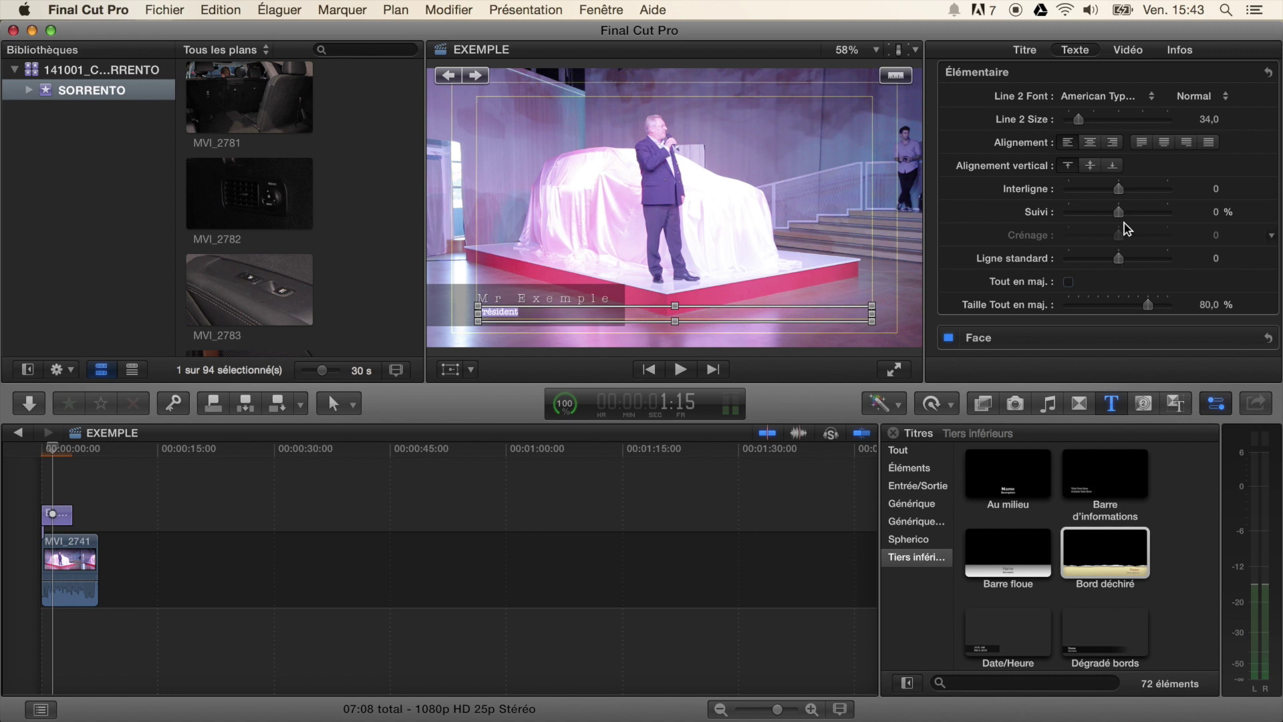
click(1215, 100)
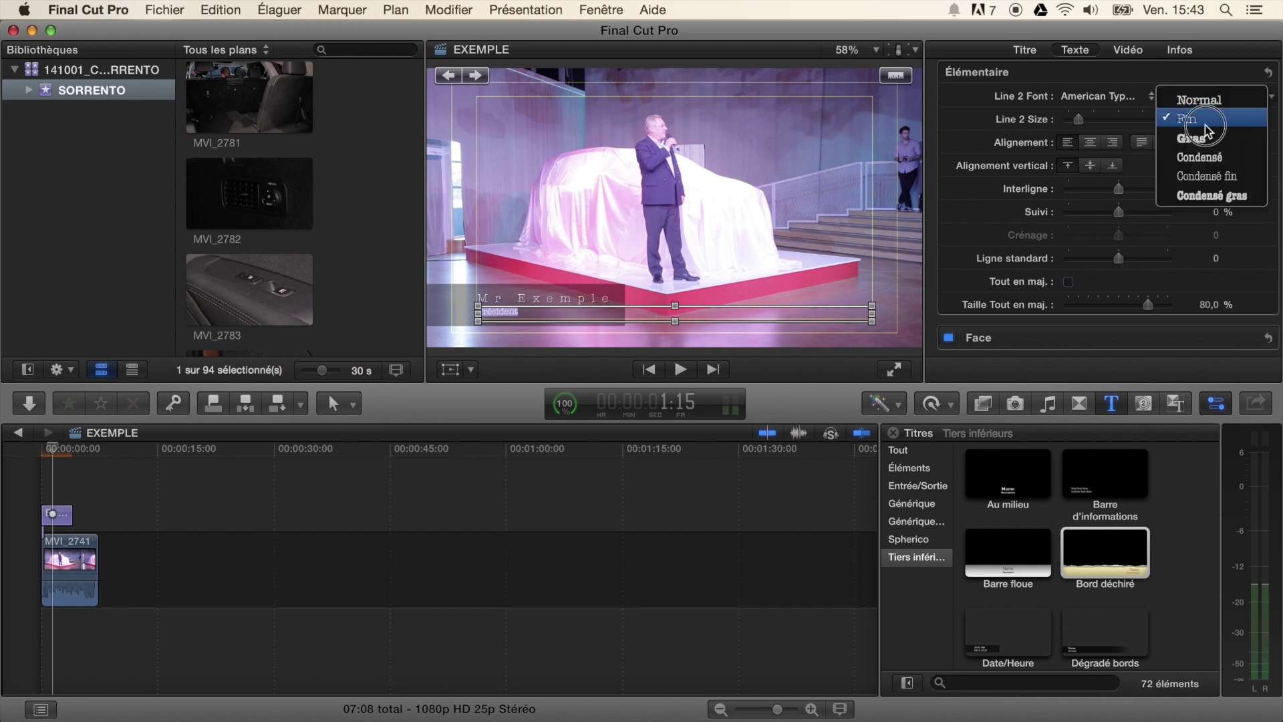
click(1203, 120)
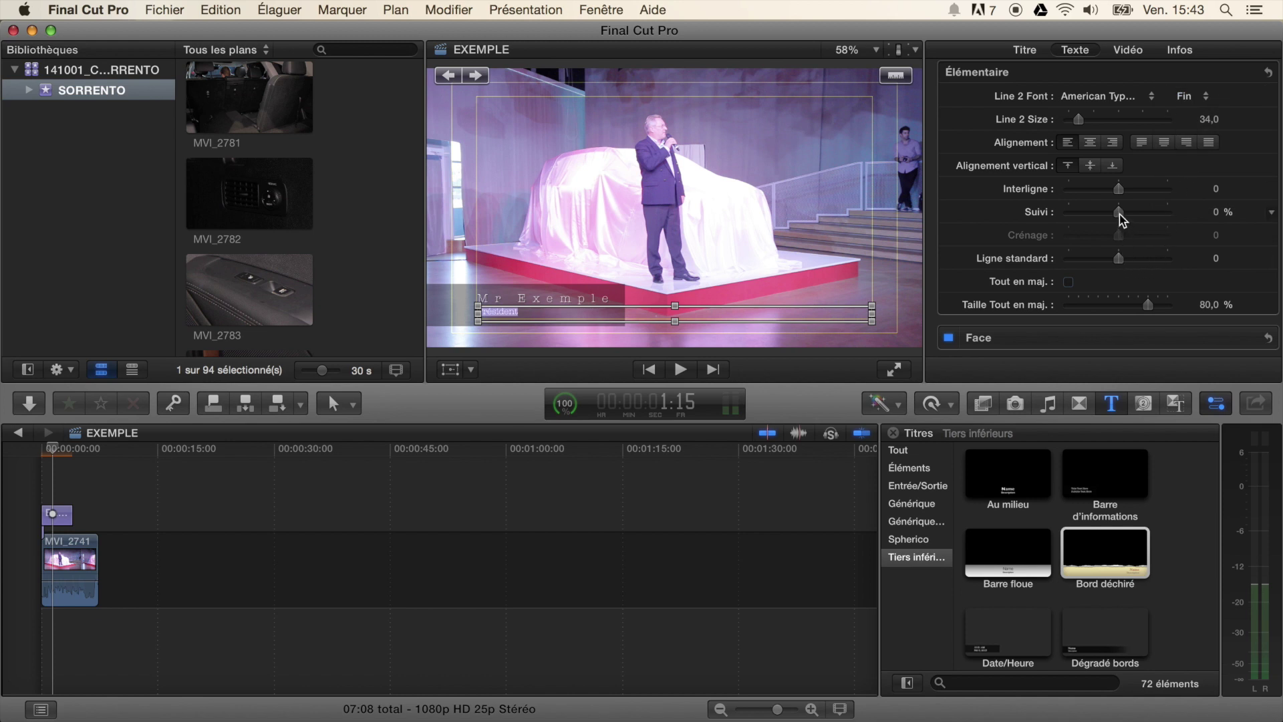
drag(1122, 220, 1141, 218)
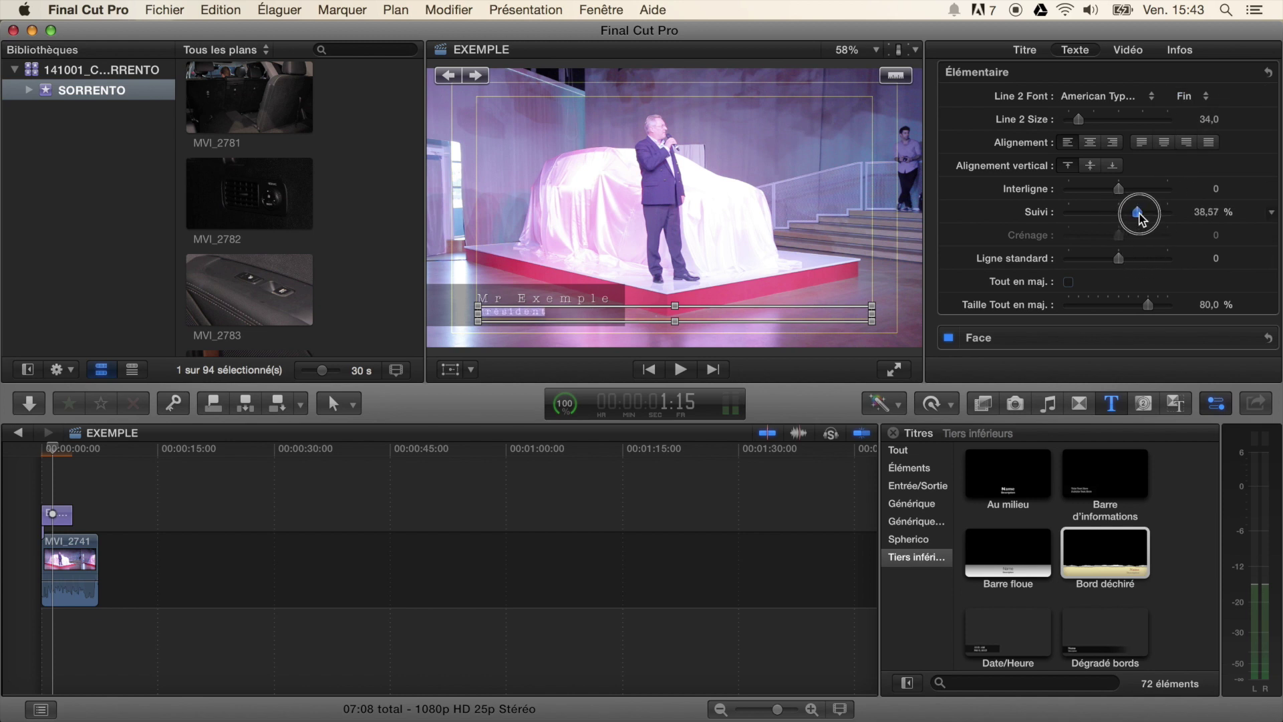
Step: Enable Ombre portée on the subtitle line, leave text editing, and put the playhead back over the lower-third title
scroll(949, 320, down, 5)
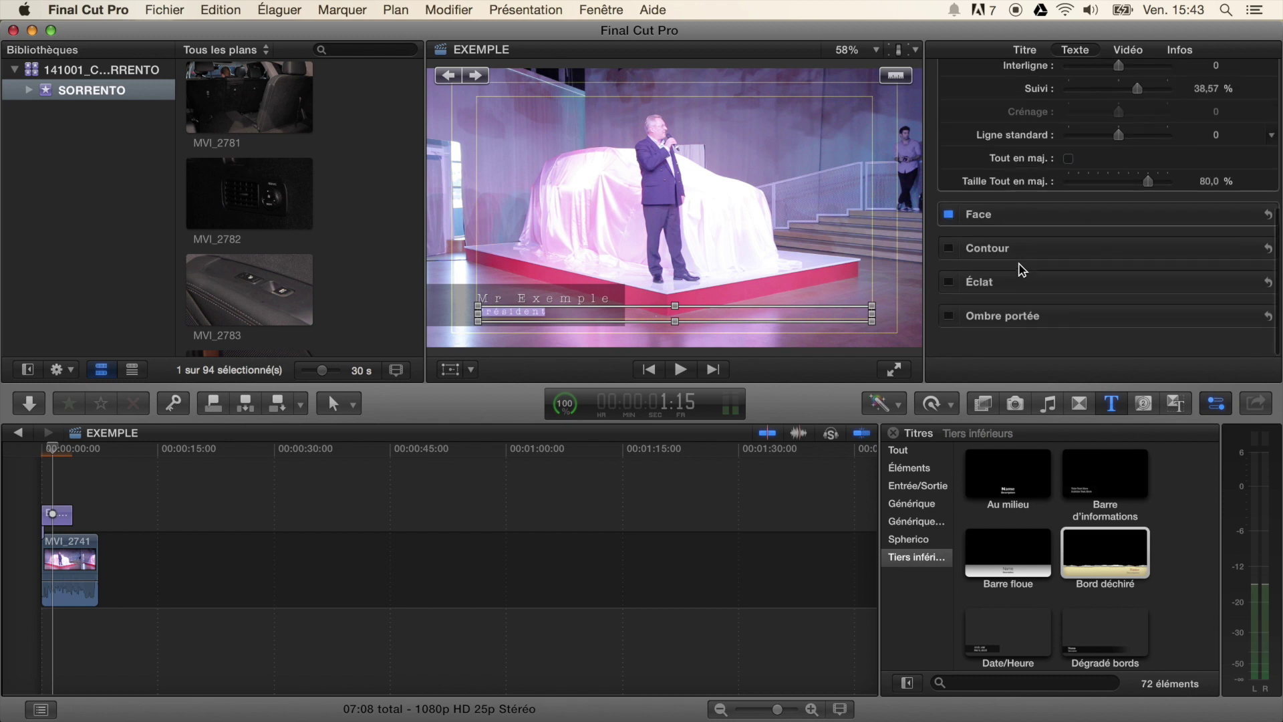
click(949, 335)
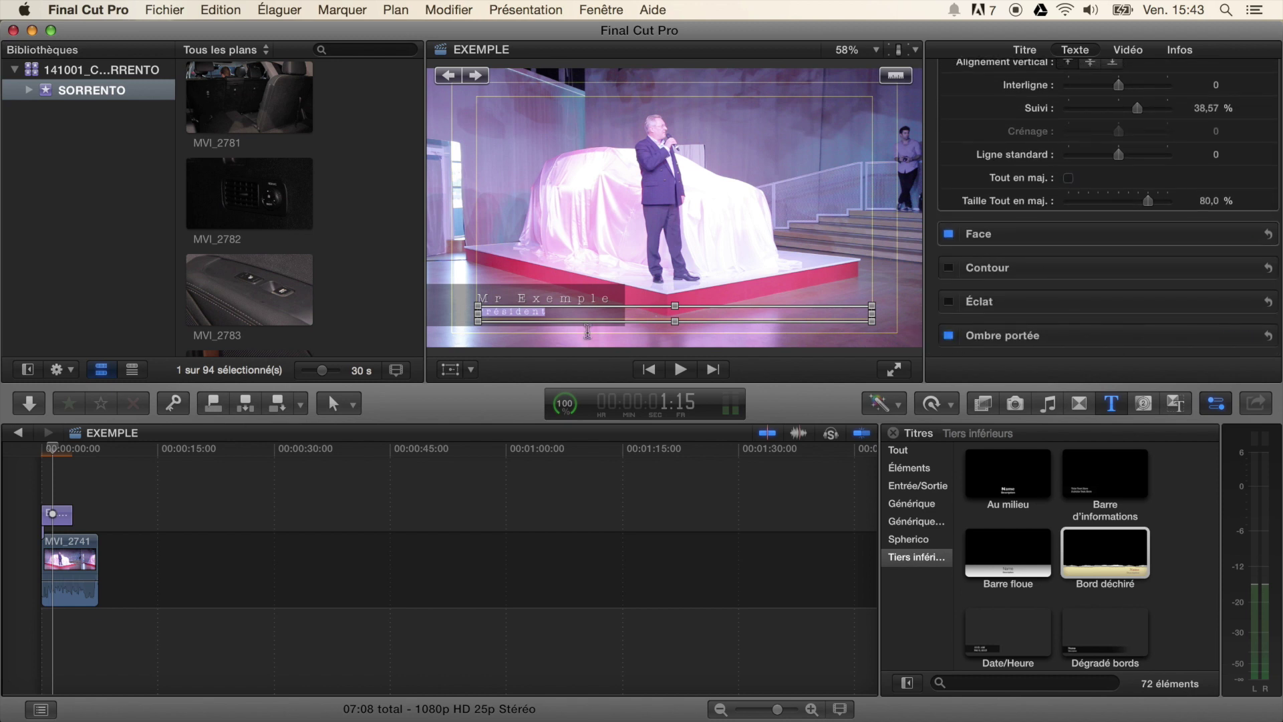
click(559, 316)
click(338, 498)
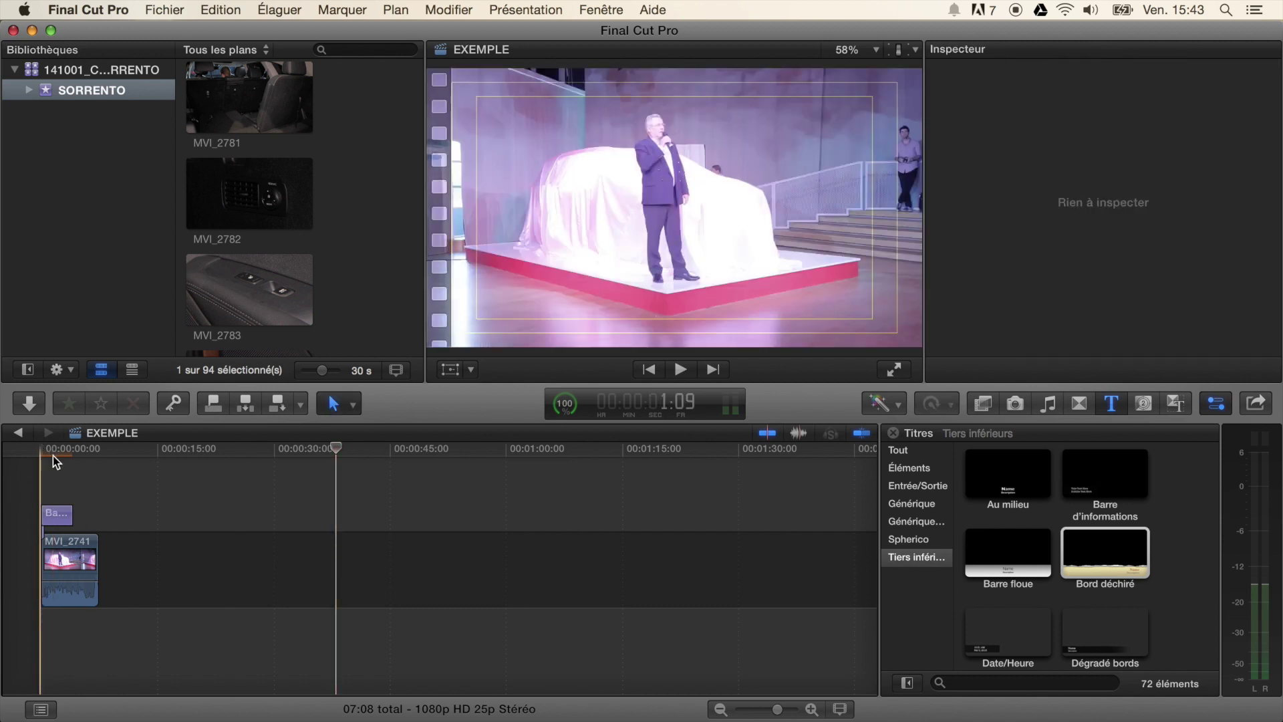
click(54, 456)
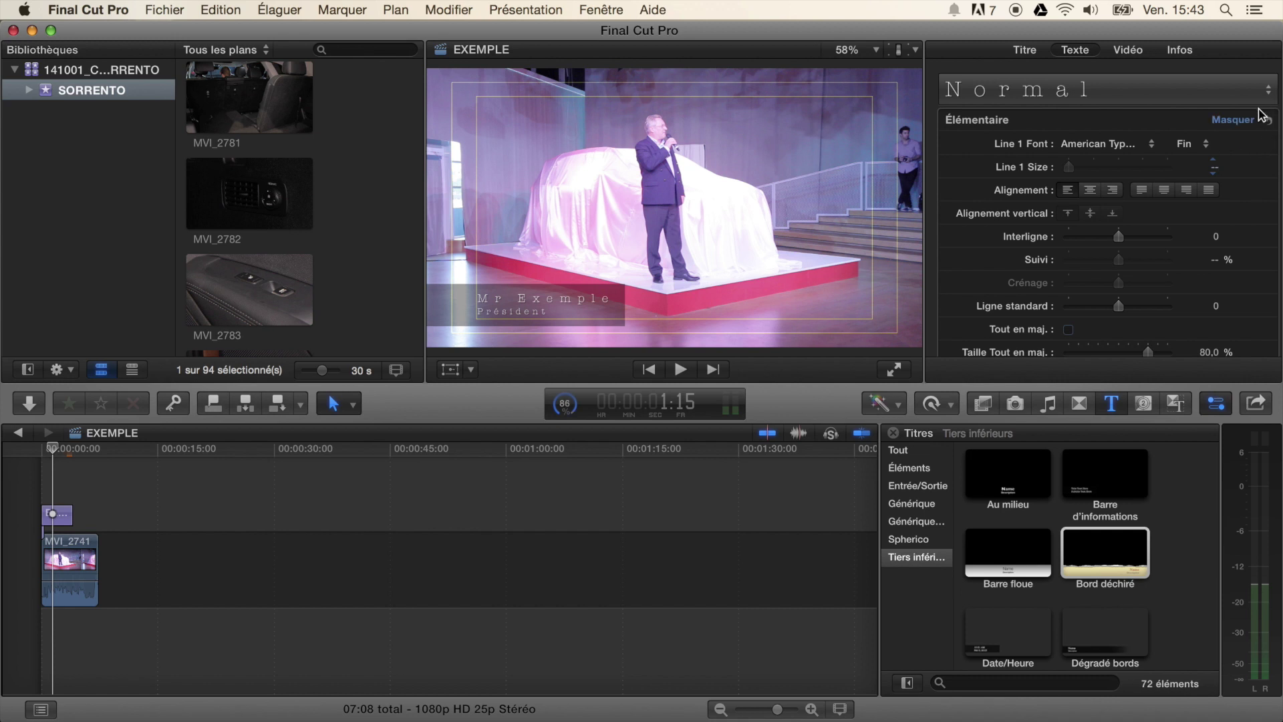
Step: Look through the text style presets, apply MINIMAL to the title, and reduce Line 1 Size to 41
click(1167, 93)
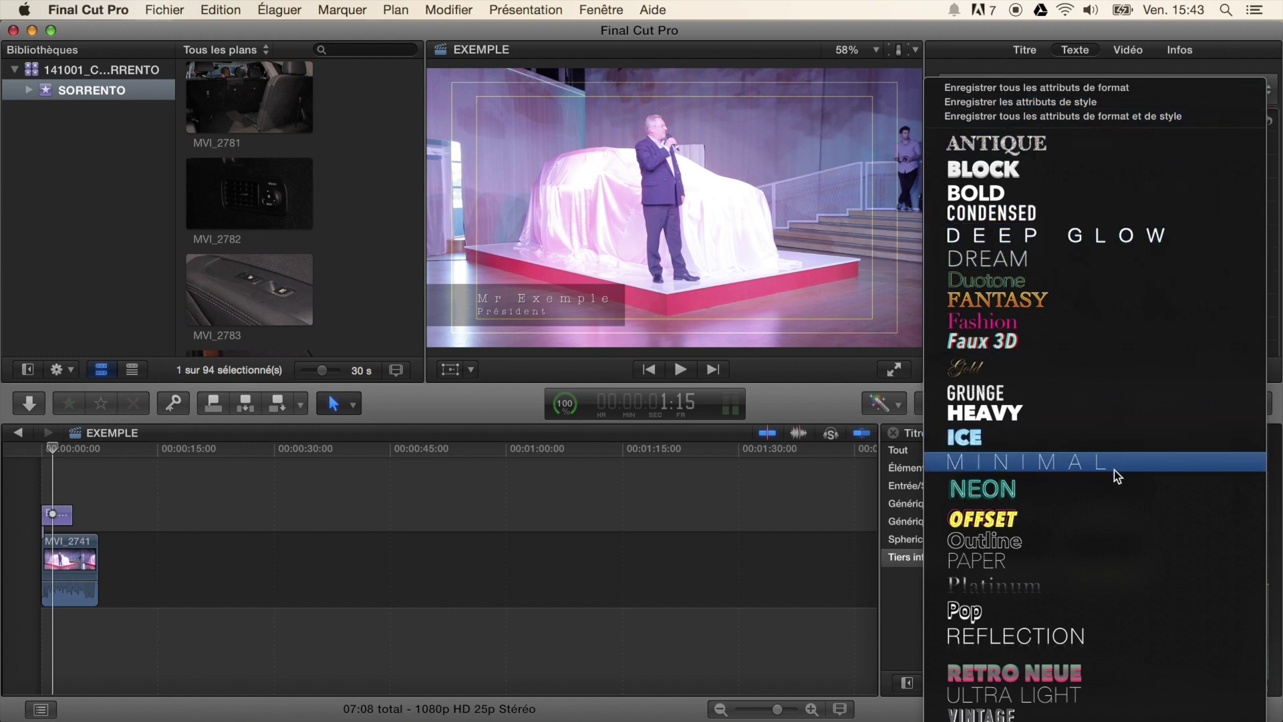
click(1233, 76)
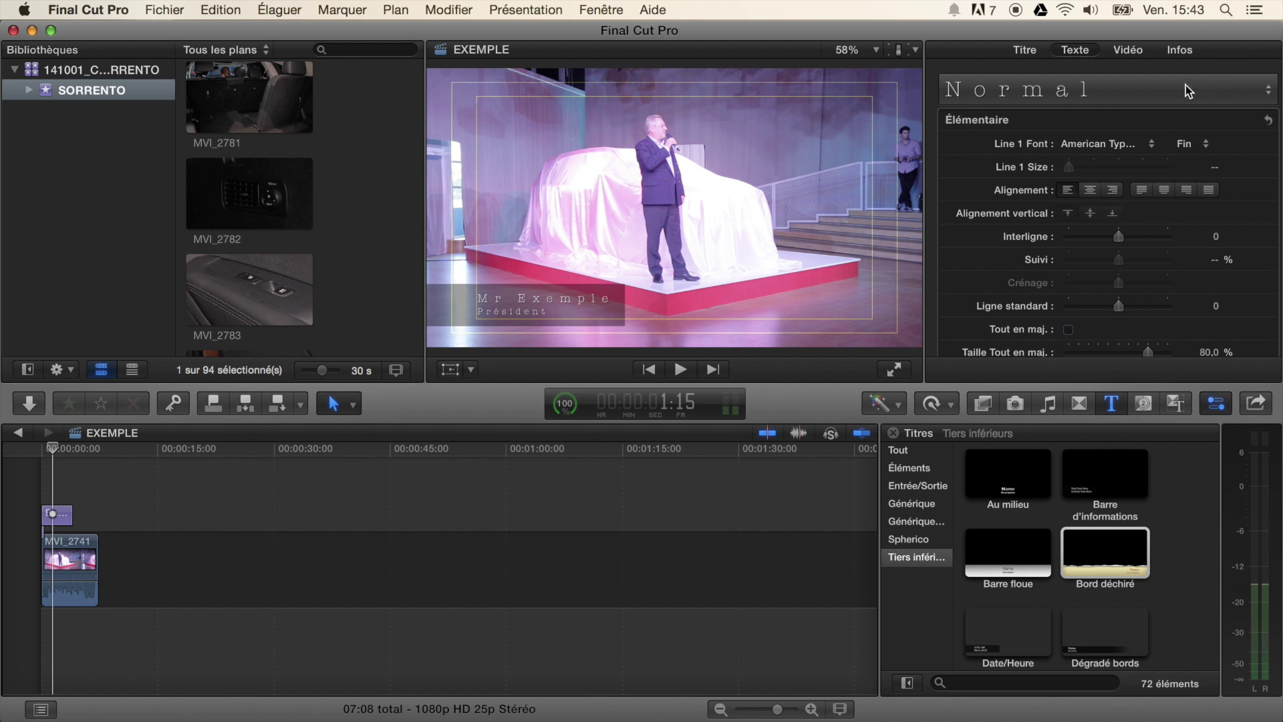
click(1080, 94)
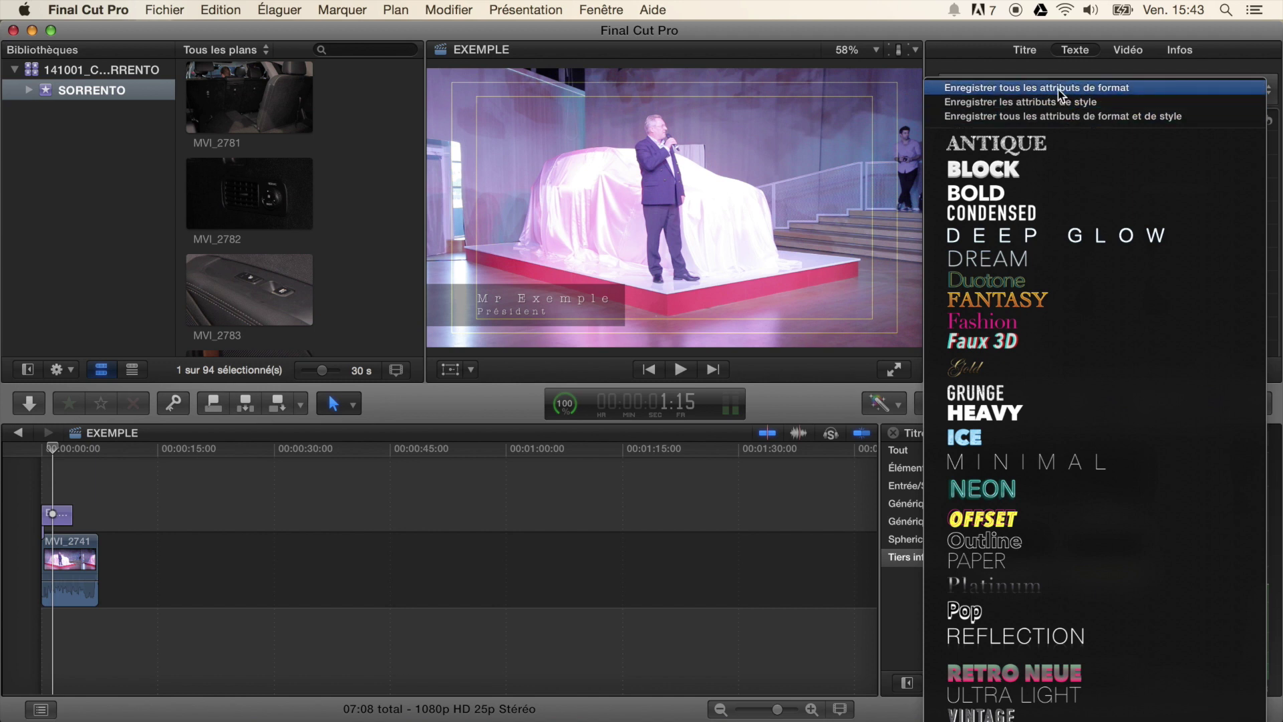
click(1064, 462)
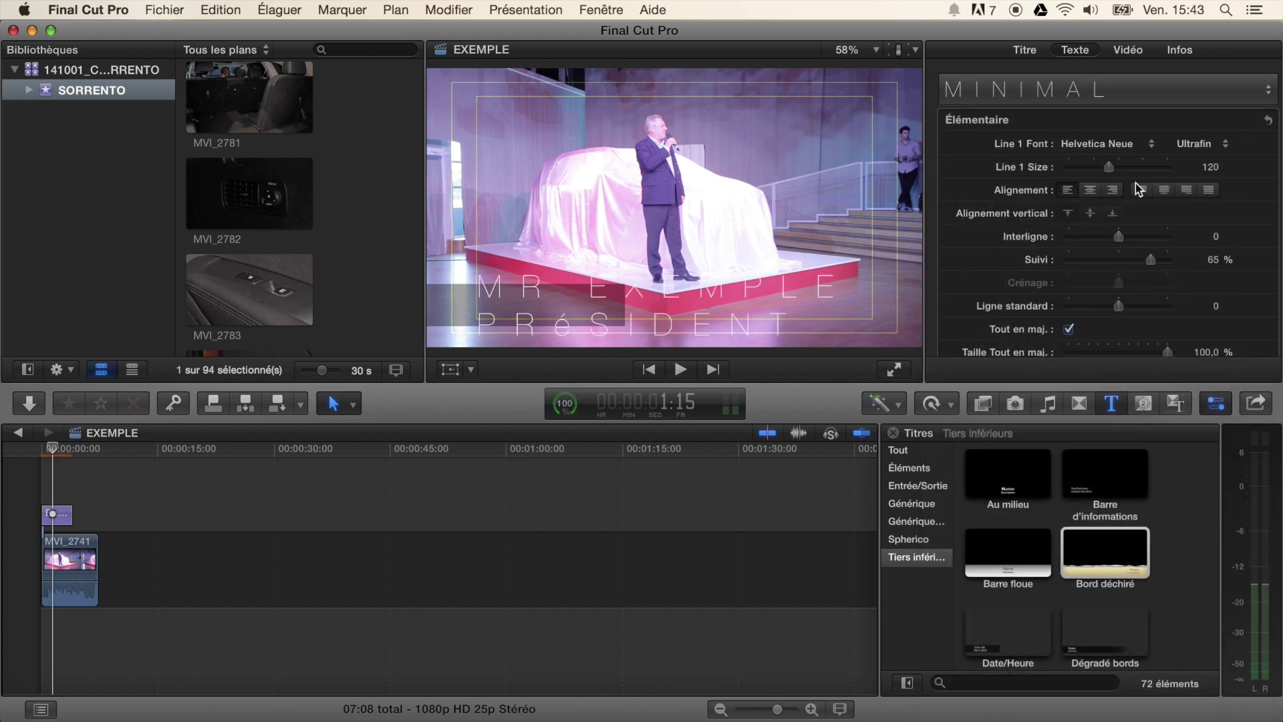
drag(1110, 170, 1084, 178)
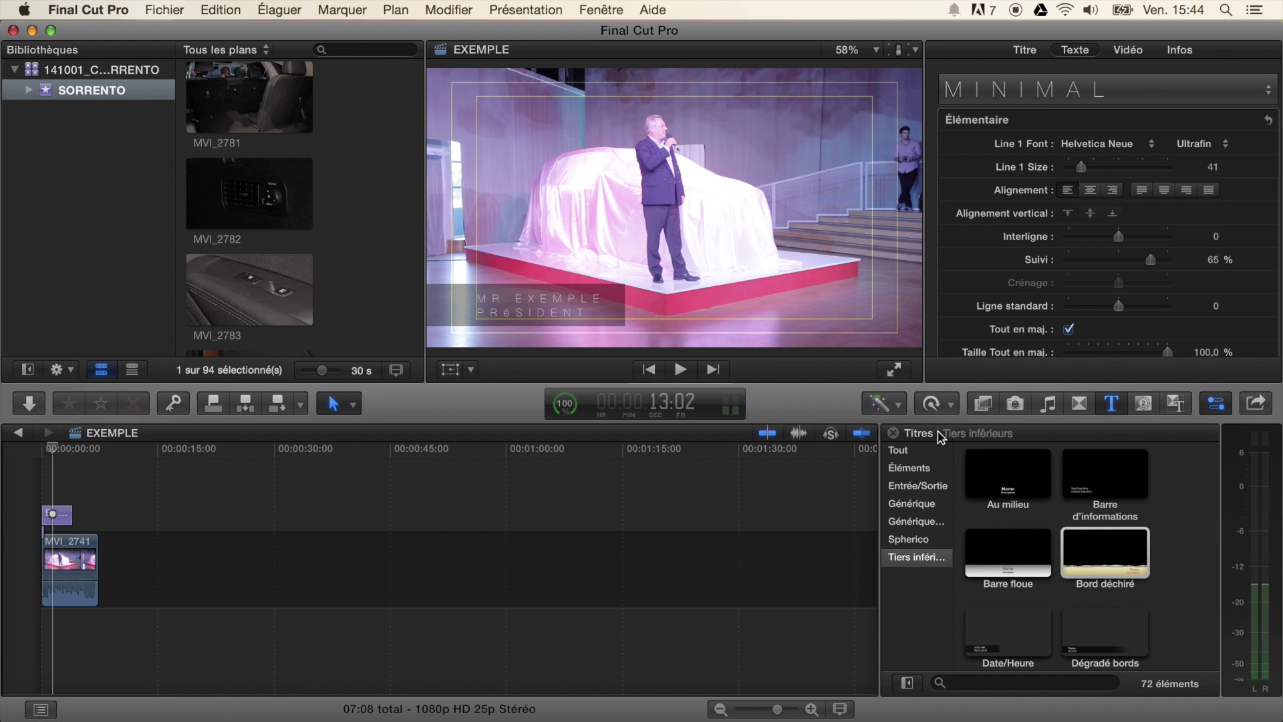
Step: Search all titles for "pers", insert the Personnalisé title before clip MVI_2741, and return the playhead to the start
click(902, 452)
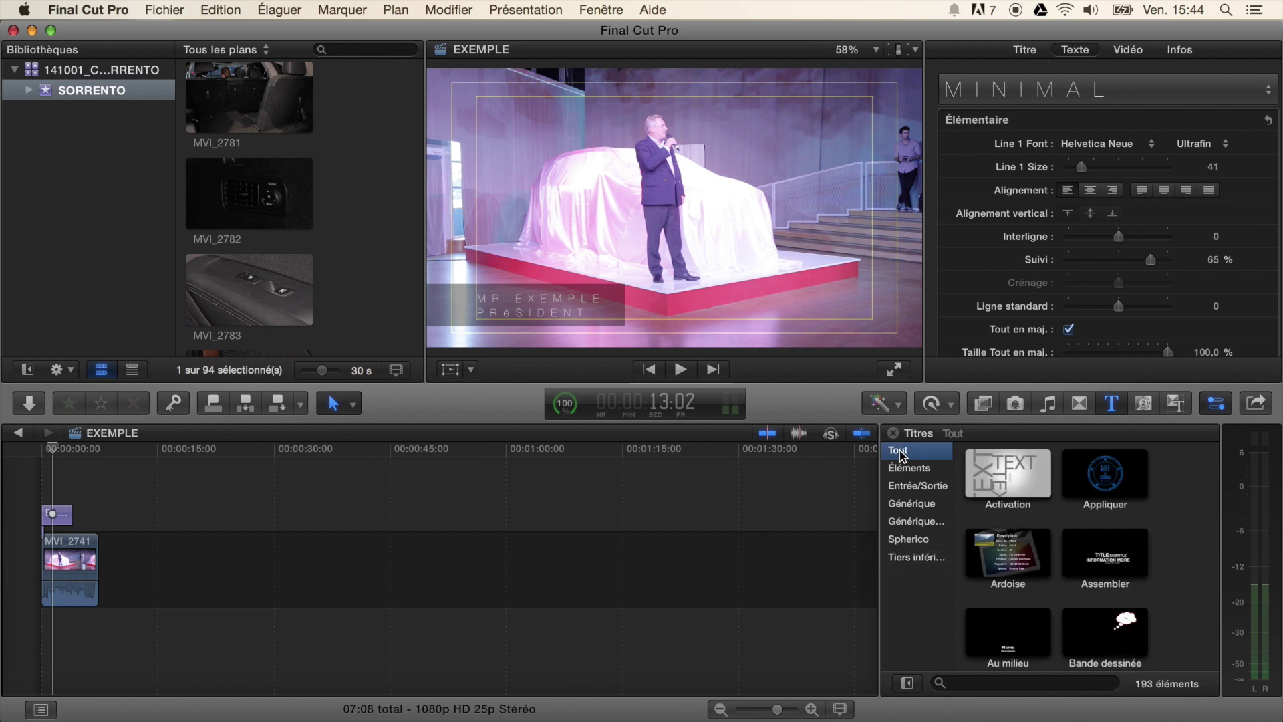
click(965, 681)
text(pers)
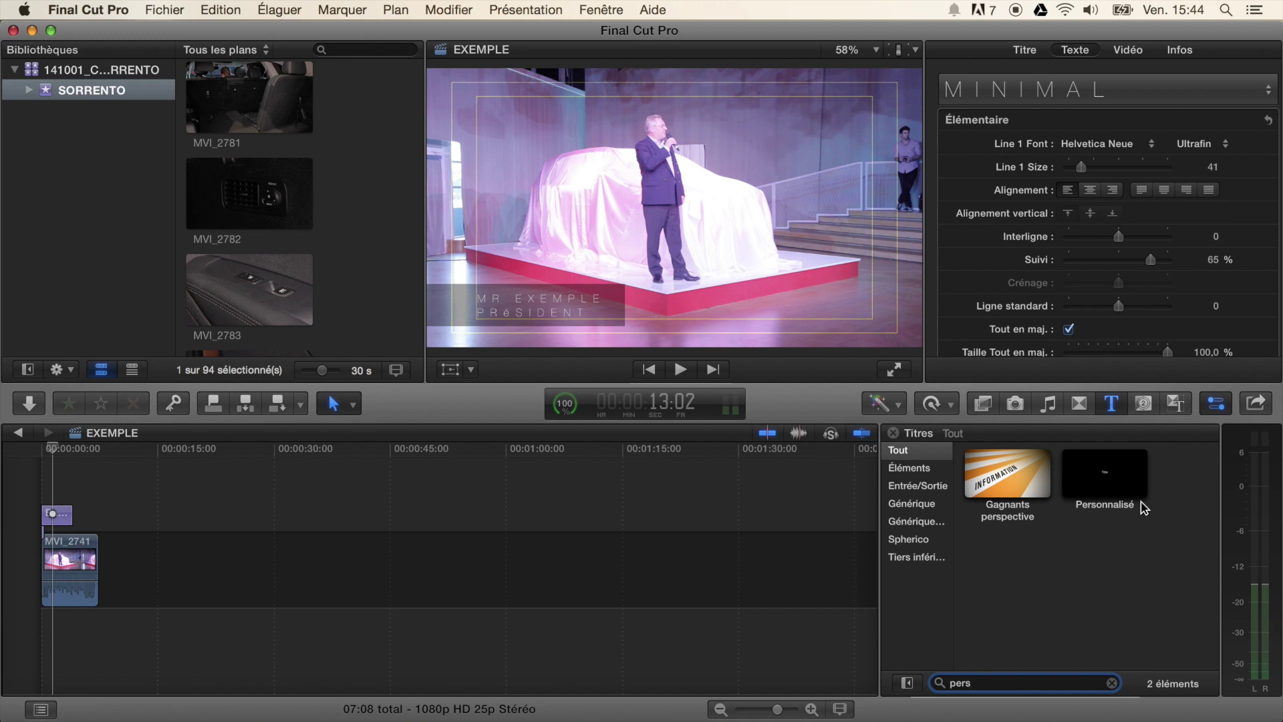
click(1108, 476)
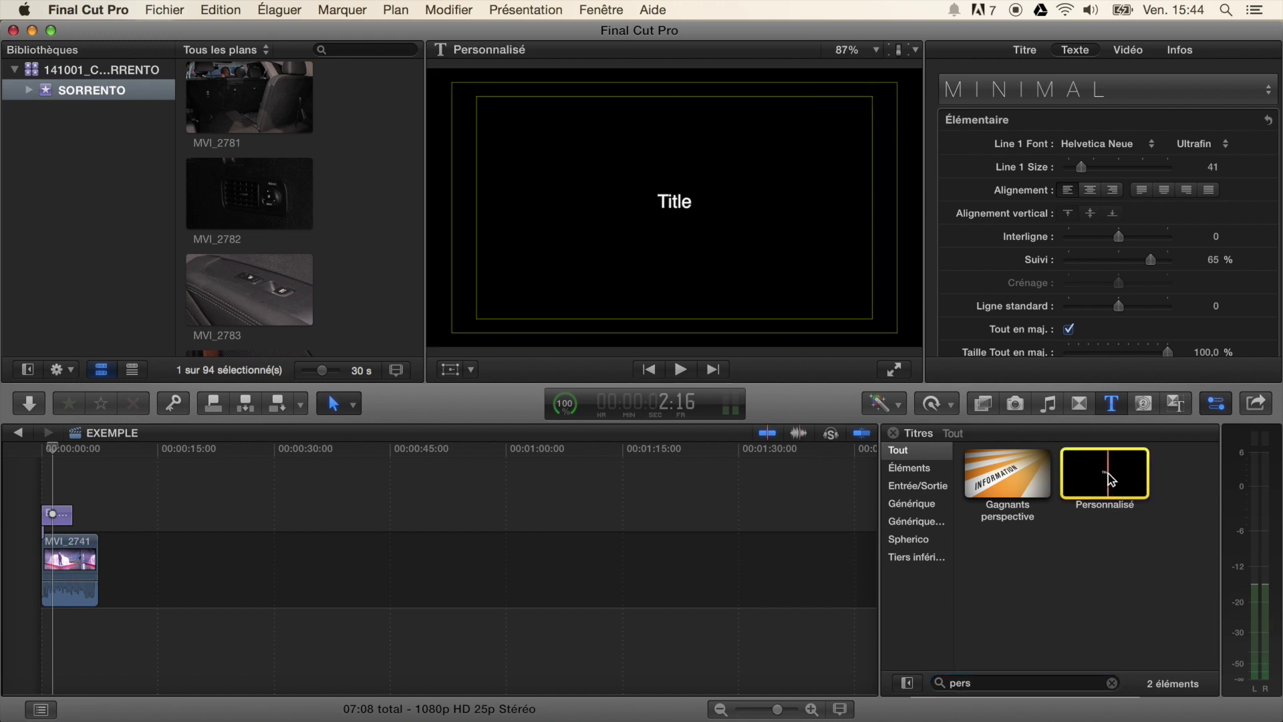
drag(1106, 483, 46, 575)
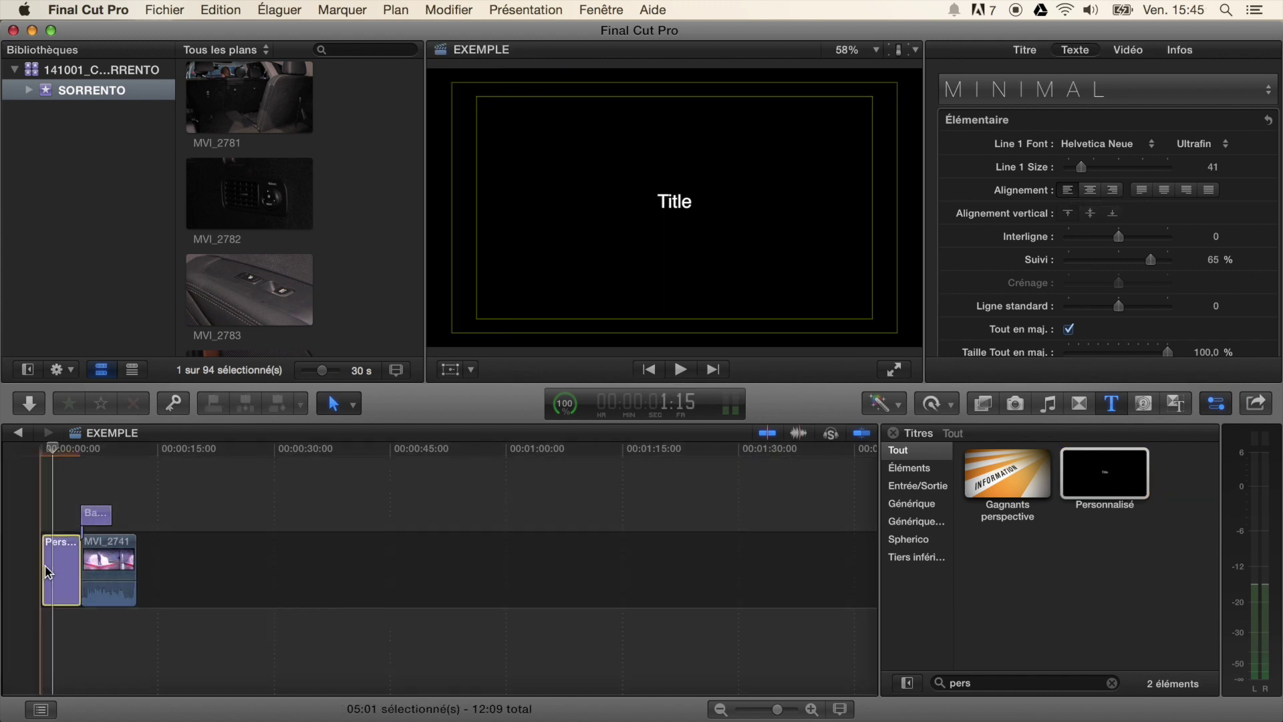
click(37, 450)
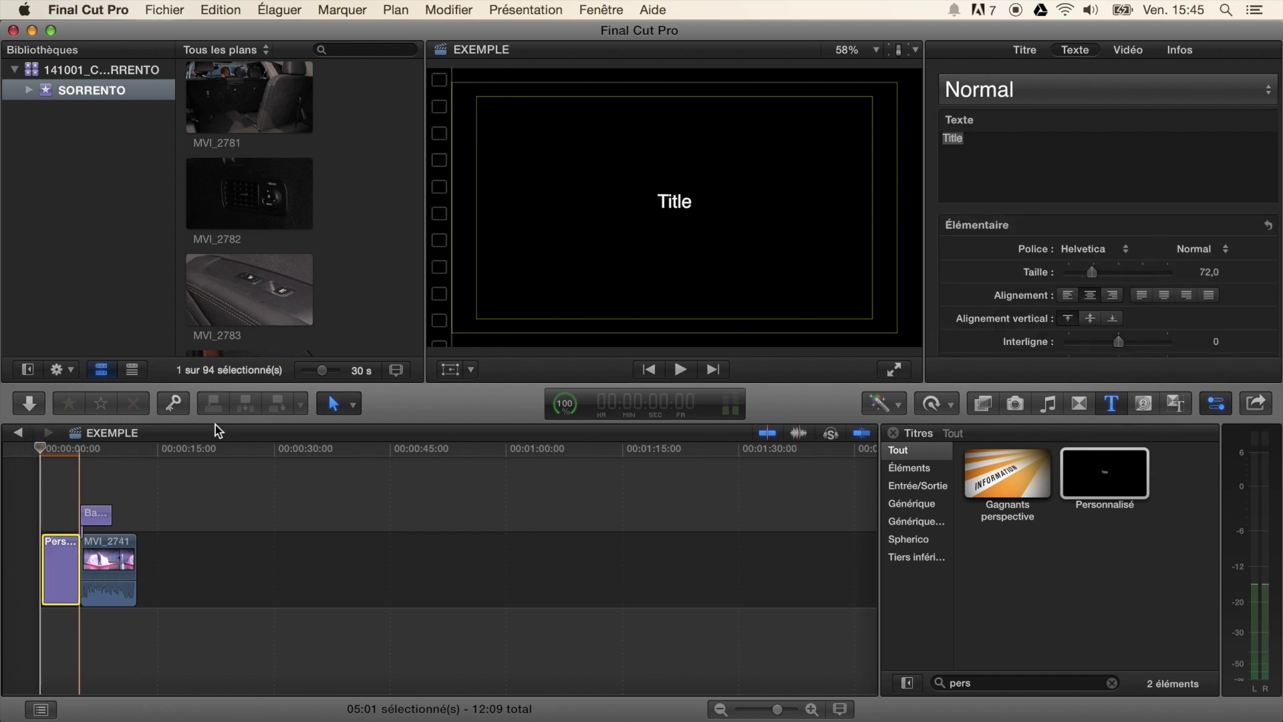
Step: Try a Balayage transition at the start of the Personnalisé title, play it, and delete it
click(1081, 405)
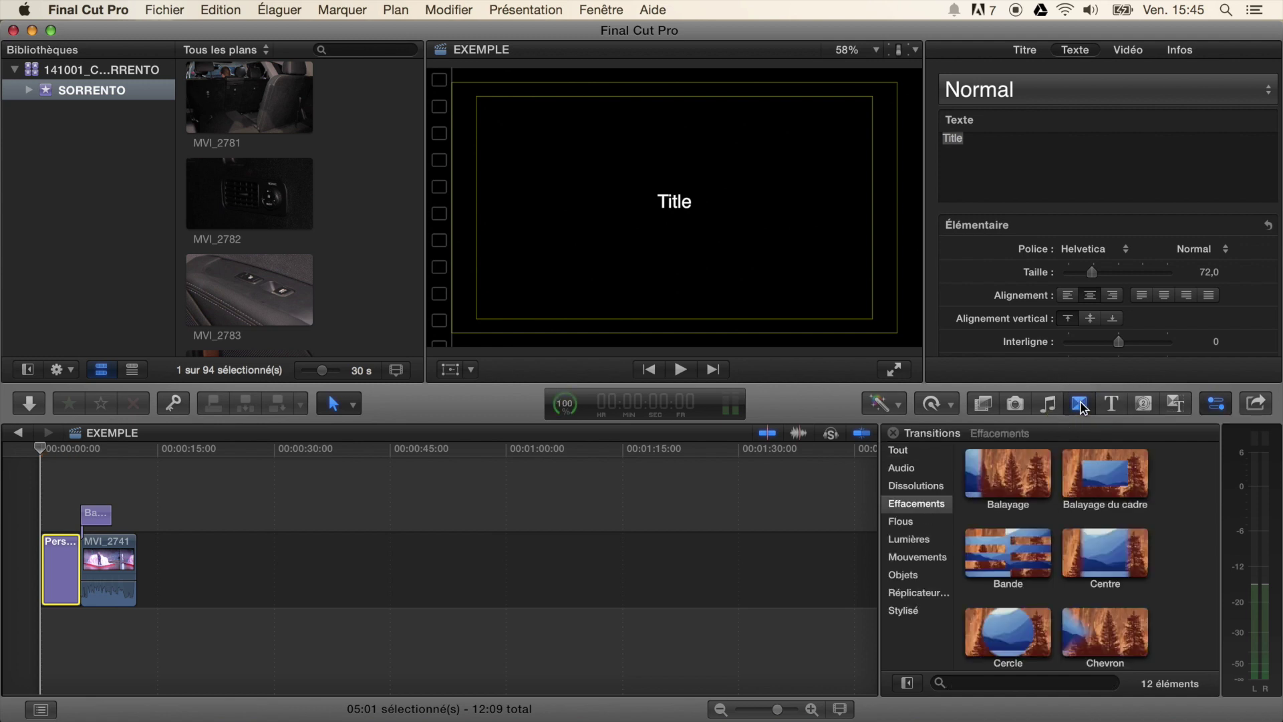
click(1006, 481)
drag(1017, 482, 48, 548)
key(space)
key(space)
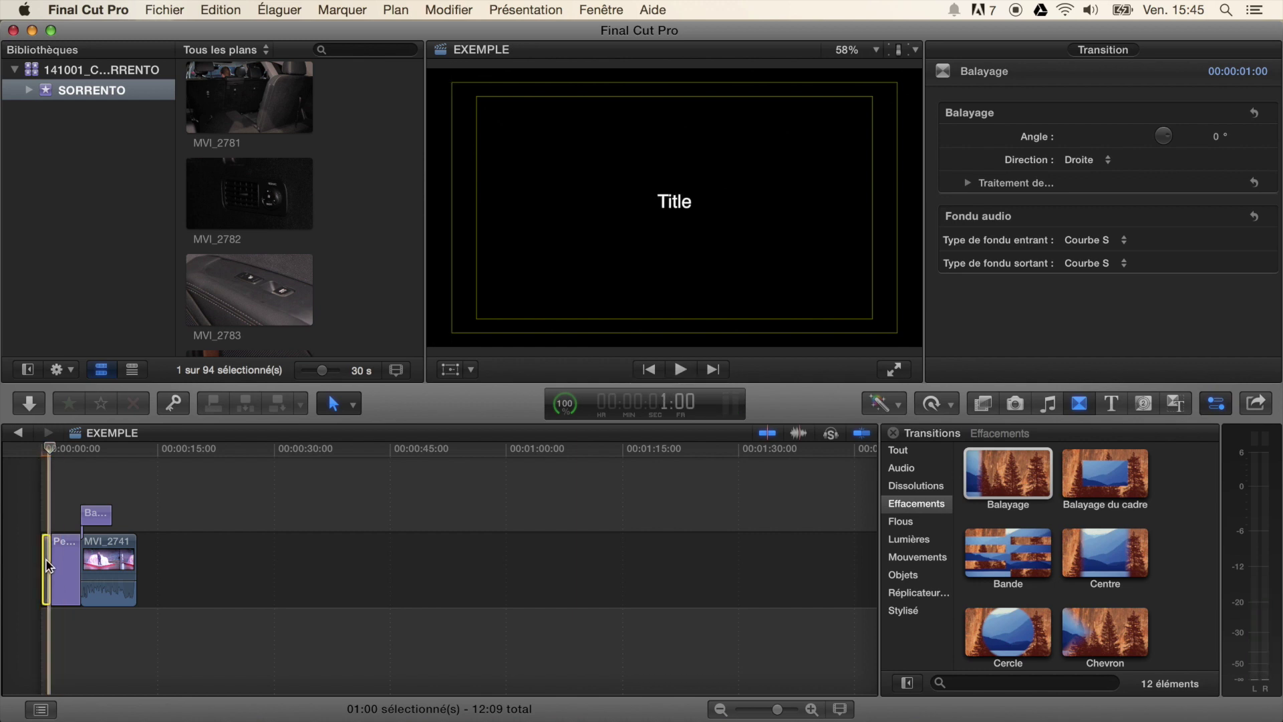
click(47, 565)
key(Delete)
Step: Replace the Personnalisé title's text with three lines reading "Ligne 1", "Ligne 2" and "Sous titre"
click(56, 448)
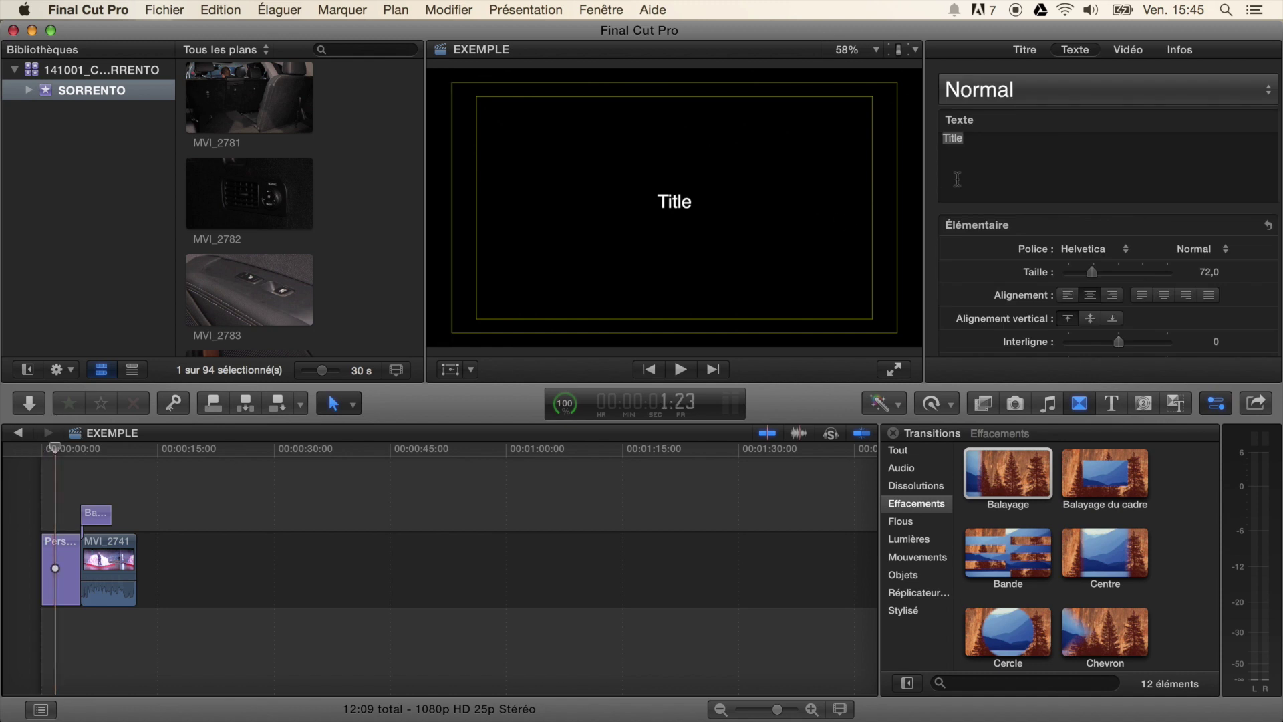
click(1006, 138)
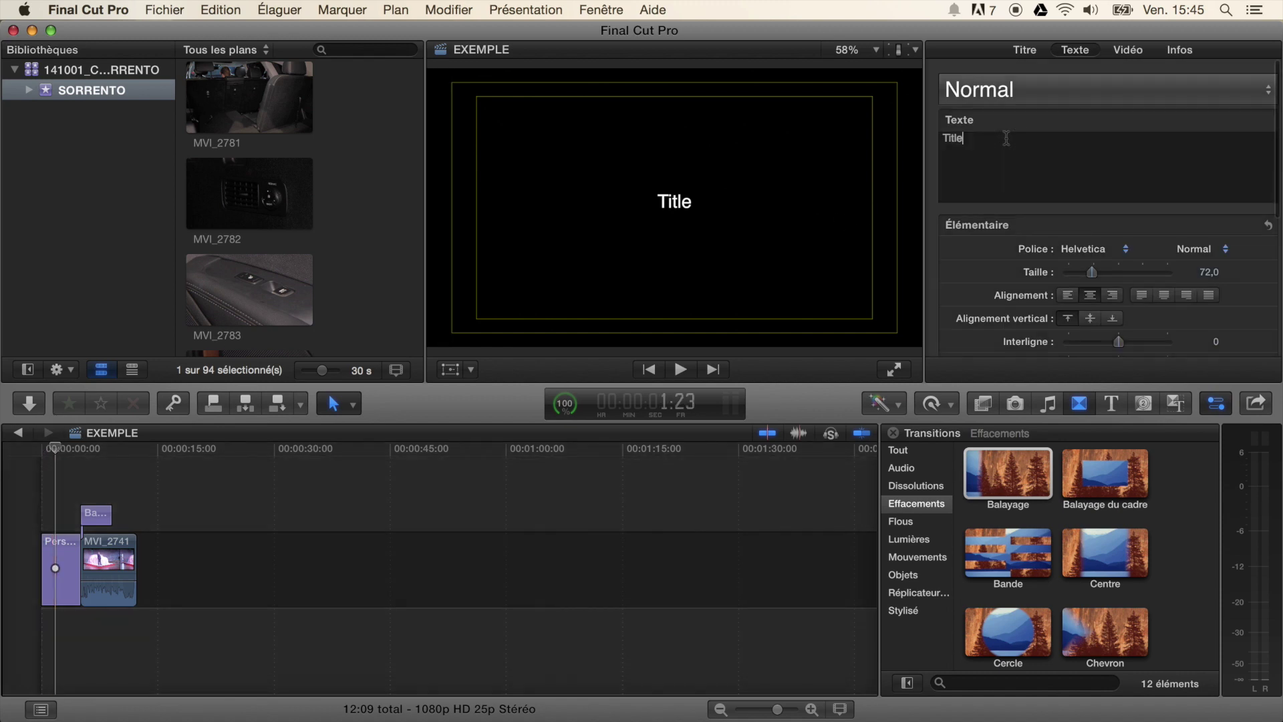
key(BackSpace)
key(BackSpace)
key(BackSpace)
key(BackSpace)
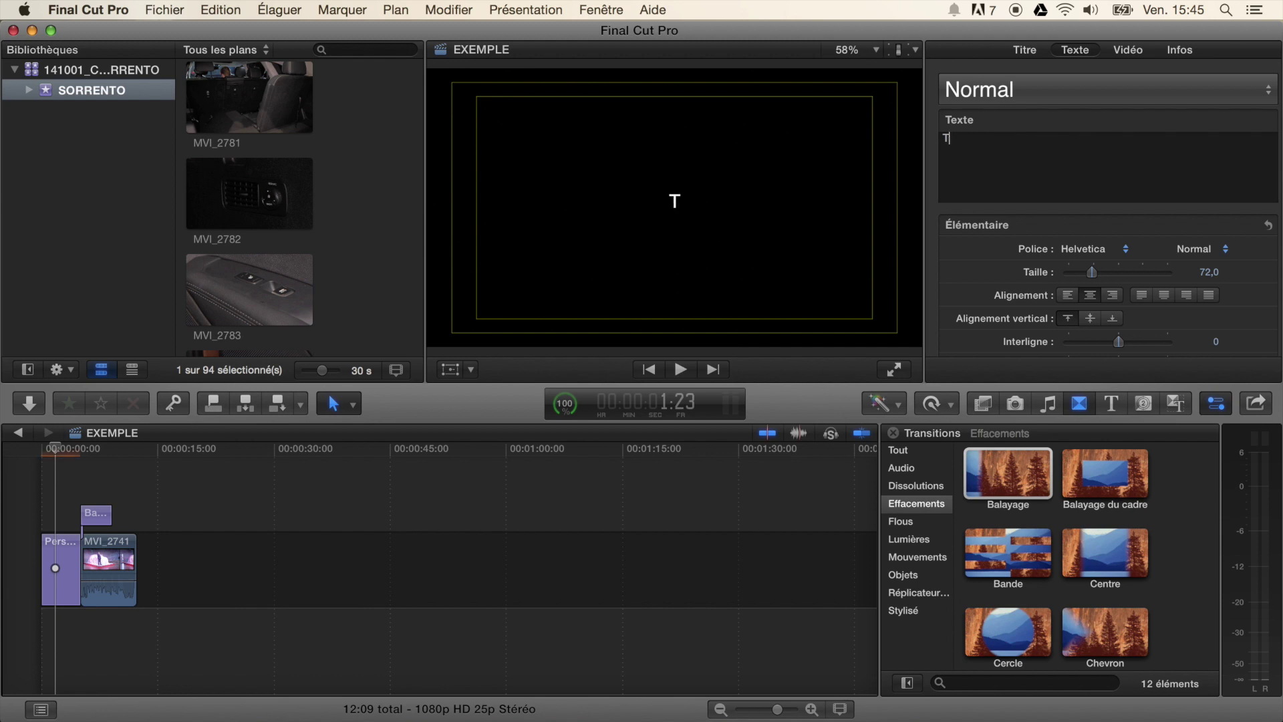
text(Ligne 1)
key(Return)
text(Ligne 2 )
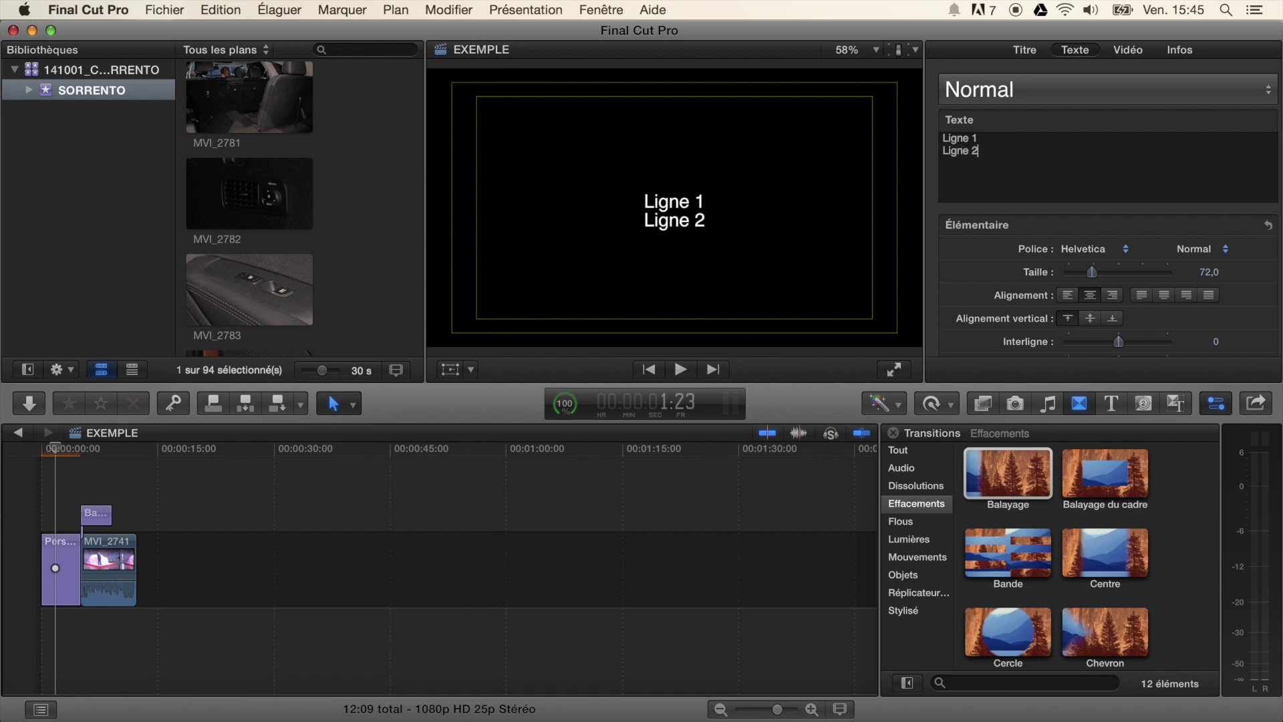
text(Sous titre)
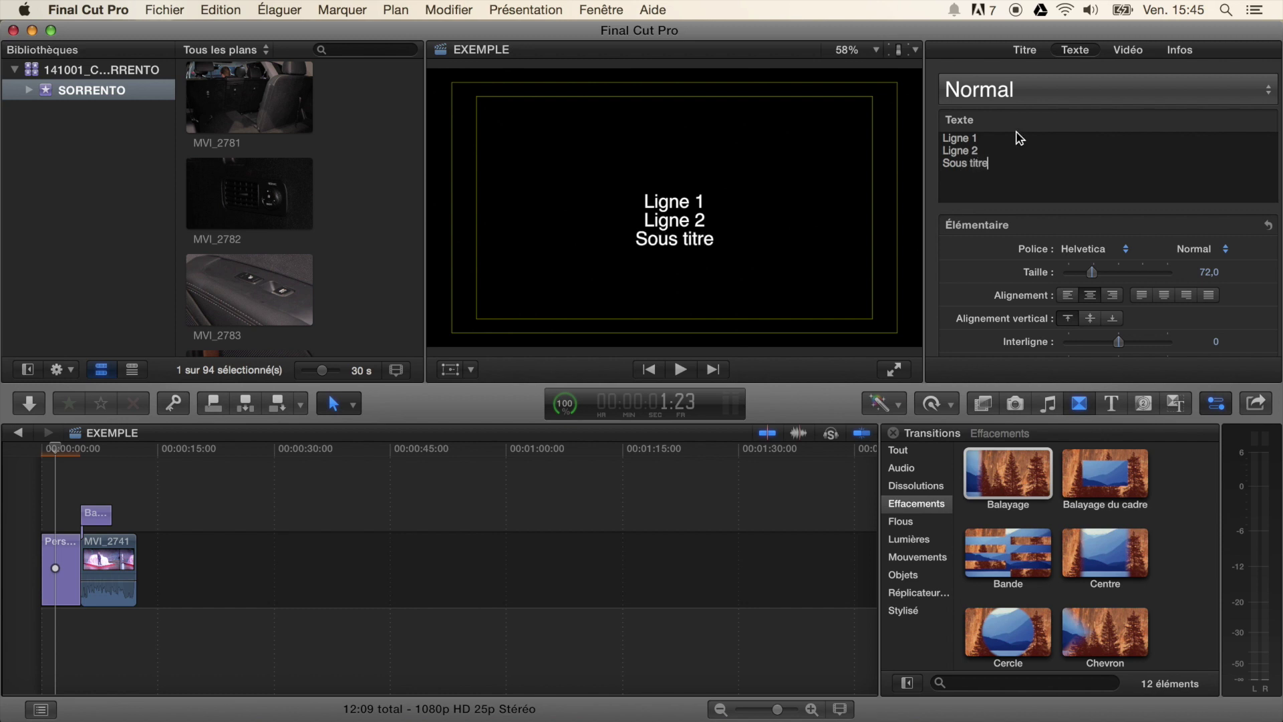
Step: Enlarge the "Ligne 2" line to size 123 and set its font to HeadLineA
drag(988, 149, 939, 151)
drag(1091, 272, 1109, 272)
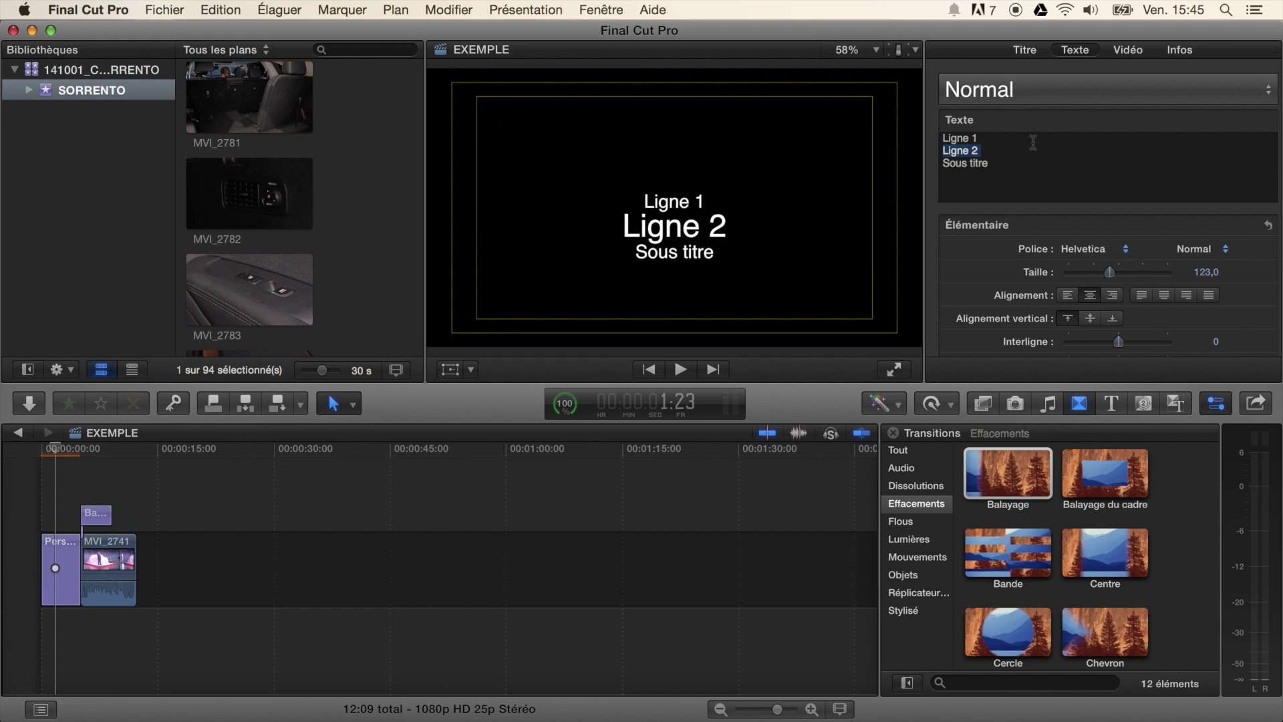
click(1083, 251)
click(1083, 229)
click(1092, 191)
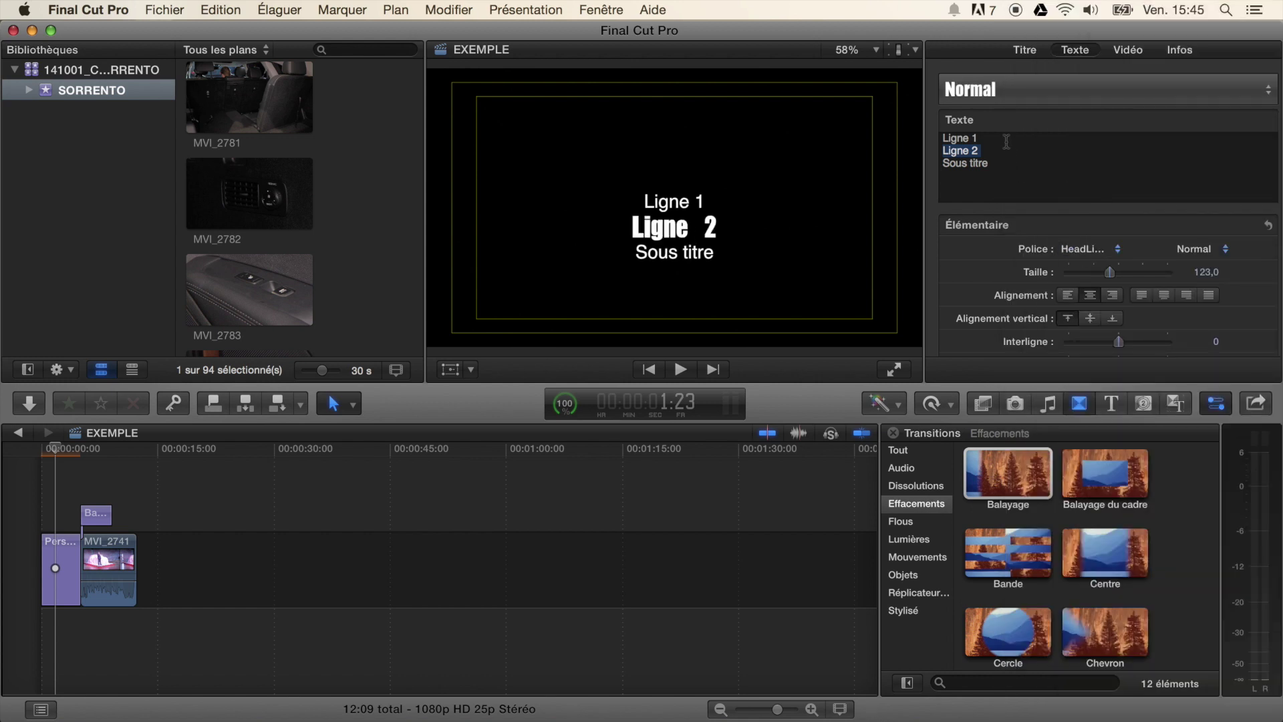
Step: Set the "Sous titre" line to the Interdimensional font and reduce its size to about the width of "Ligne 2"
click(1003, 168)
drag(997, 164, 927, 167)
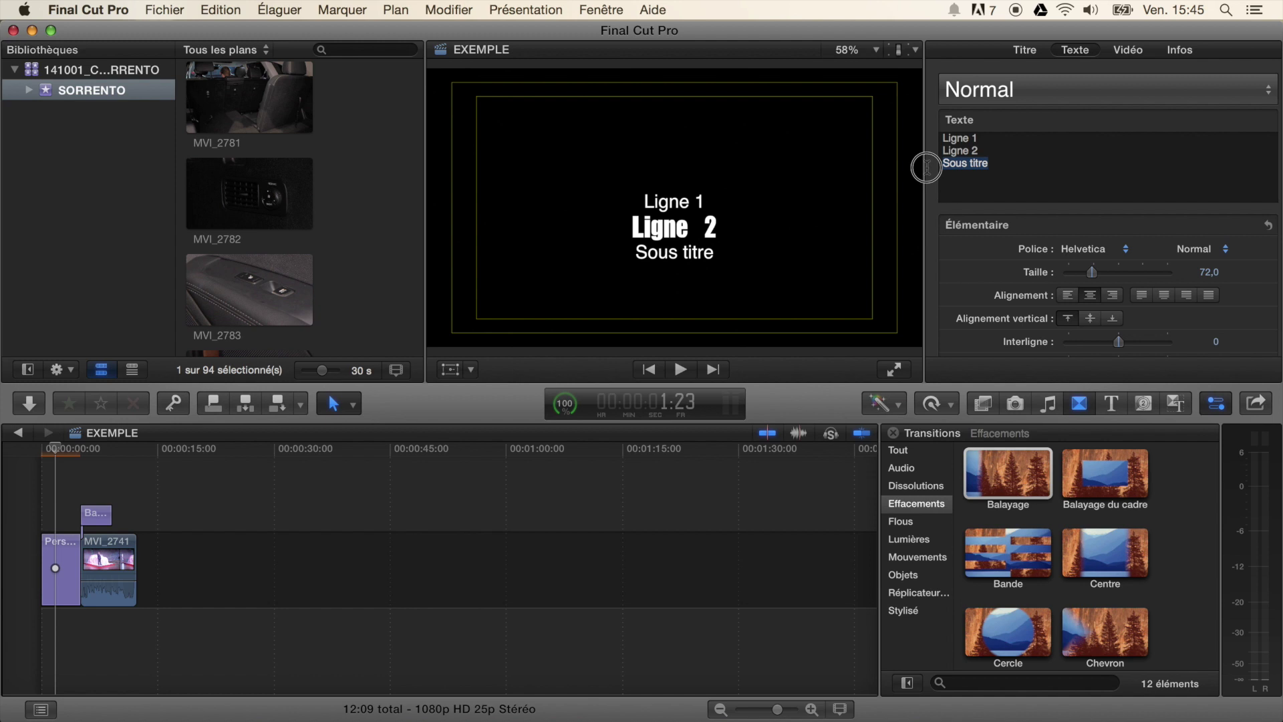
click(1081, 253)
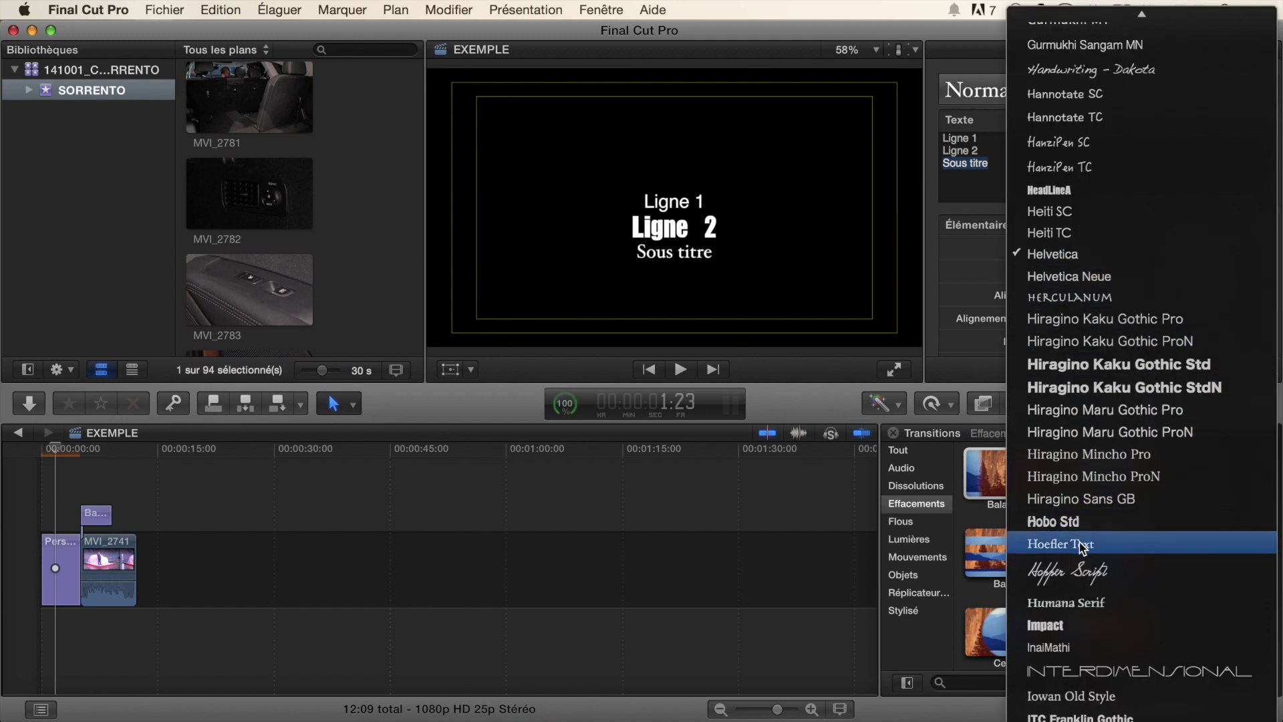
click(1065, 671)
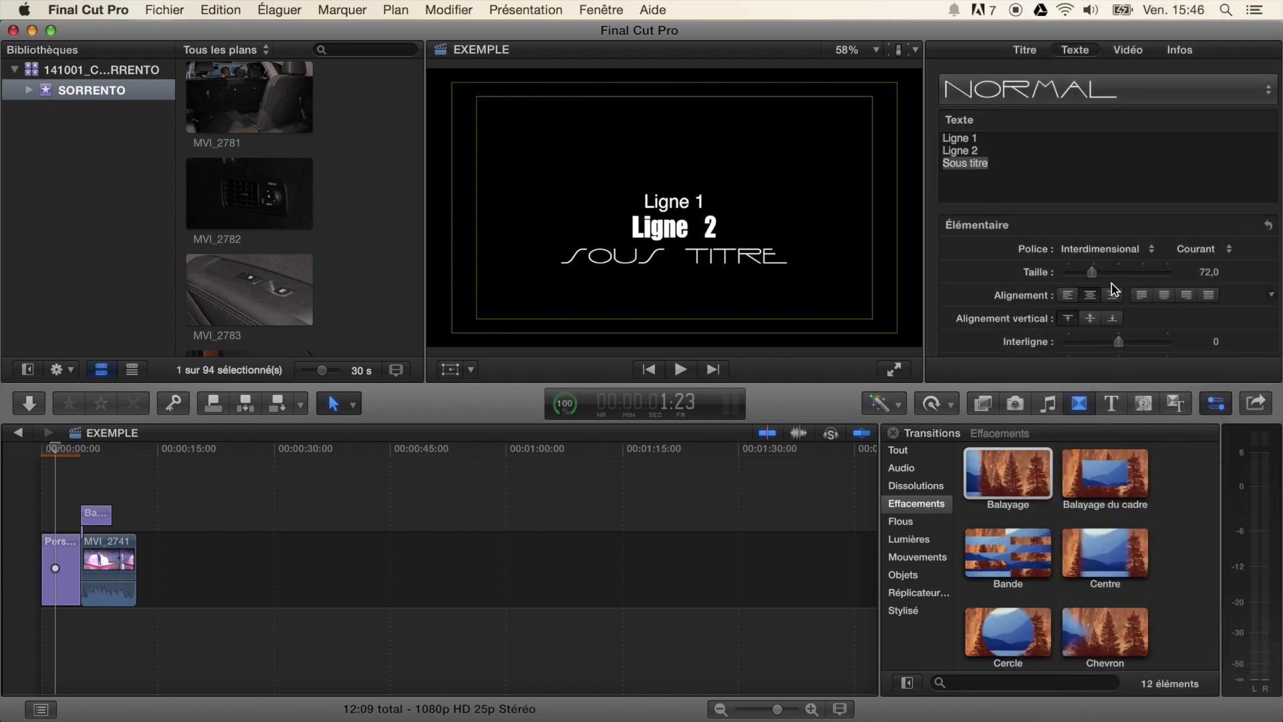
mouse_move(1090, 276)
mouse_down()
mouse_move(1062, 278)
mouse_move(1074, 280)
mouse_up()
Step: Replace the first line "Ligne 1" of the Personnalisé title with "Exemple"
click(968, 137)
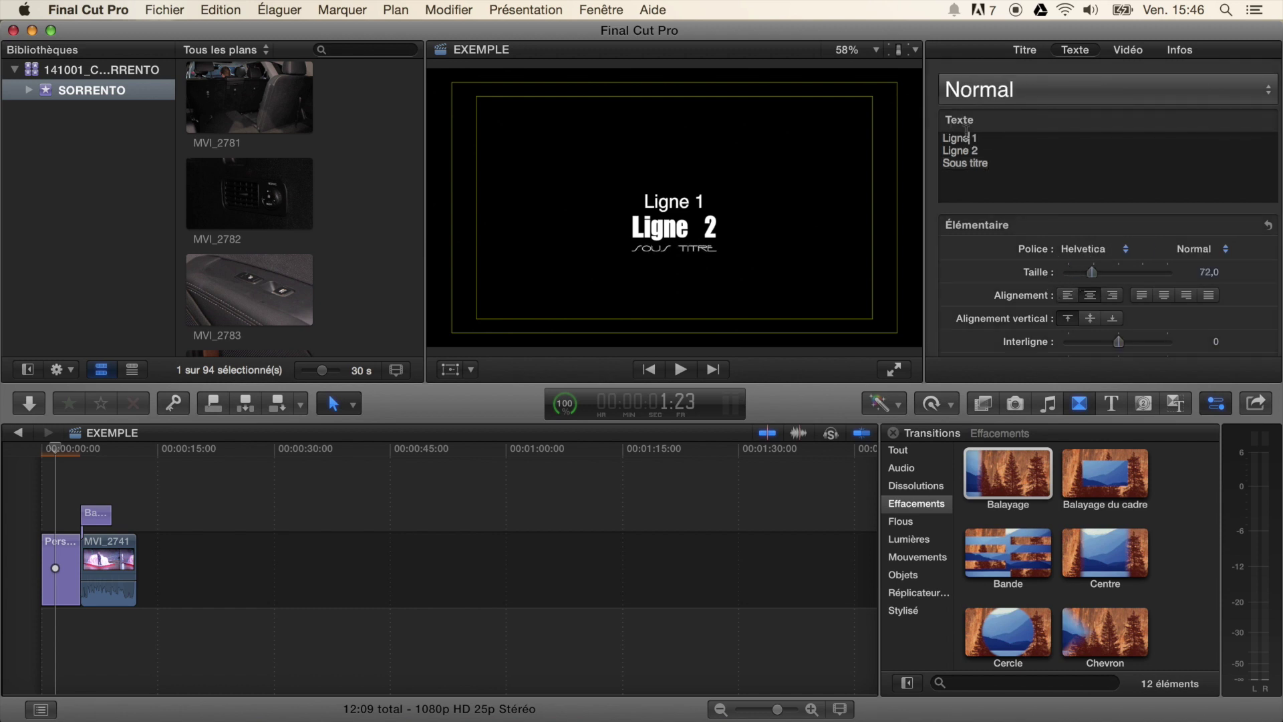
drag(977, 137, 925, 140)
text(Exemple)
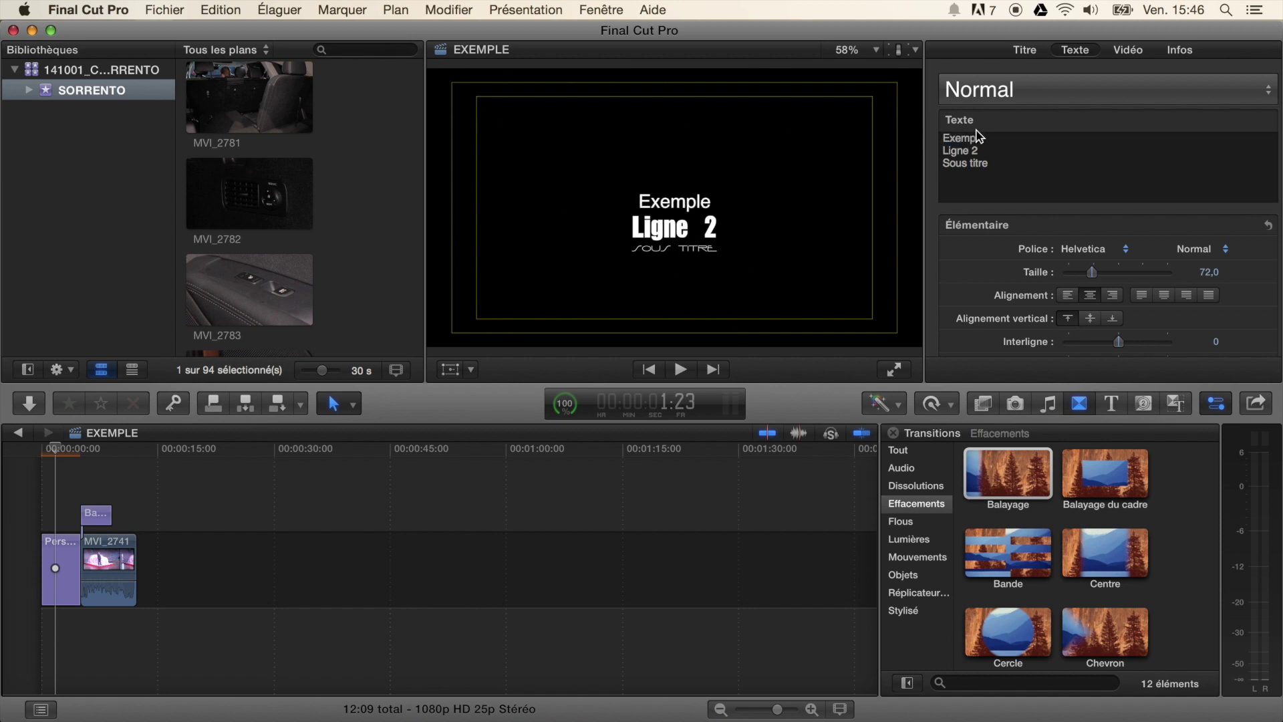
Step: Format the "Exemple" line as Helvetica Fin Oblique at size 131 with an Interligne of 64
drag(990, 137, 895, 139)
click(1196, 250)
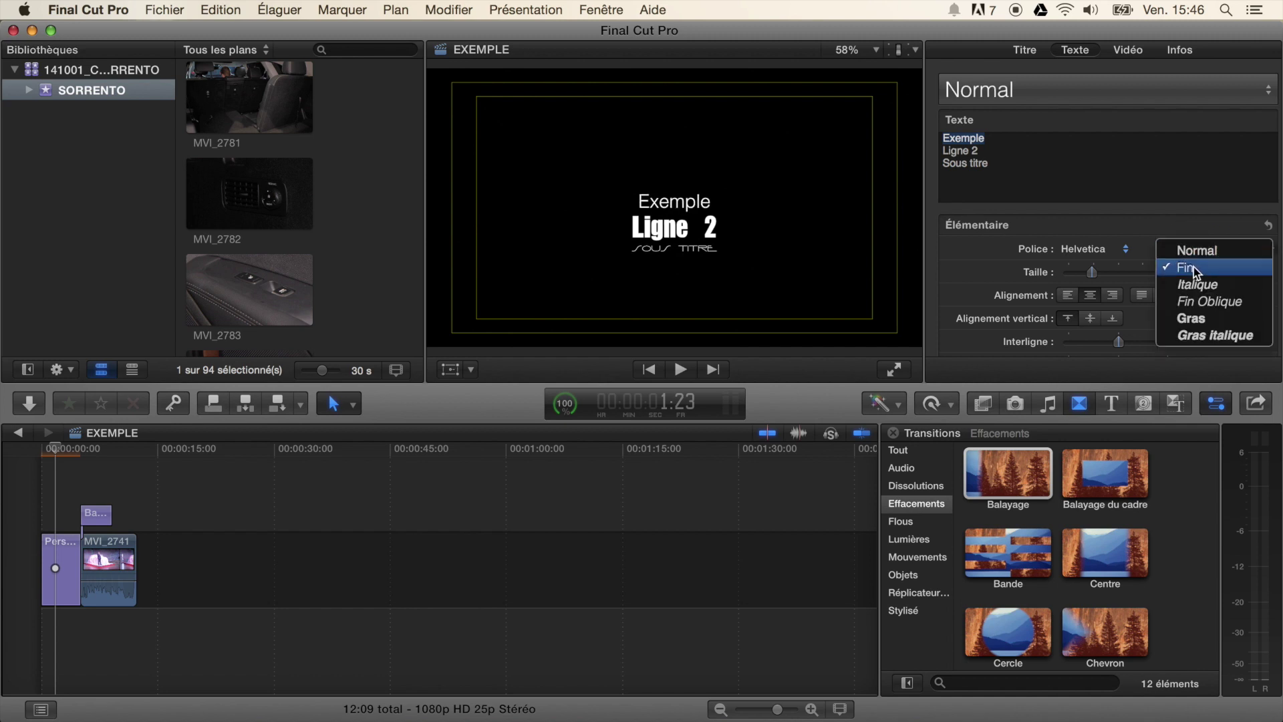
click(1194, 267)
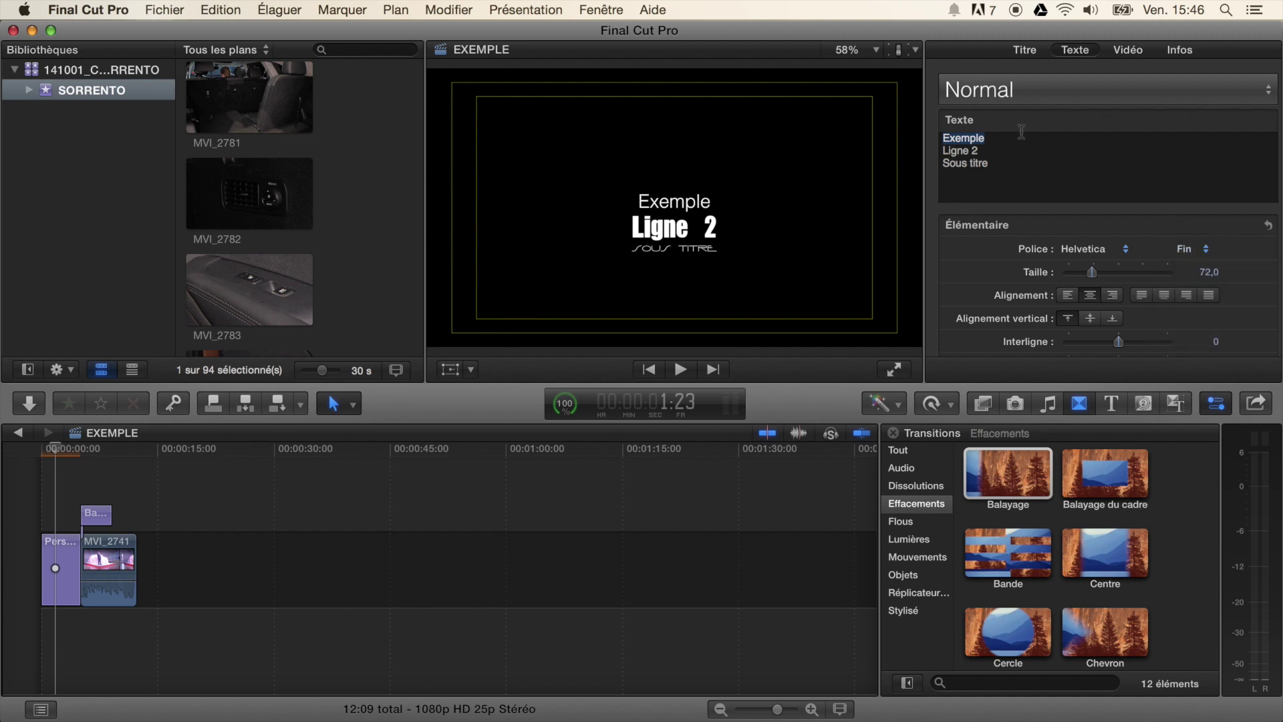
drag(1099, 270, 1115, 272)
click(1188, 252)
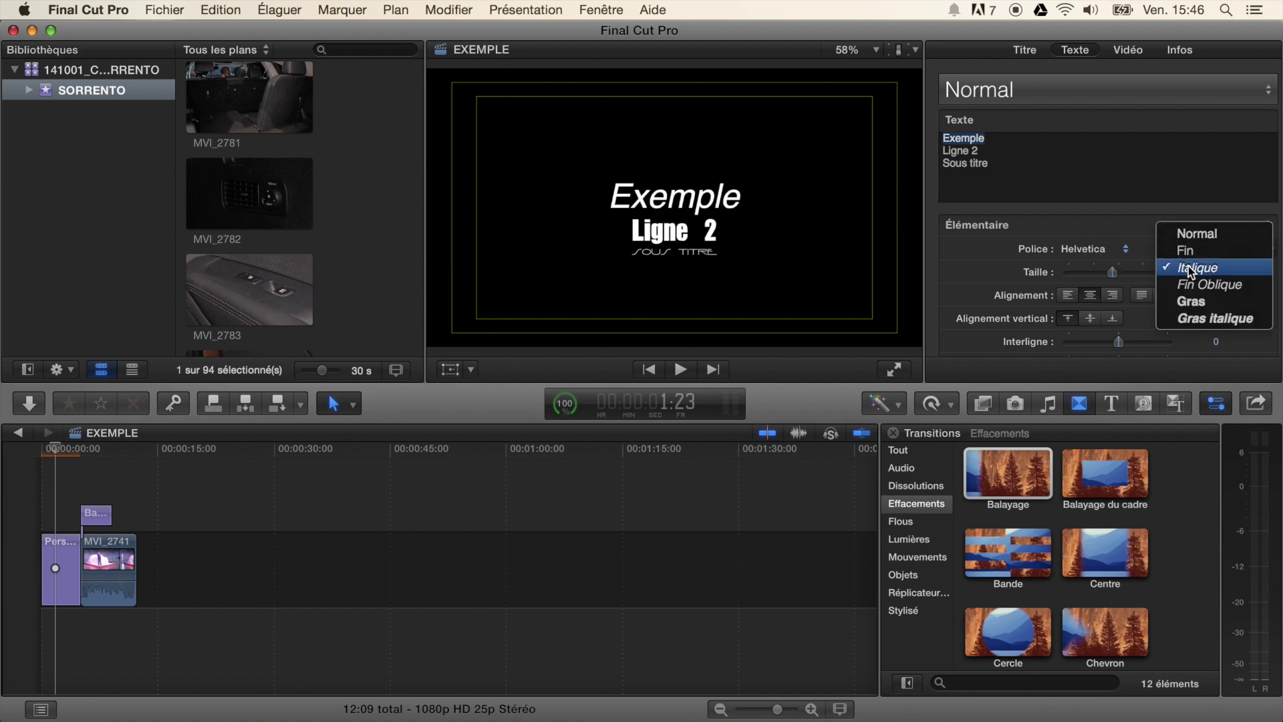
click(1187, 289)
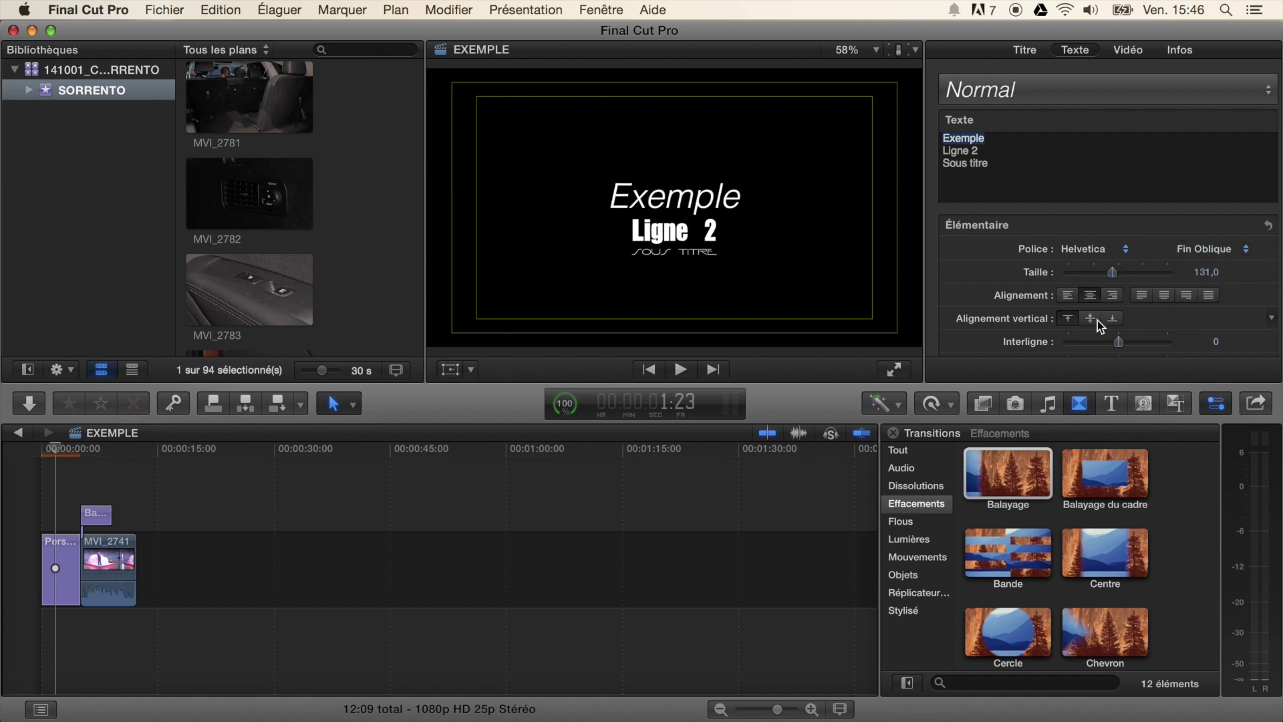
drag(1120, 340, 1152, 338)
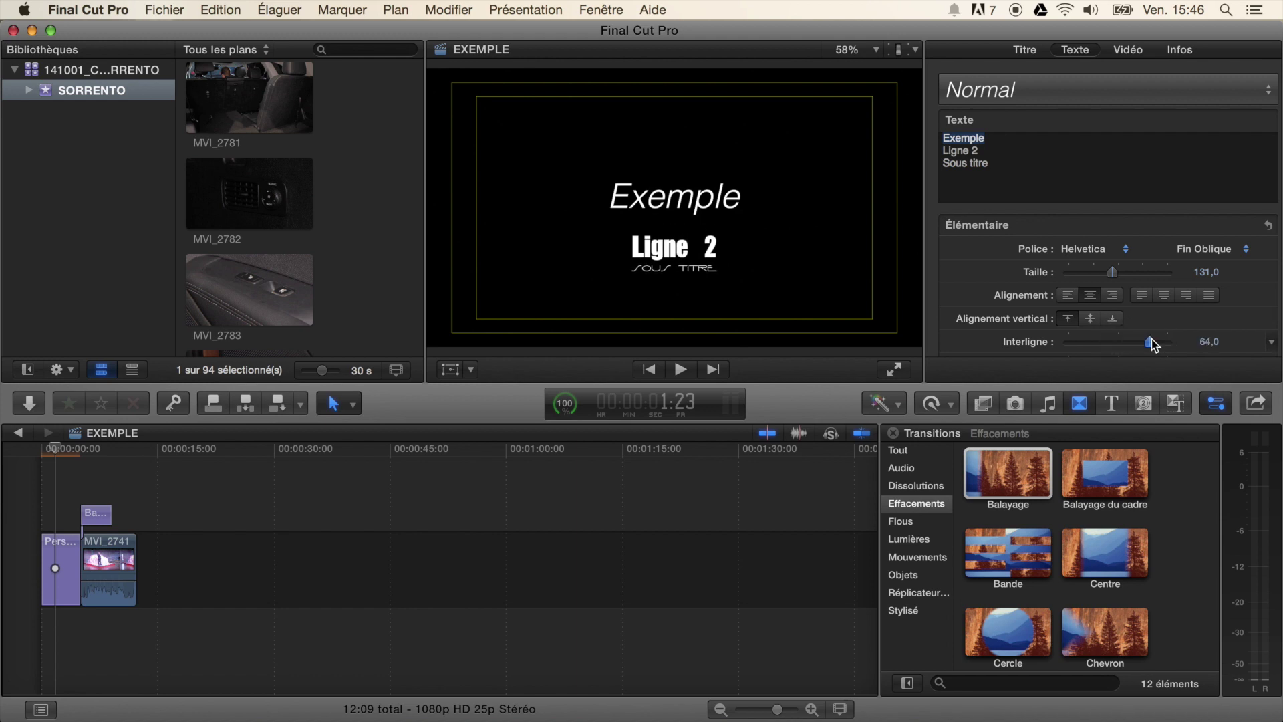
click(1023, 148)
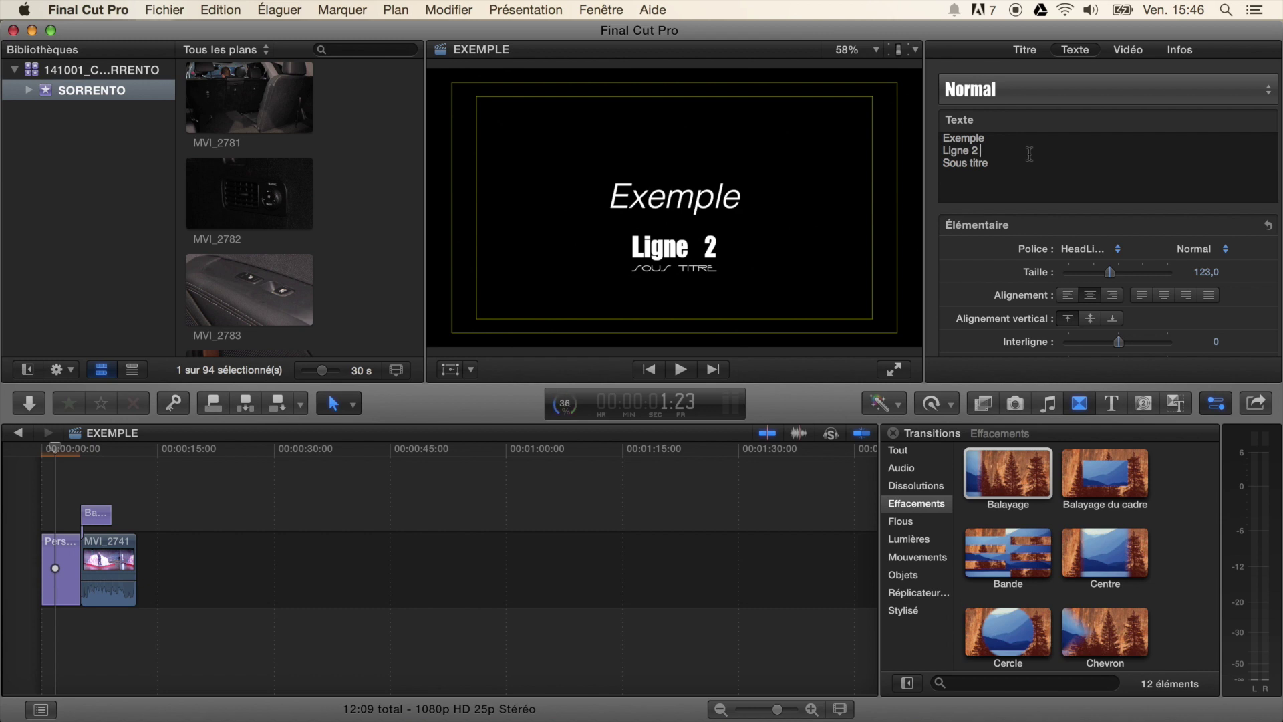
Step: Add the Activation title from all titles after clip MVI_2741 and play it from its start
click(899, 450)
click(1112, 404)
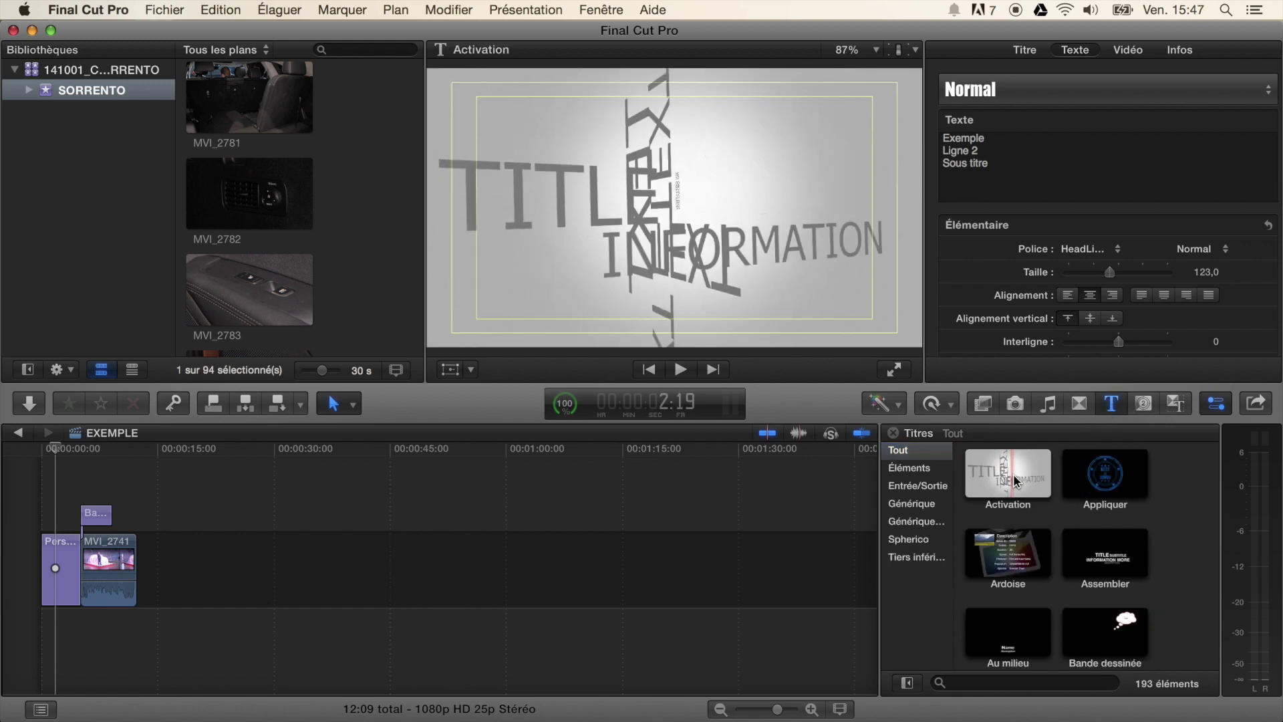
drag(1004, 479, 423, 533)
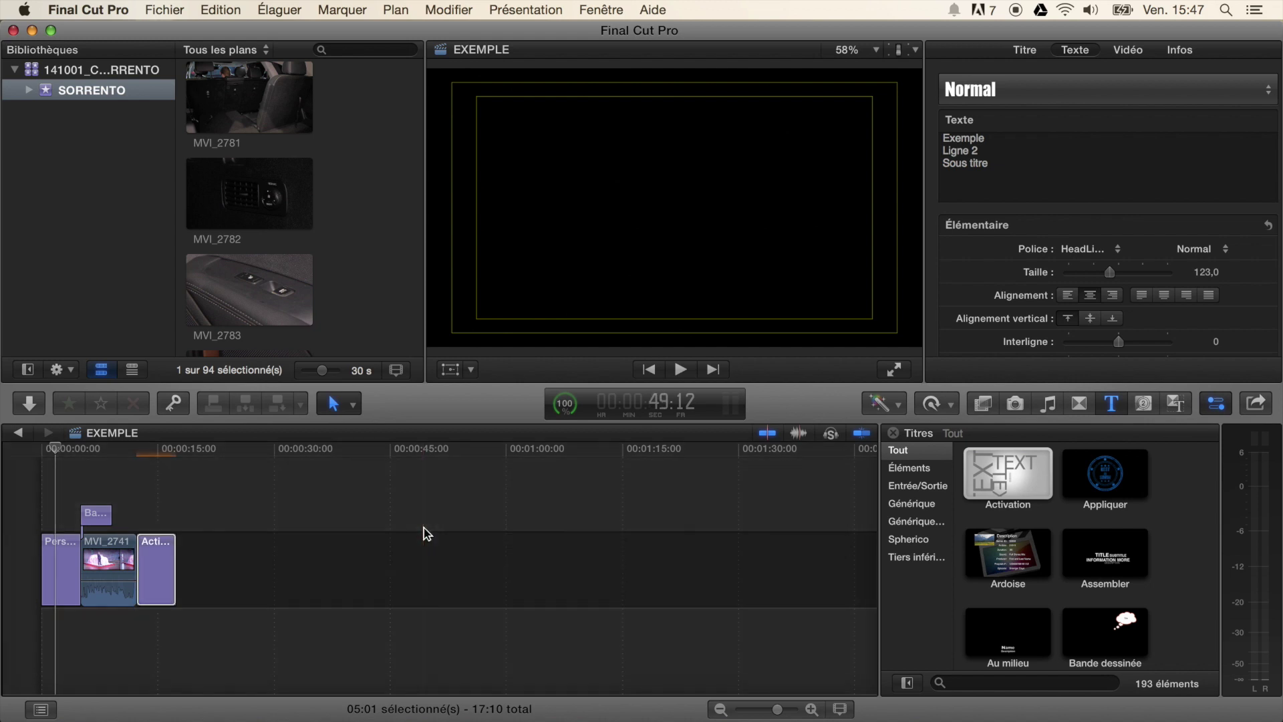
click(149, 464)
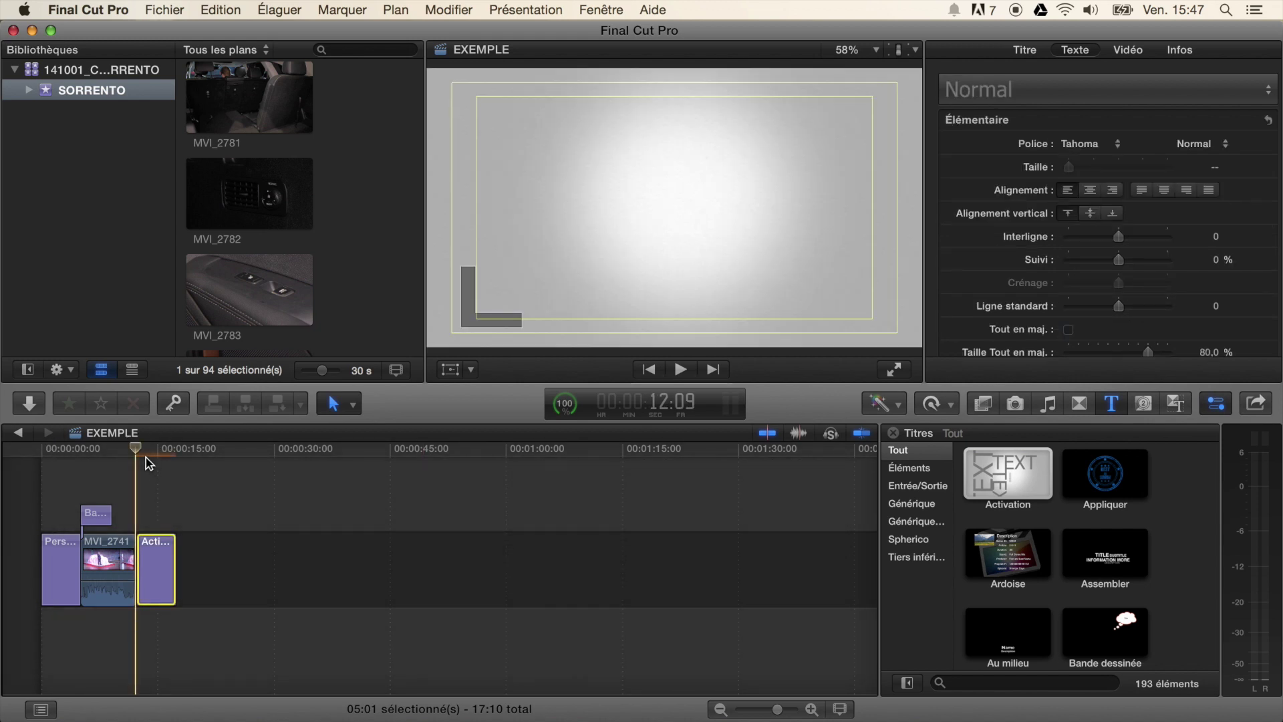
key(space)
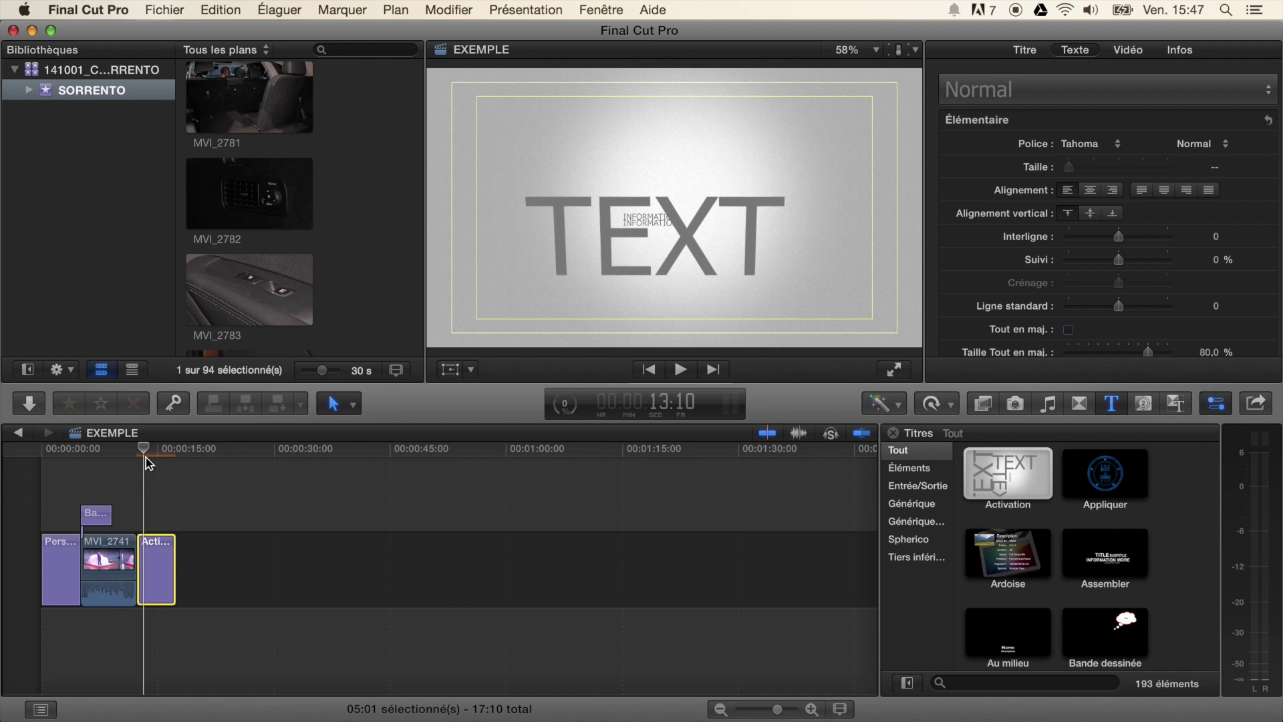
Step: At about 12:22, replace the Activation title's two INFORMATION lines with "TEXTE 1" and "TEXTE 2"
key(Left)
key(Left)
key(Left)
key(Left)
key(Left)
key(Left)
key(Left)
key(Left)
key(Left)
key(Left)
key(Left)
key(Left)
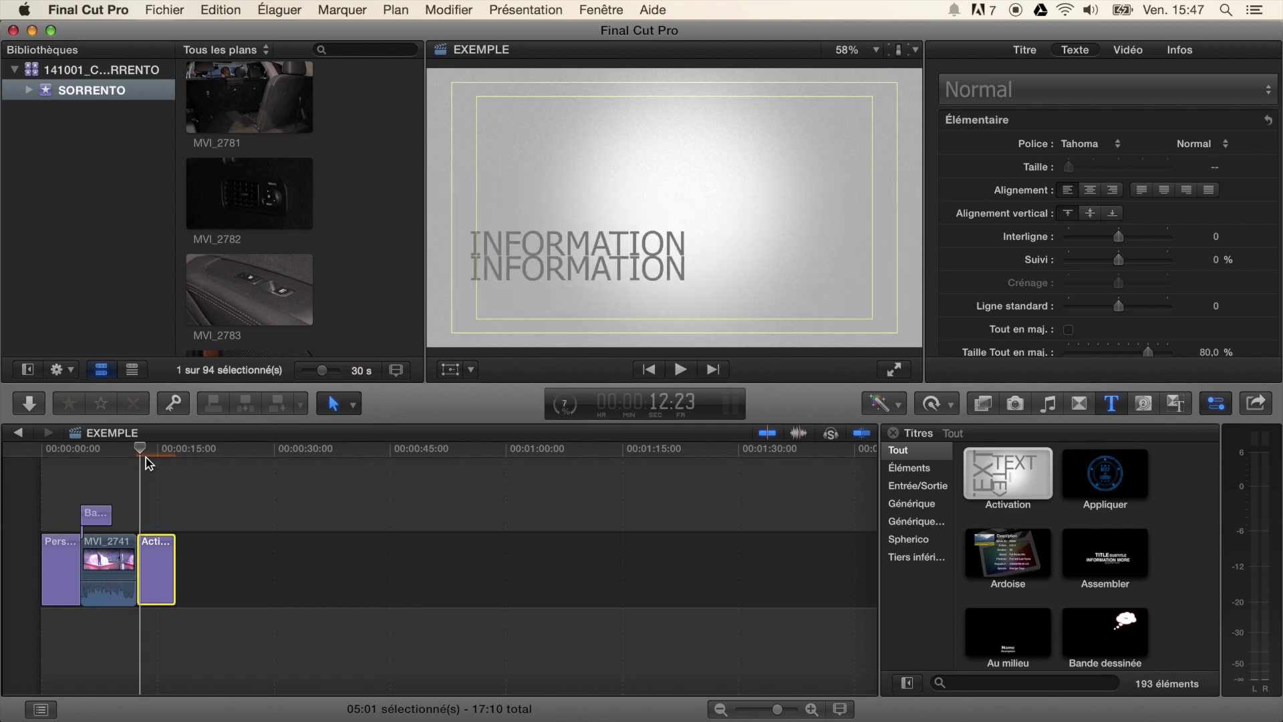
double_click(560, 239)
double_click(559, 236)
text(TE)
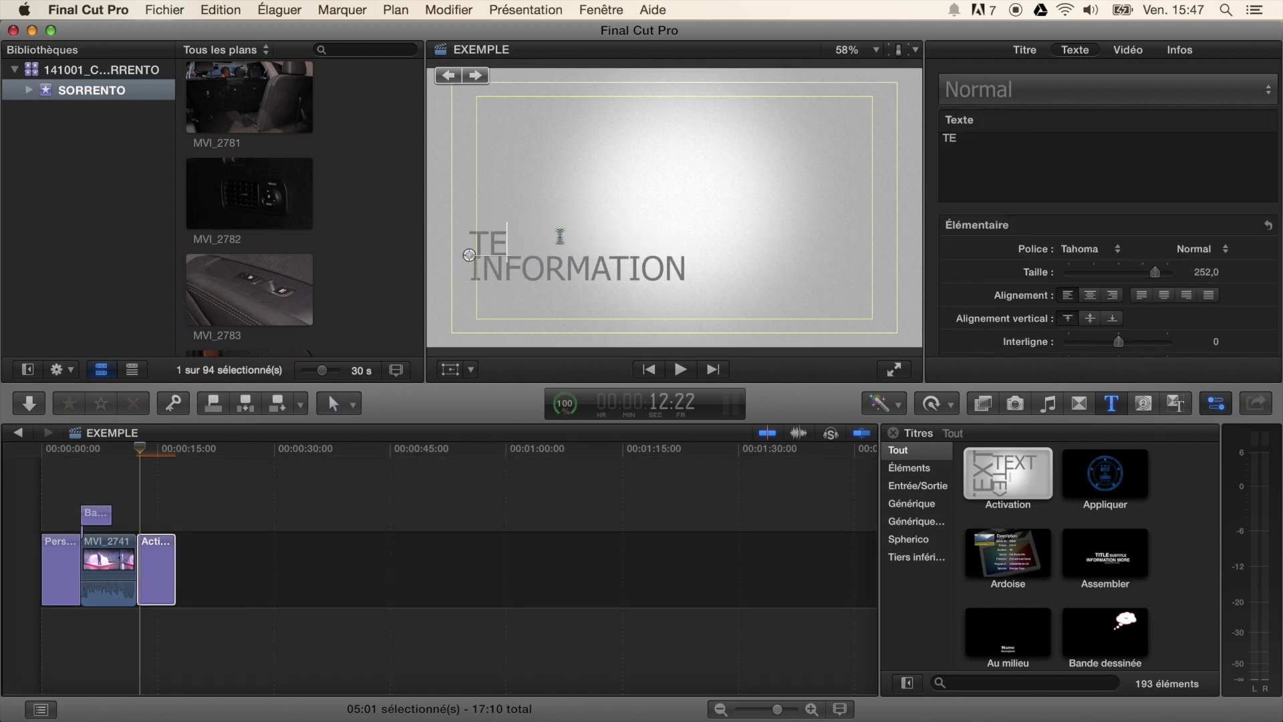
text(XTE 1)
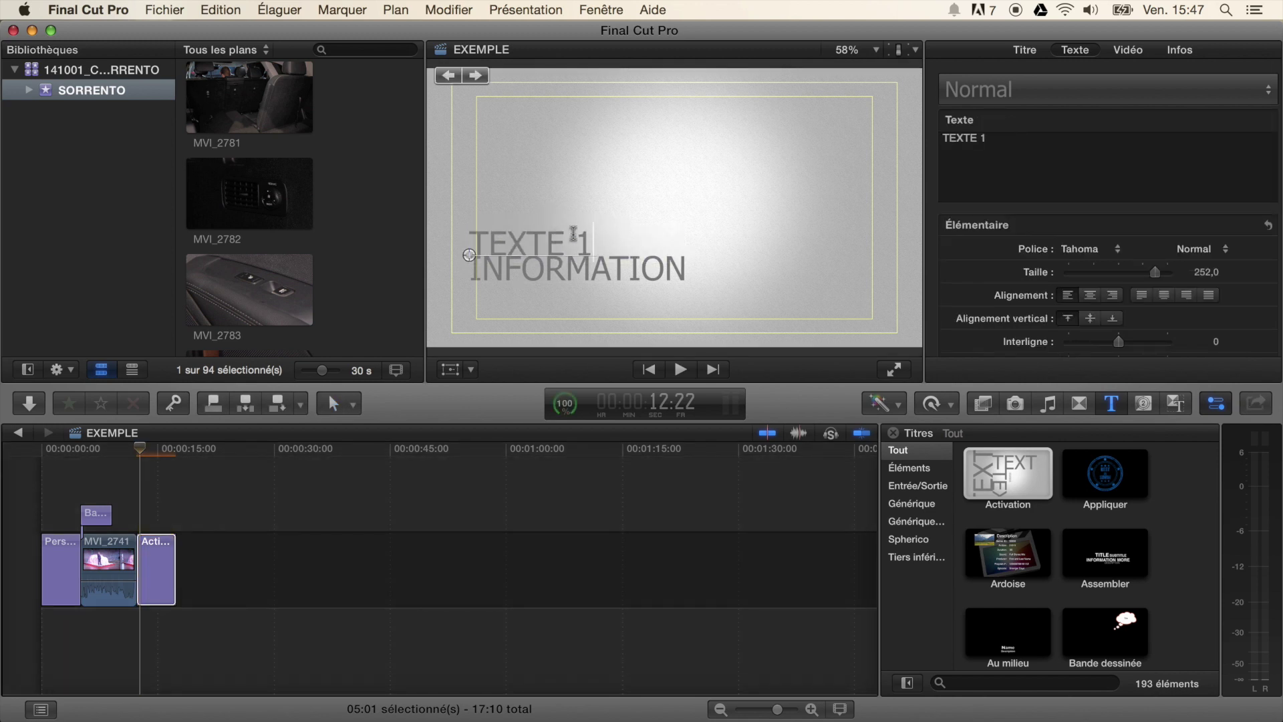
click(613, 280)
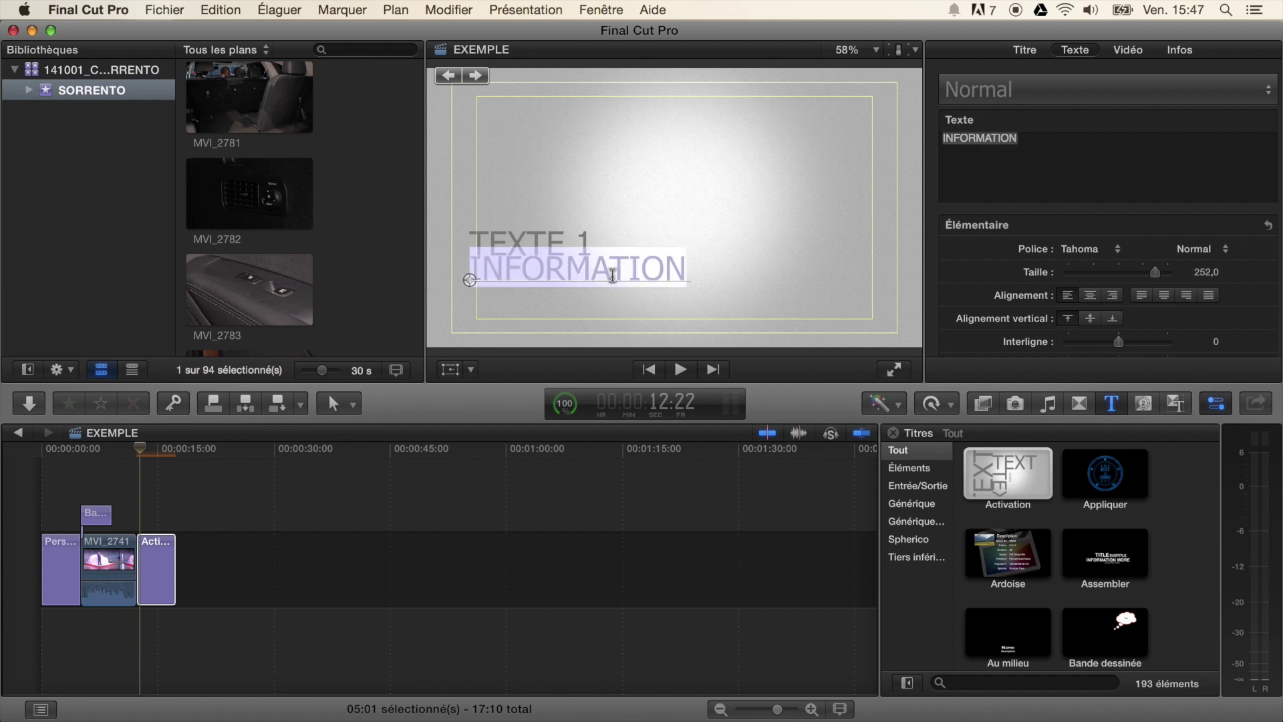
text(TEXTE 2)
Step: Move the playhead to 13:08 and replace the large TEXT word in the Activation title with "EXEMPLE"
drag(145, 457, 148, 454)
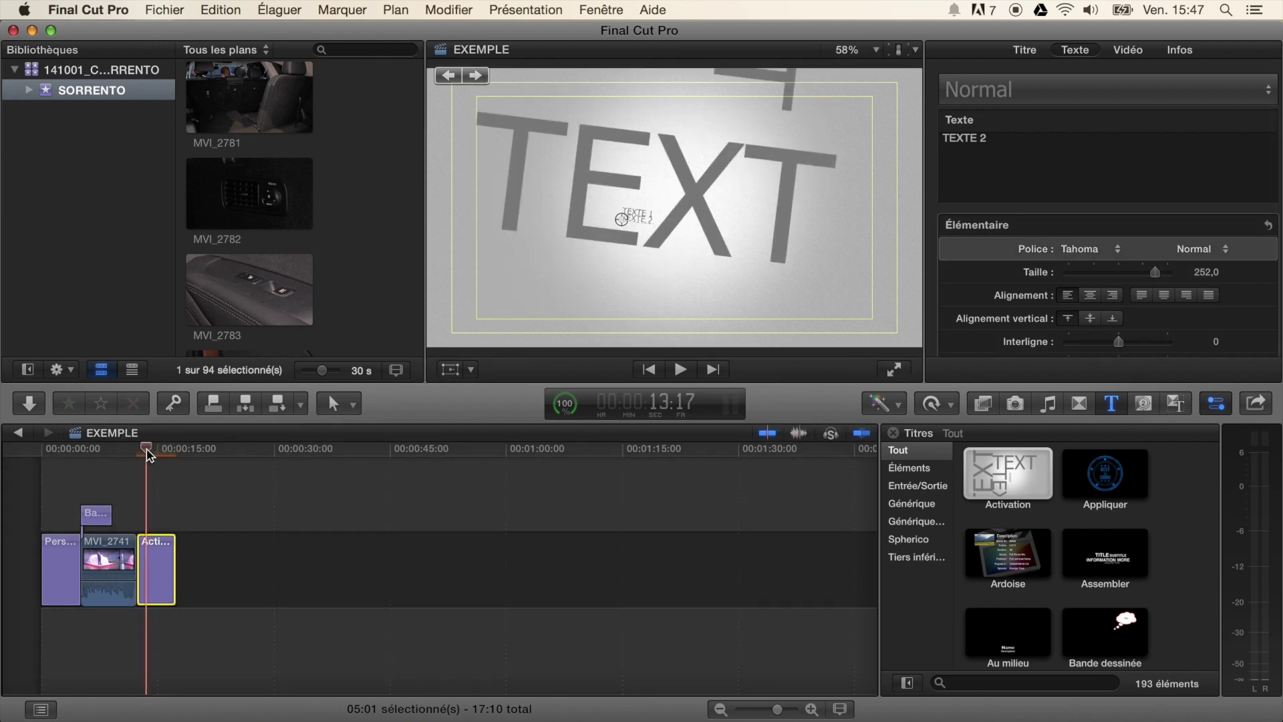
key(Left)
key(Left)
key(Left)
key(Left)
key(Left)
key(Left)
key(Left)
key(Left)
key(Left)
key(Left)
key(Left)
key(Left)
key(Left)
key(Left)
key(Left)
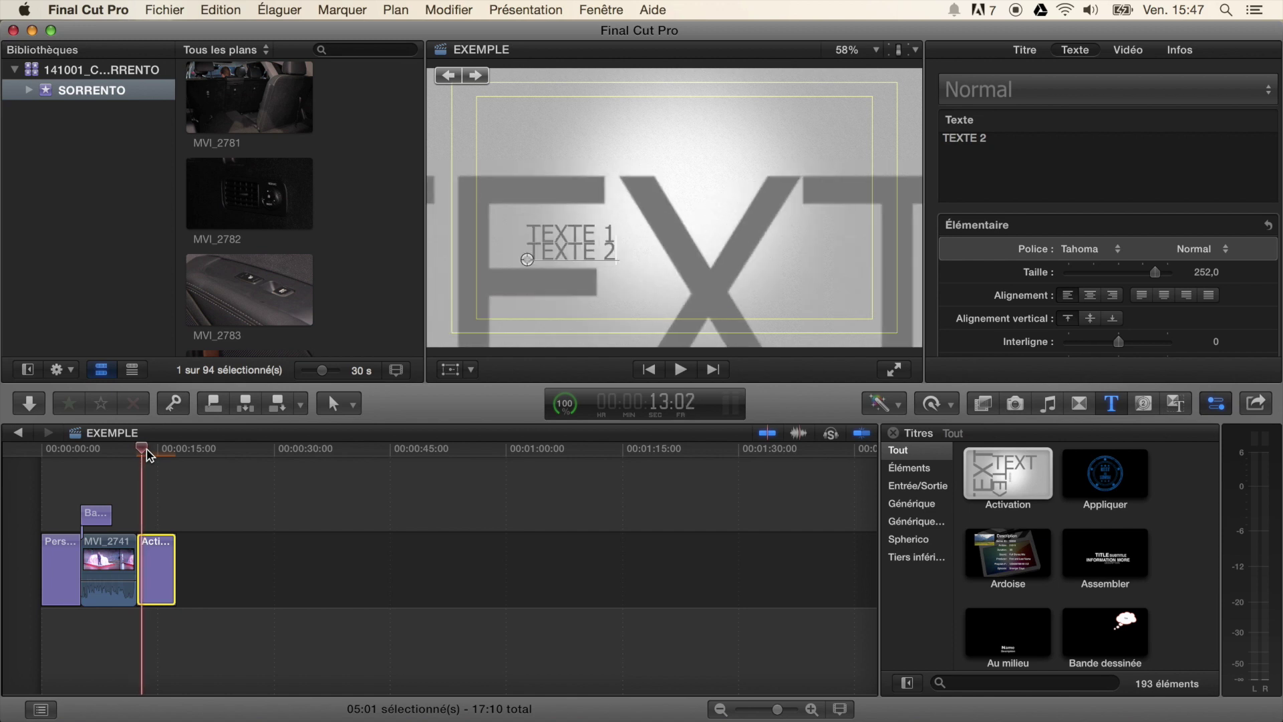
key(Right)
key(Right)
key(Right)
key(Right)
key(Right)
key(Right)
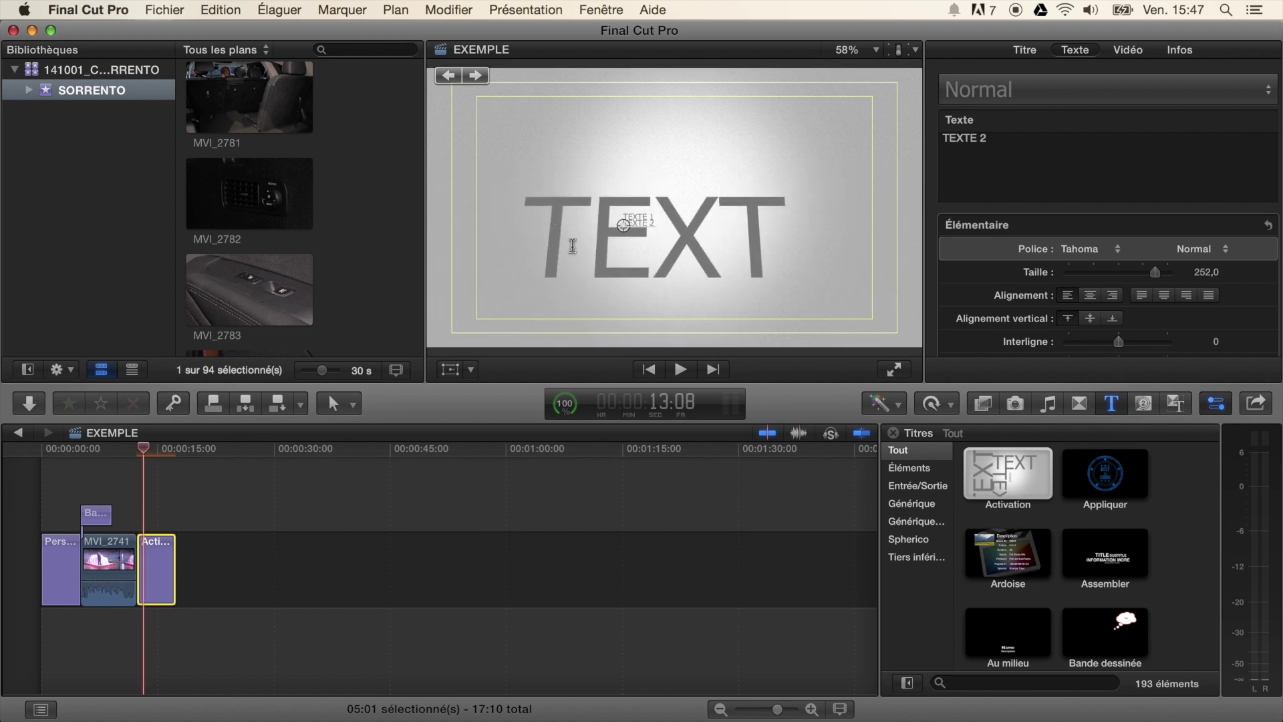
double_click(572, 246)
text(E)
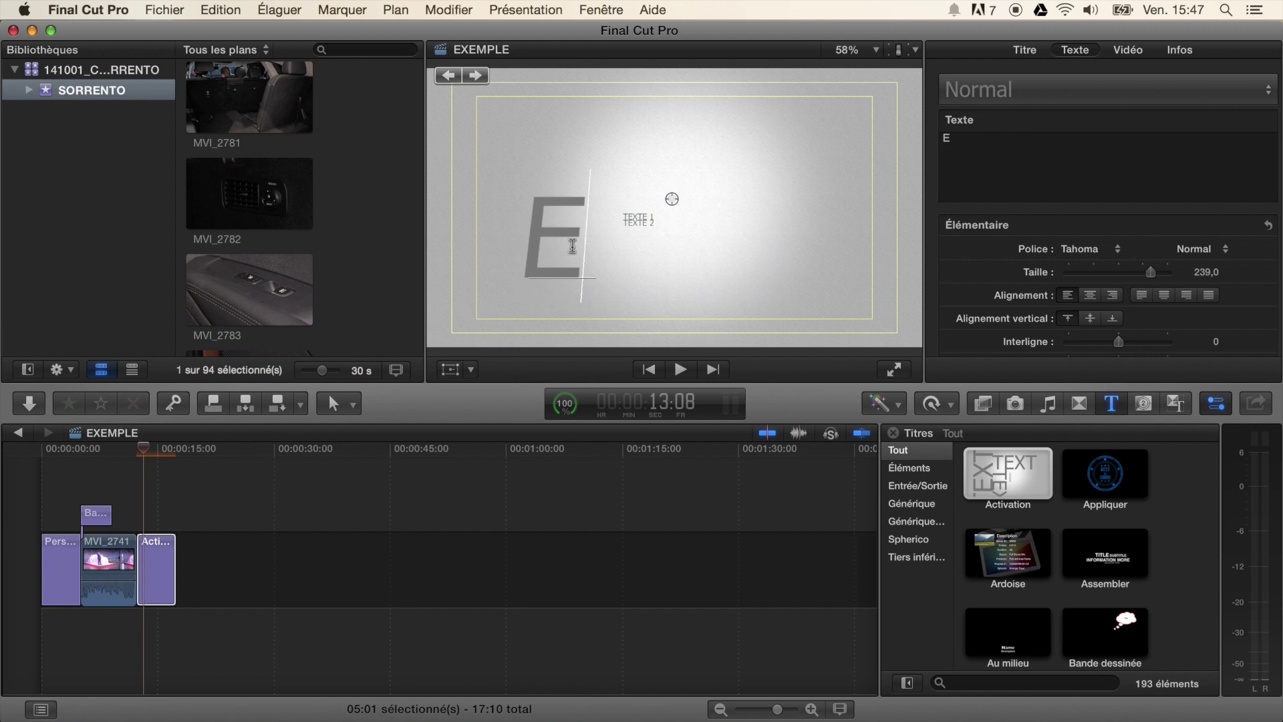
text(XEMPLE)
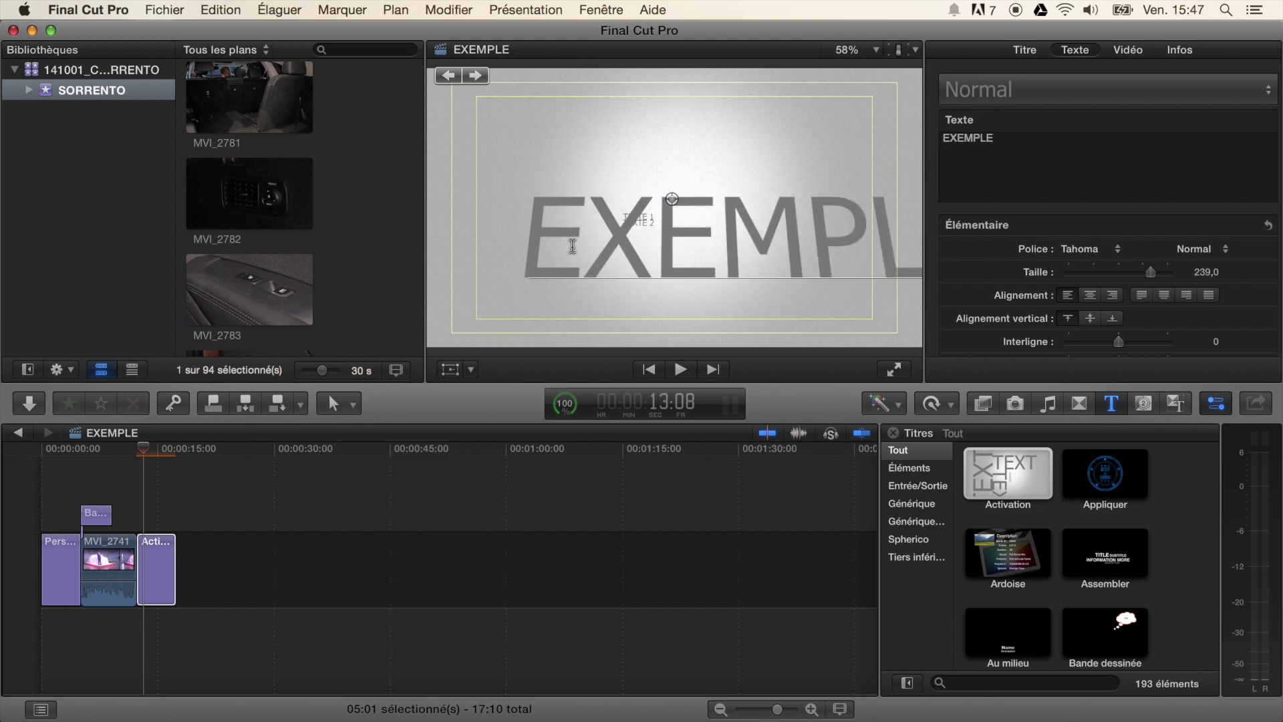
Step: At 14:06, replace the horizontal TEXT word and the vertical one below it with a different first name each
click(149, 448)
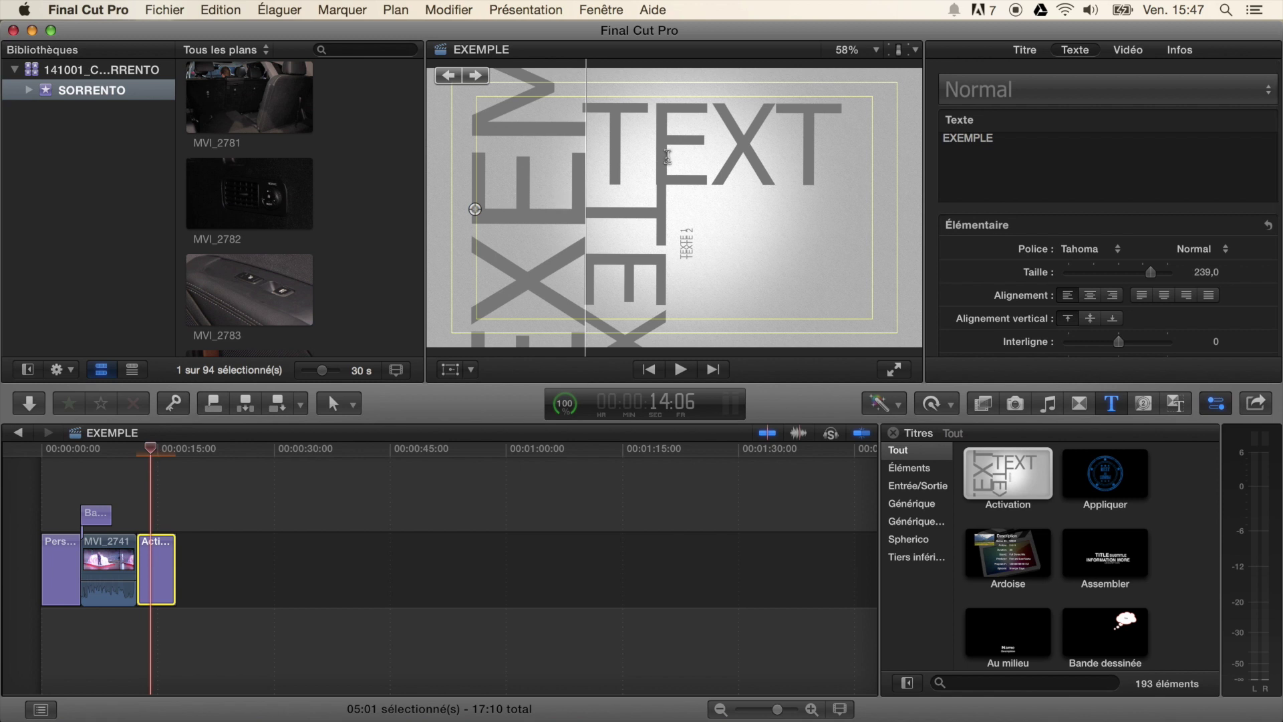
double_click(668, 156)
text(Pierre)
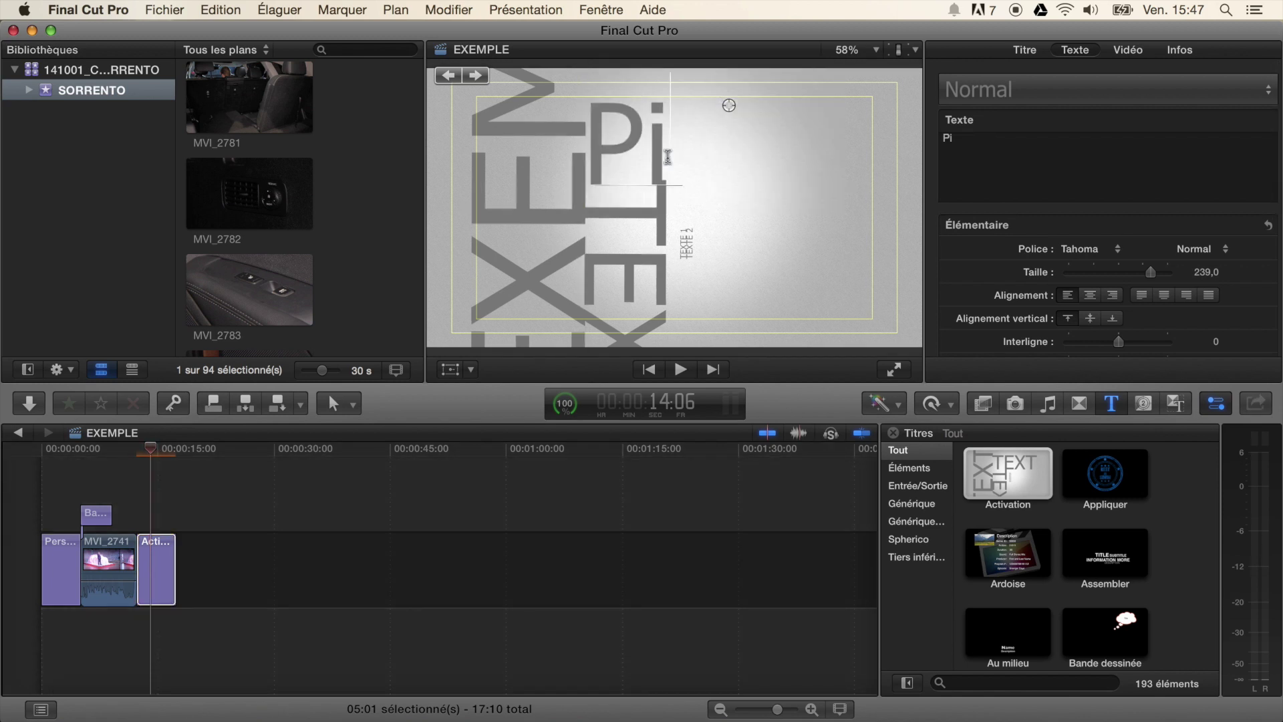
double_click(635, 266)
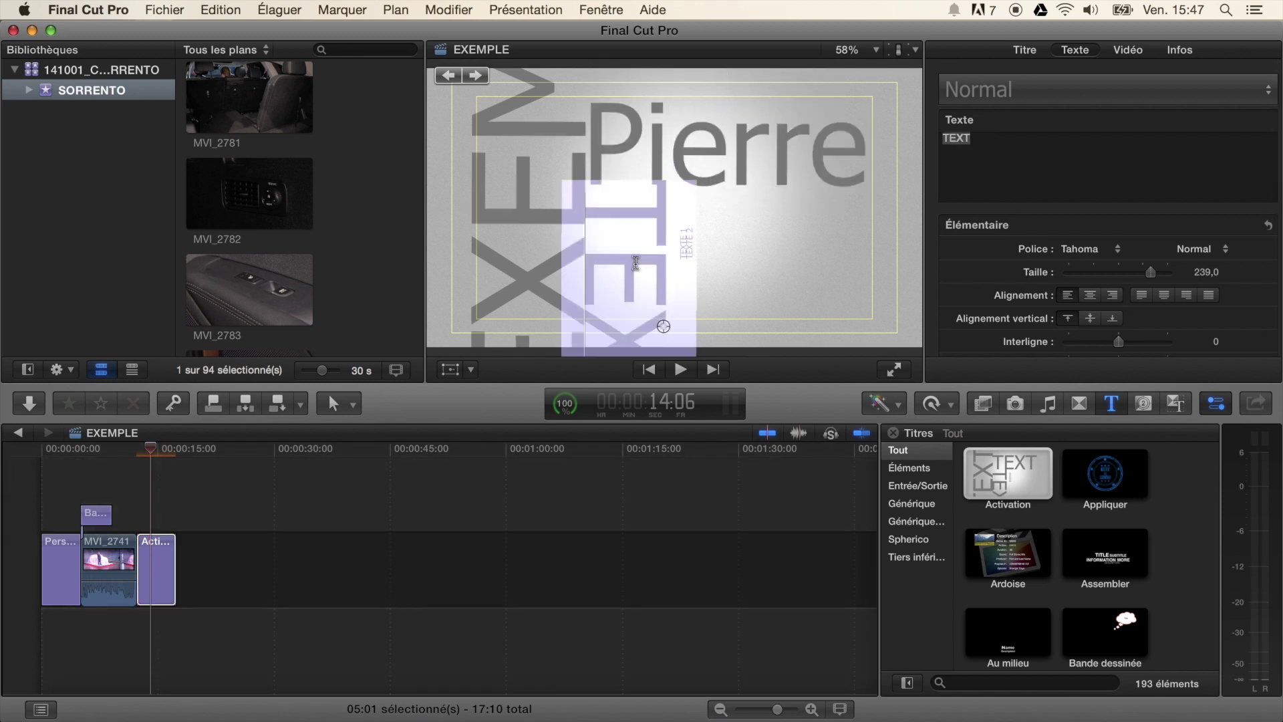
text(Paul)
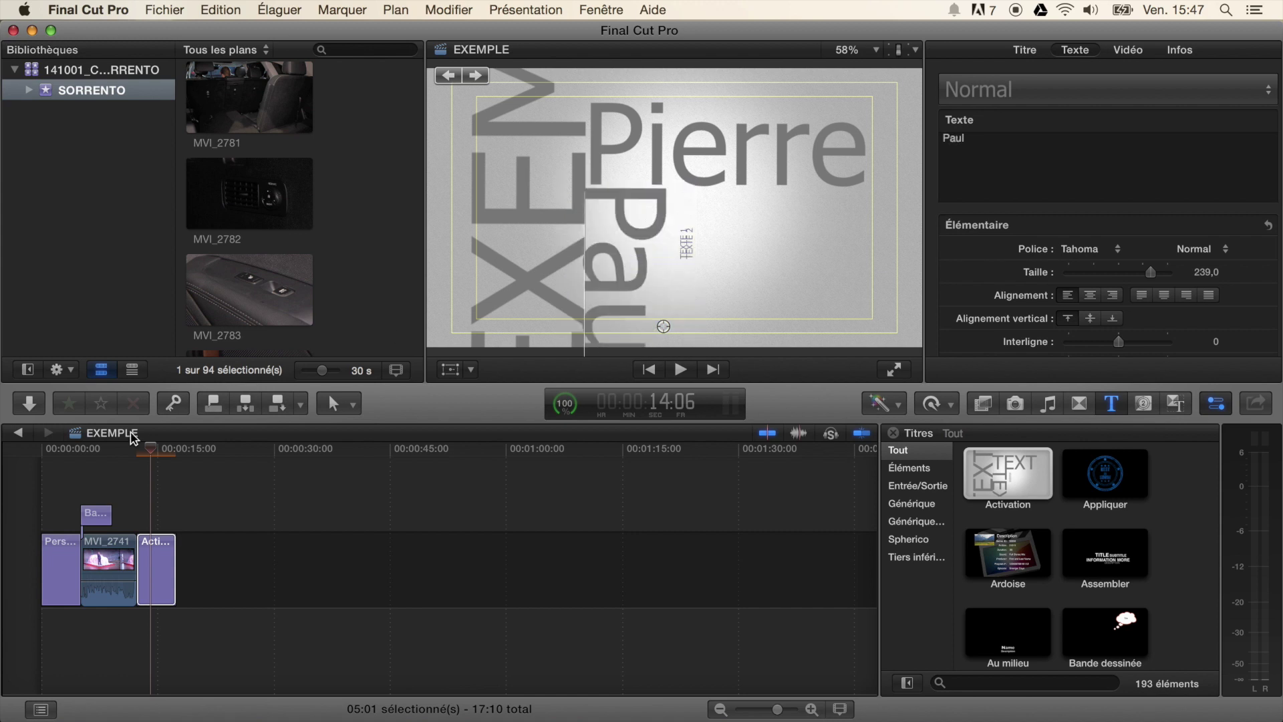
Step: At 14:17, replace the remaining TEXT word in the Activation title with a third first name and shift it slightly away from the neighbouring name
click(149, 456)
key(space)
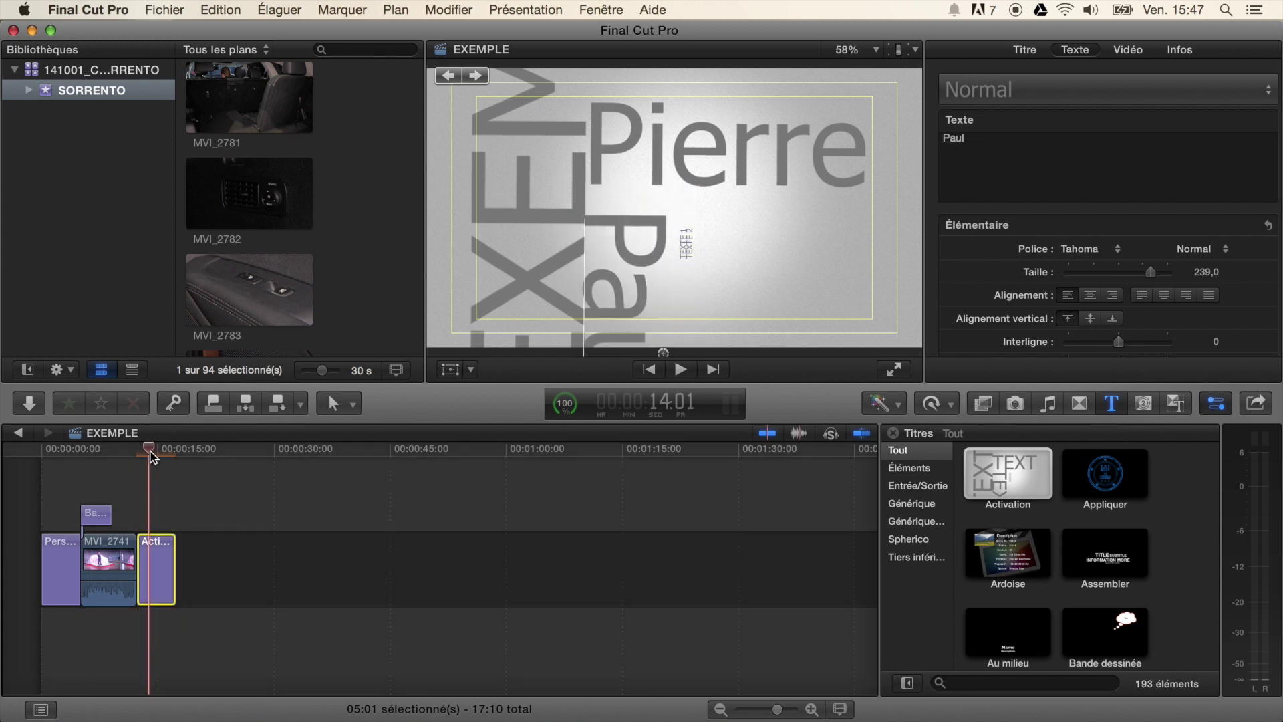
key(space)
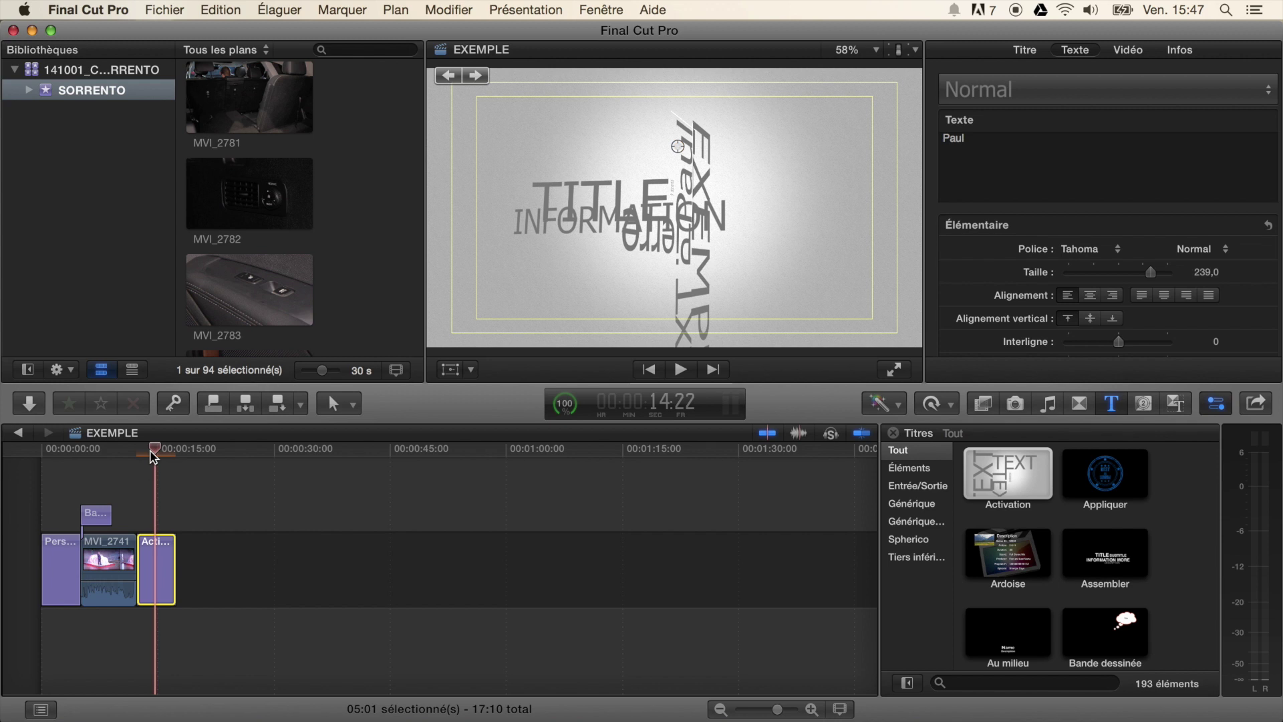
click(151, 454)
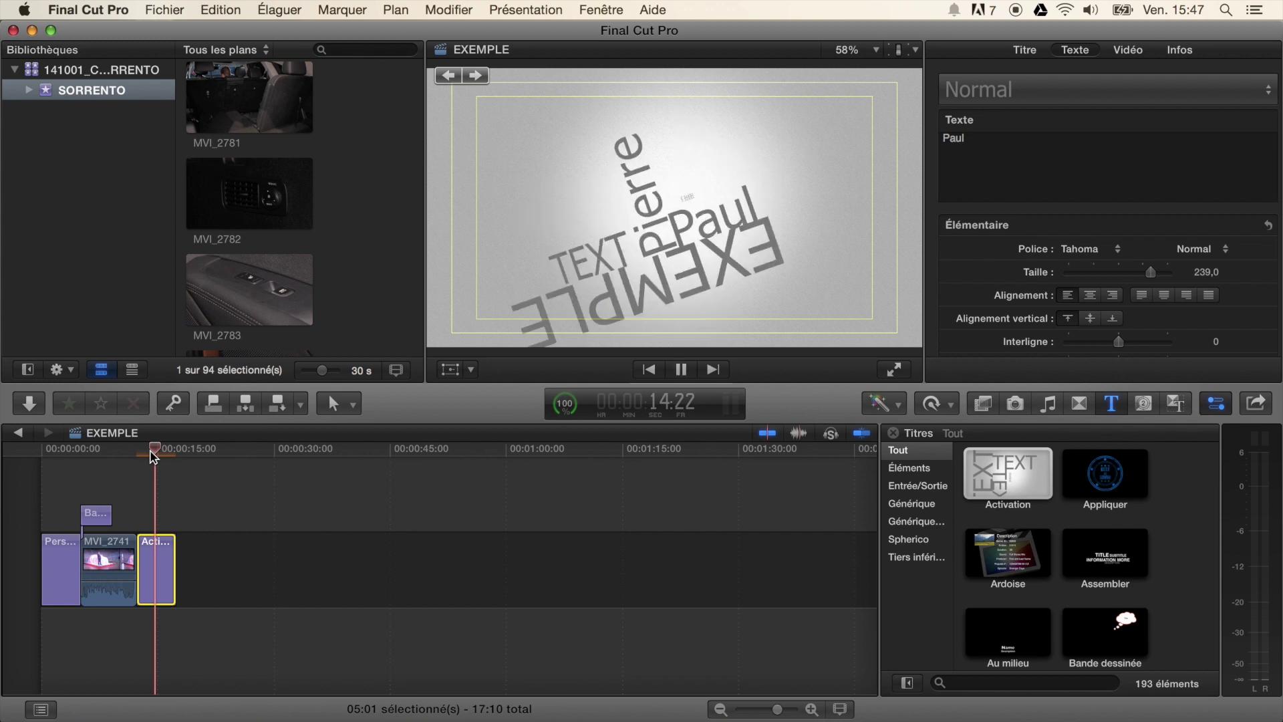
key(space)
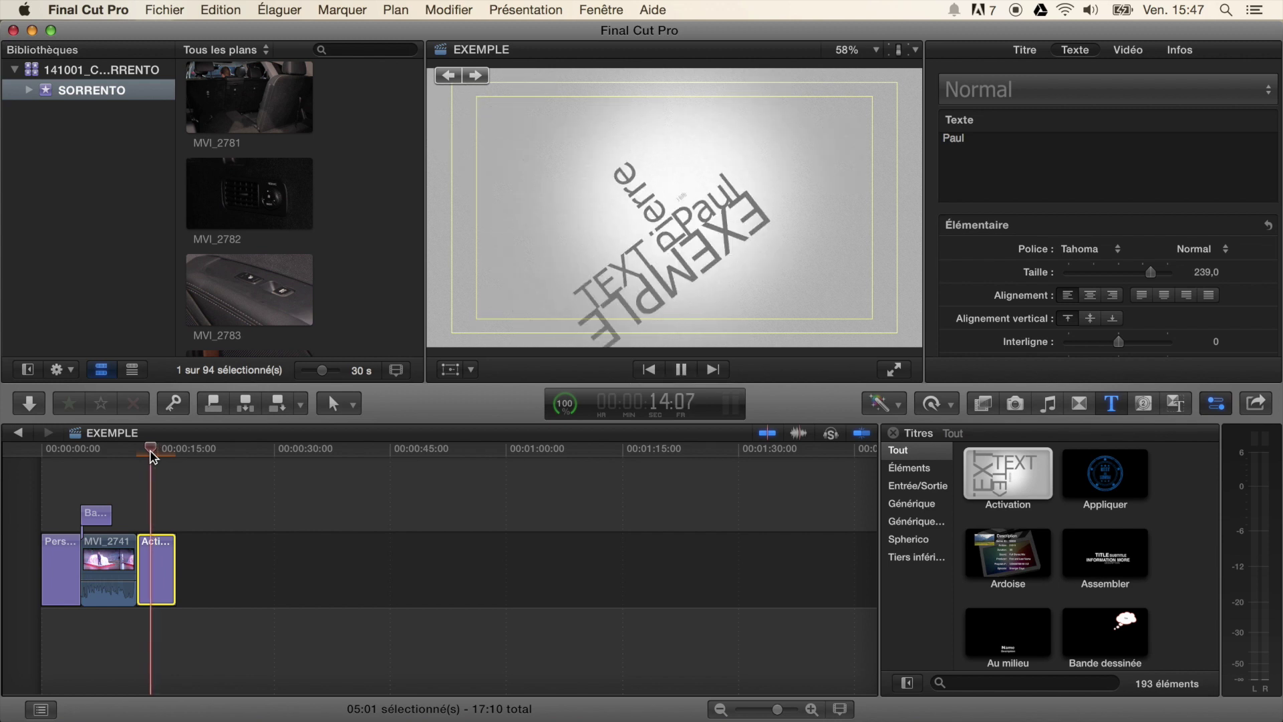
key(space)
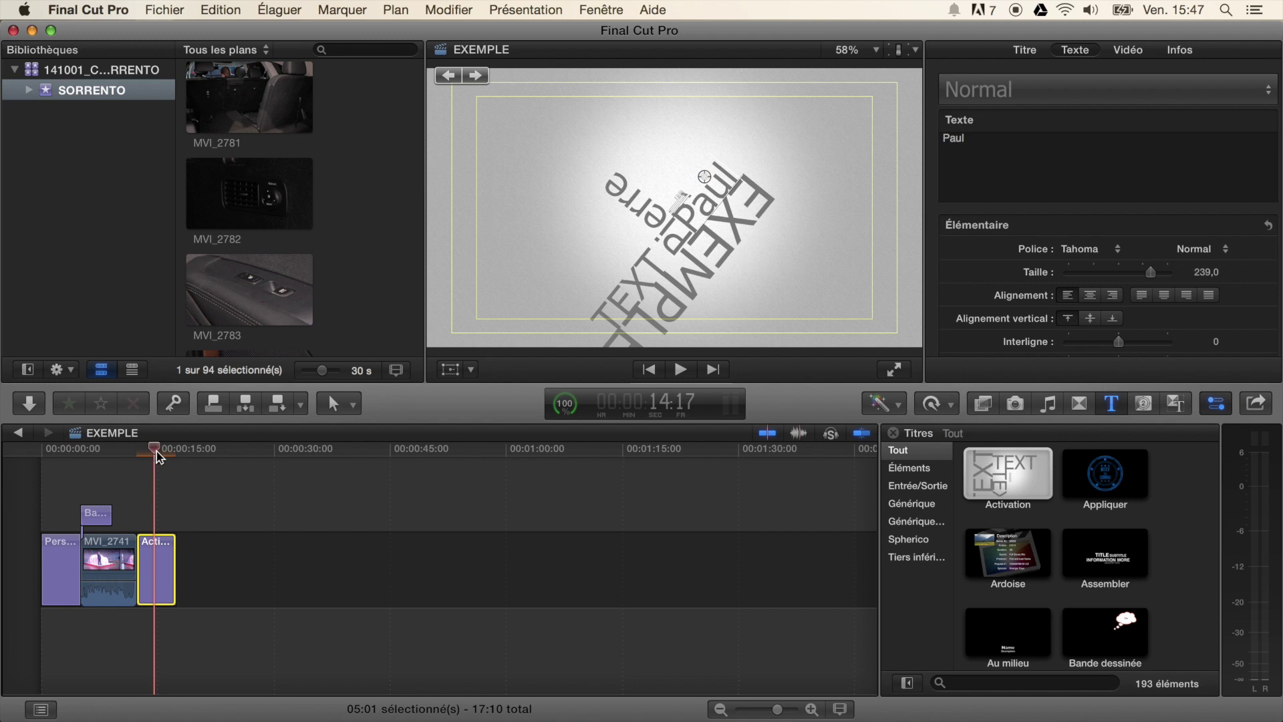
double_click(632, 289)
text(Jaques)
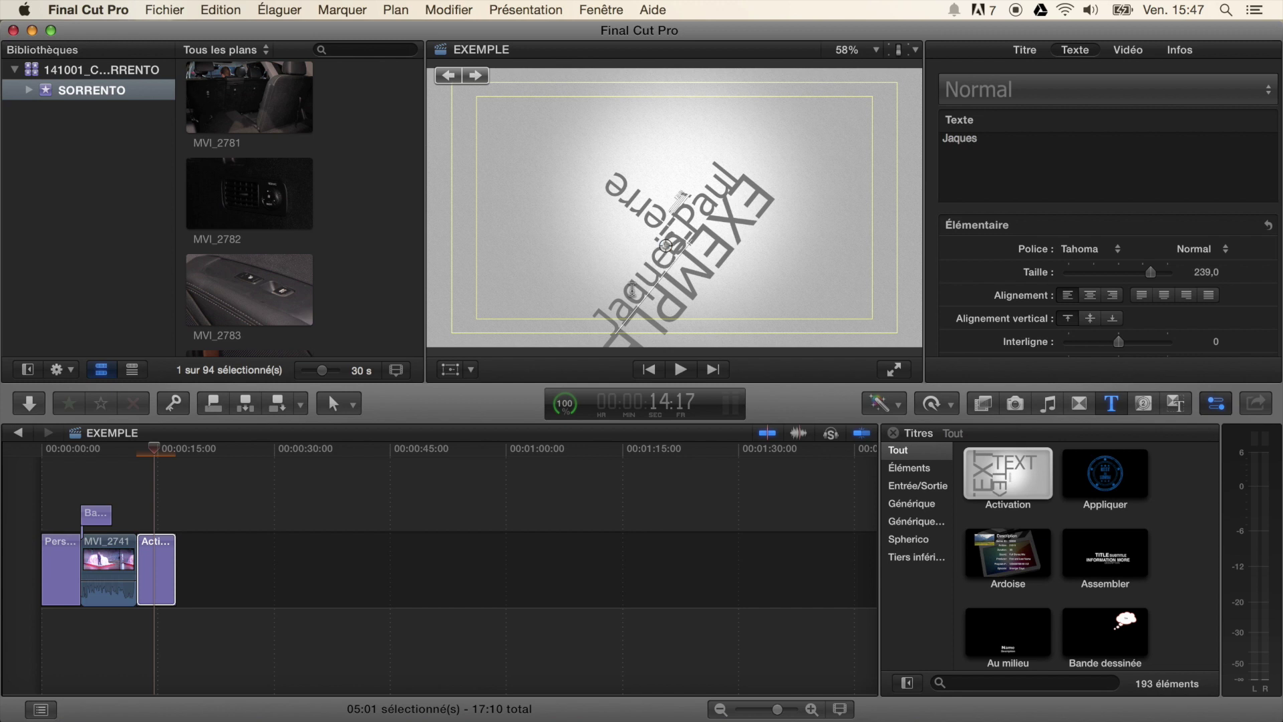
key(BackSpace)
drag(665, 246, 650, 268)
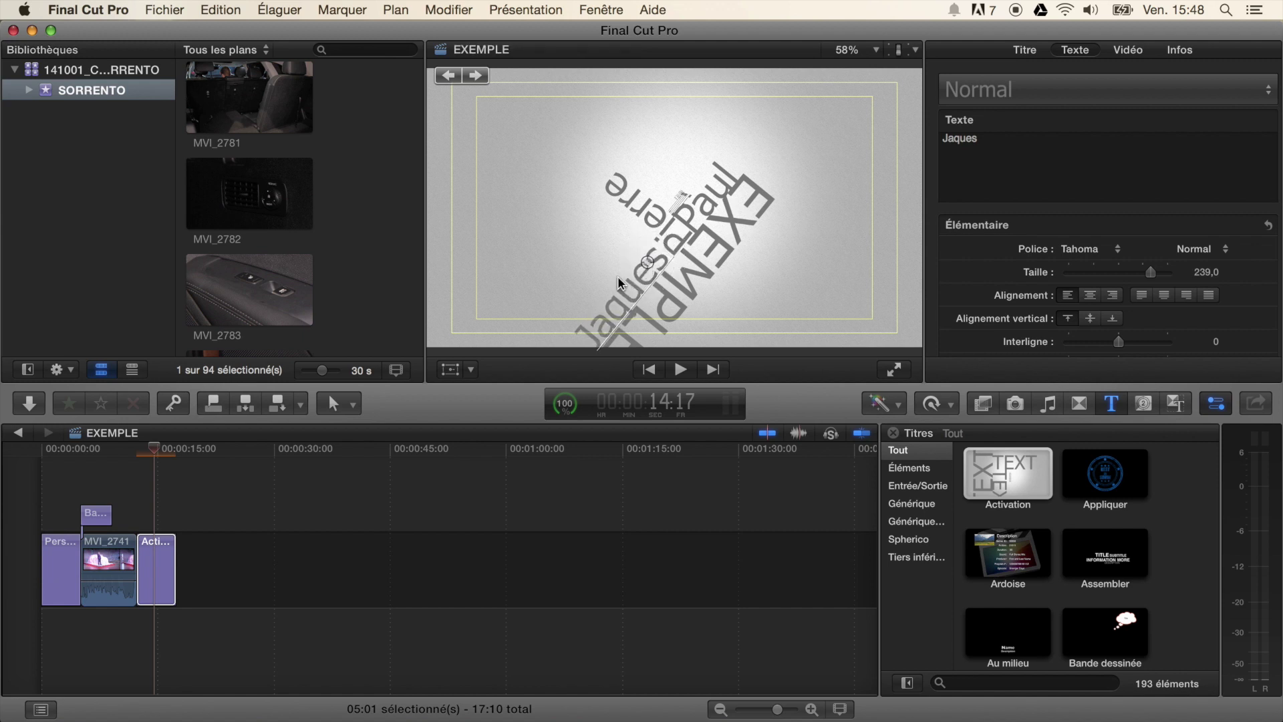
Step: Play the Activation title from its start to 16:06 and replace the TITLE line with "TITRE EX"
click(138, 454)
key(space)
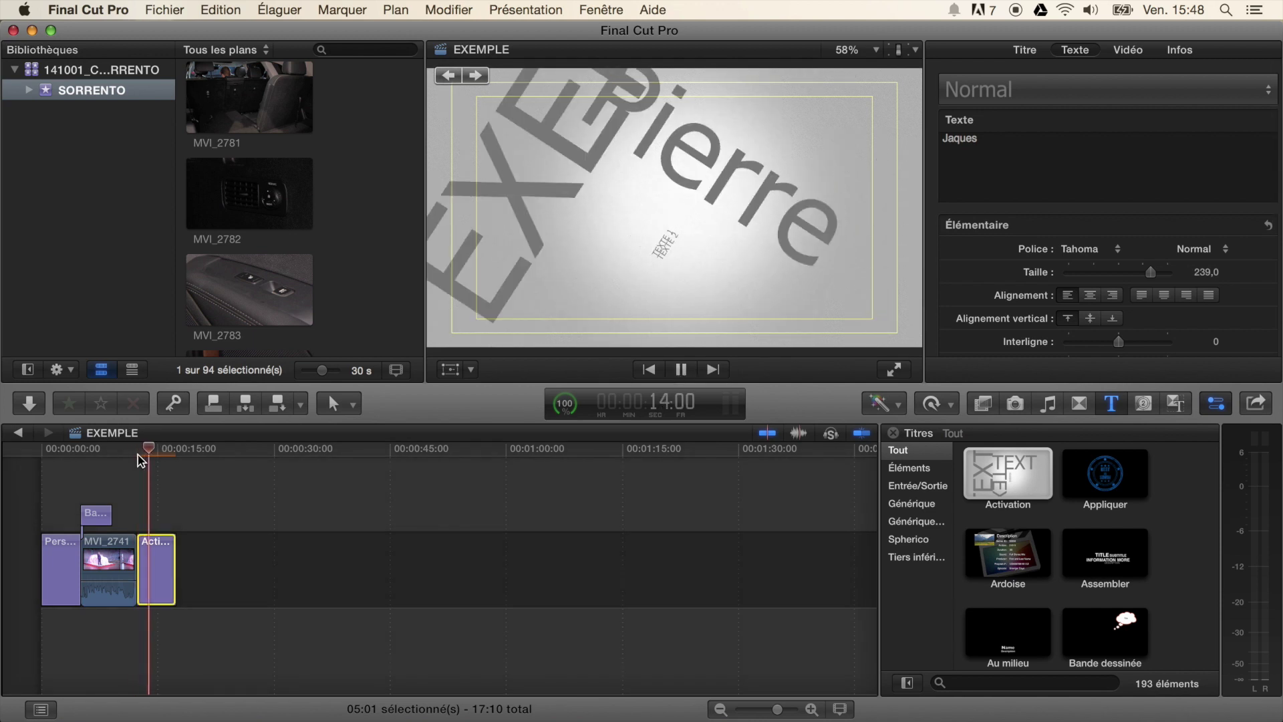
key(space)
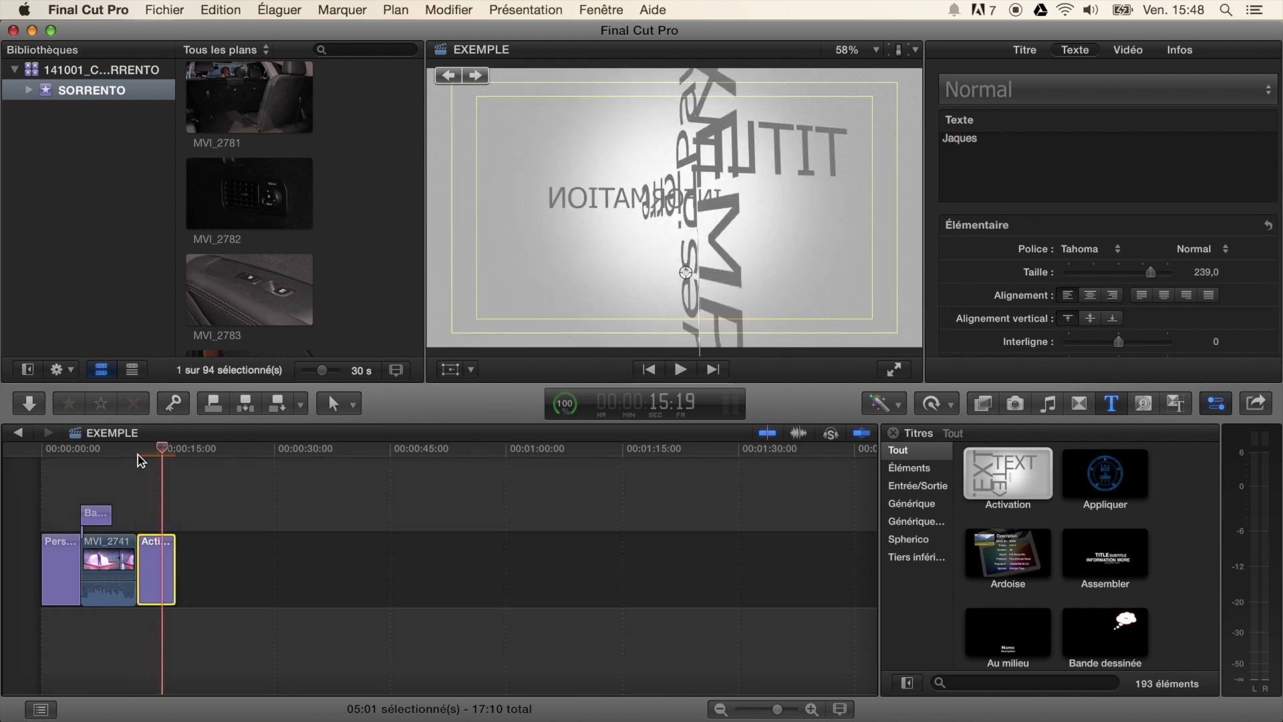
key(space)
key(space)
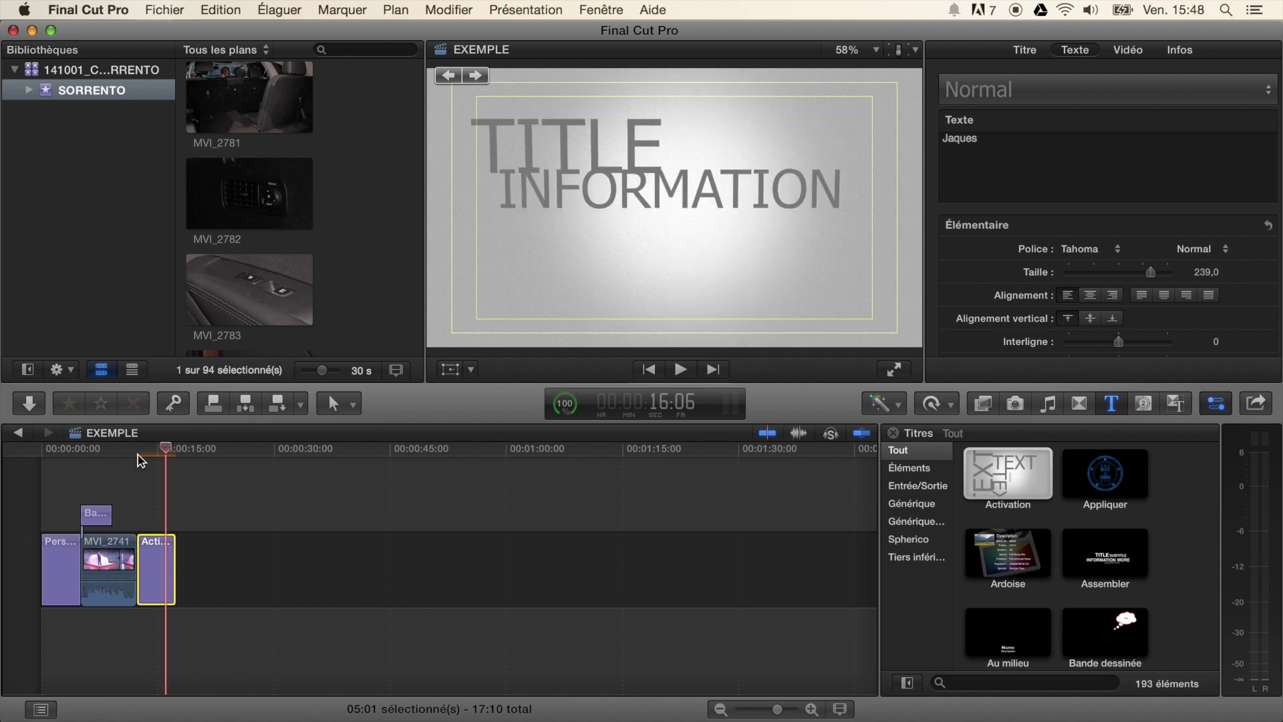
double_click(547, 144)
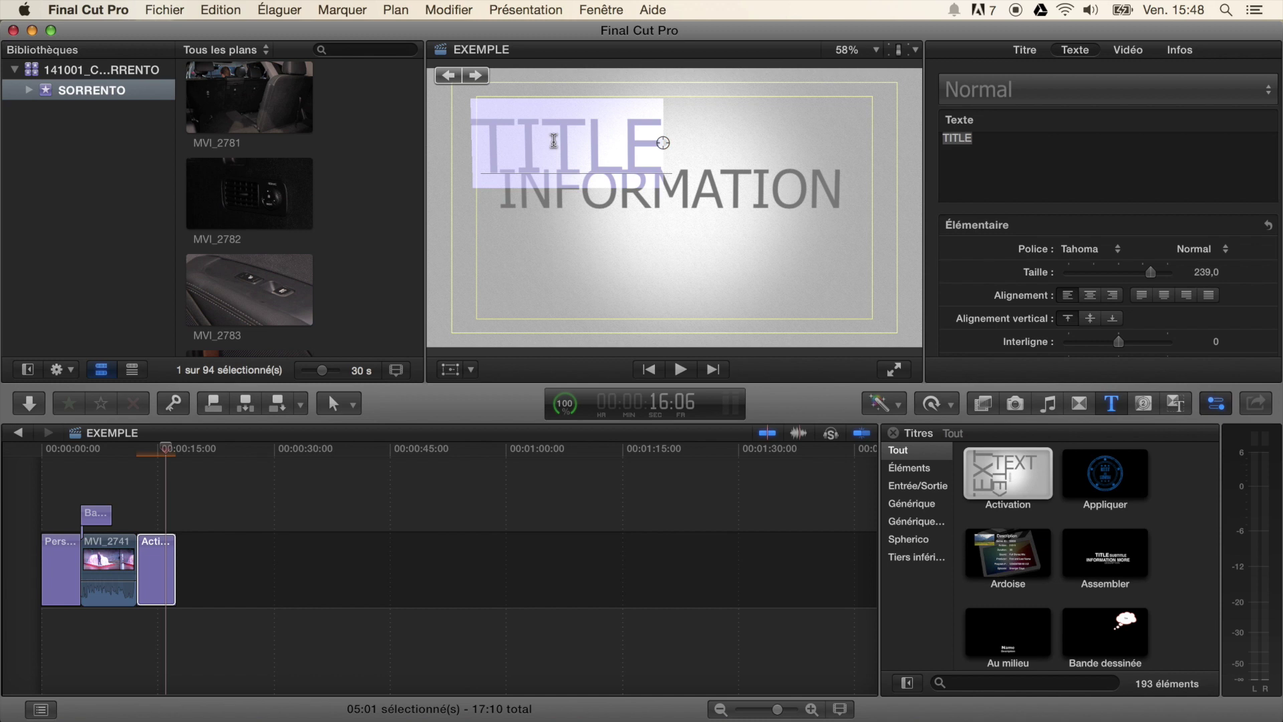
text(TITRE EX)
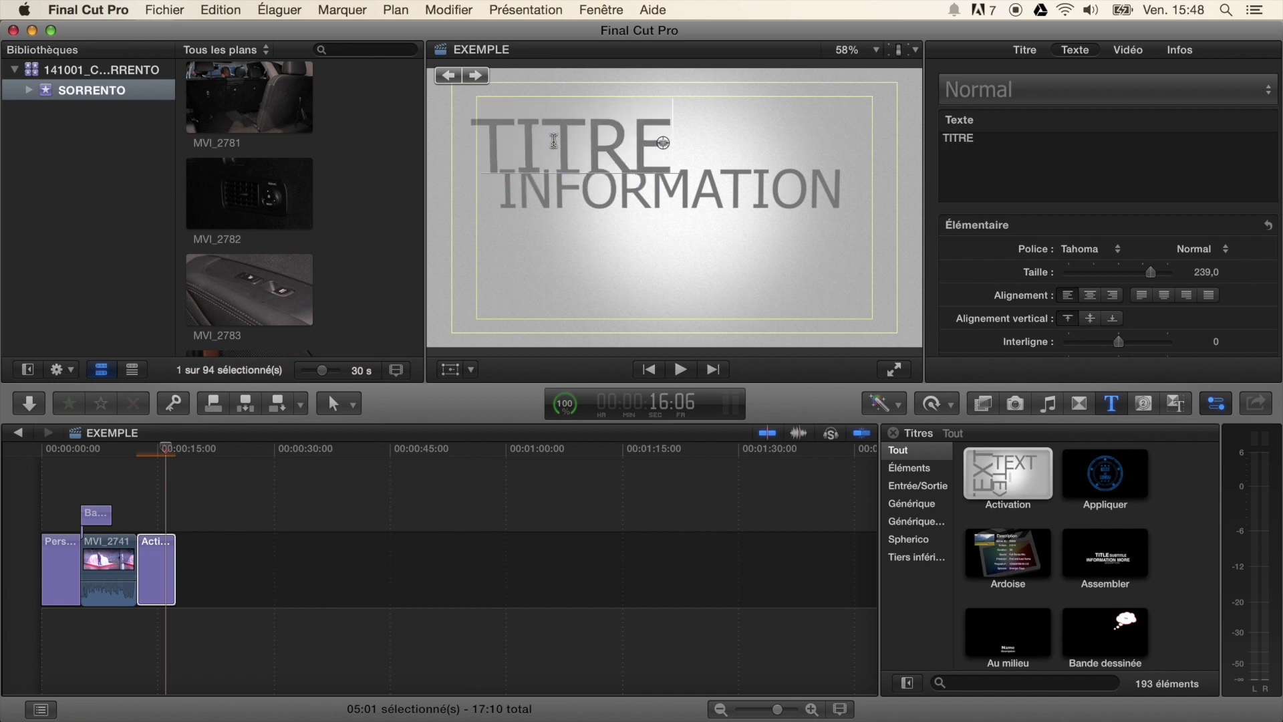
Step: Replace the INFORMATION line below the main title with a capitalised compound first name
double_click(568, 184)
text(Je)
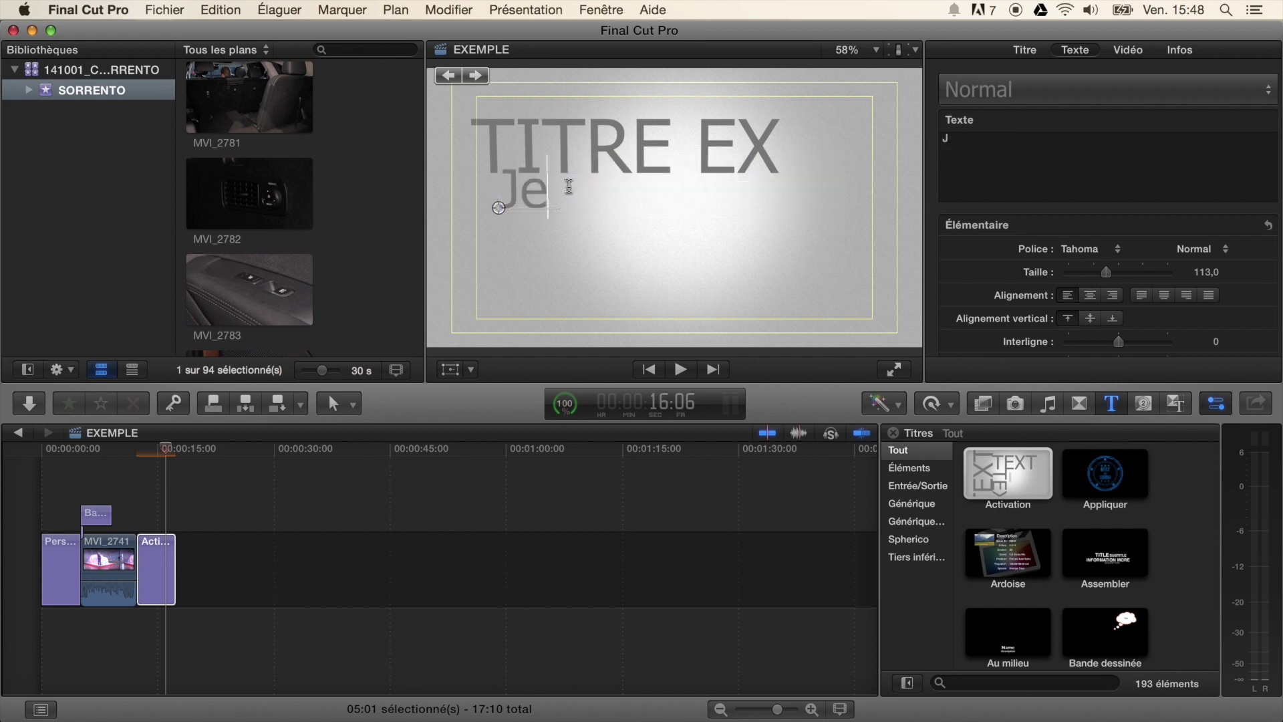
text(an pierr)
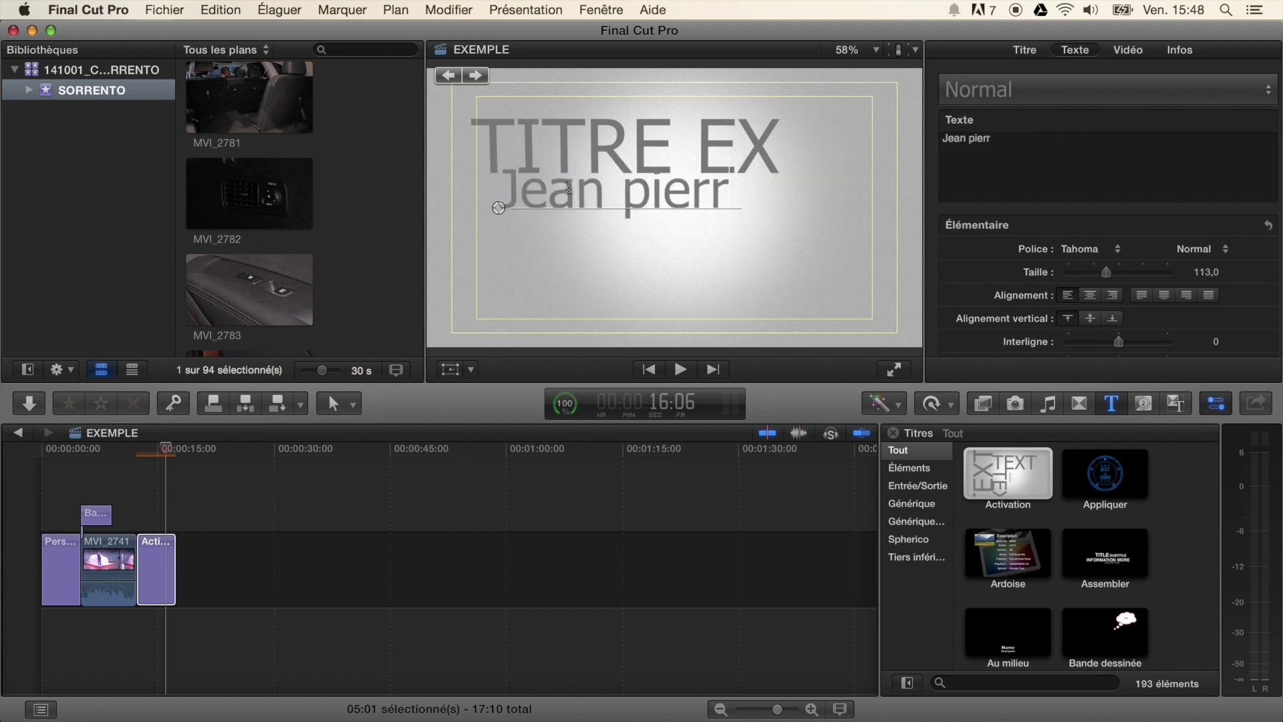
key(BackSpace)
key(BackSpace)
key(BackSpace)
key(BackSpace)
key(BackSpace)
text(Pierre)
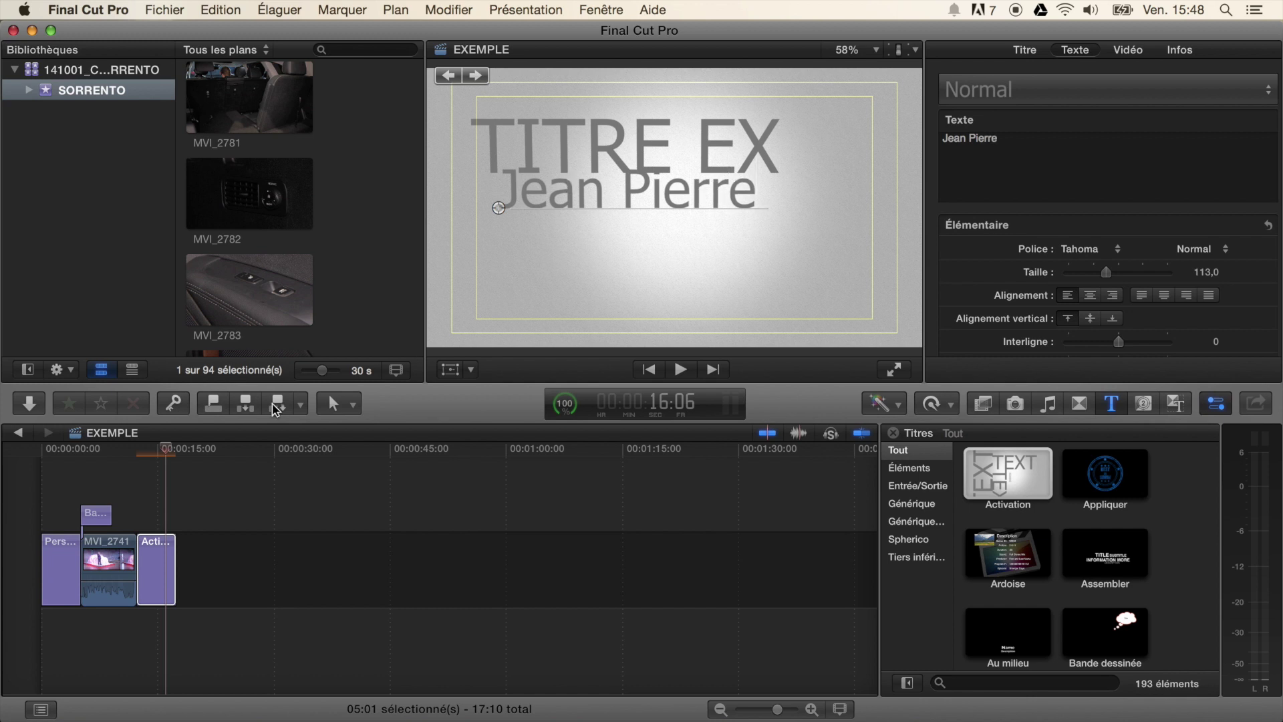
Step: Play the edited Activation title from its start to review the complete text animation
click(170, 449)
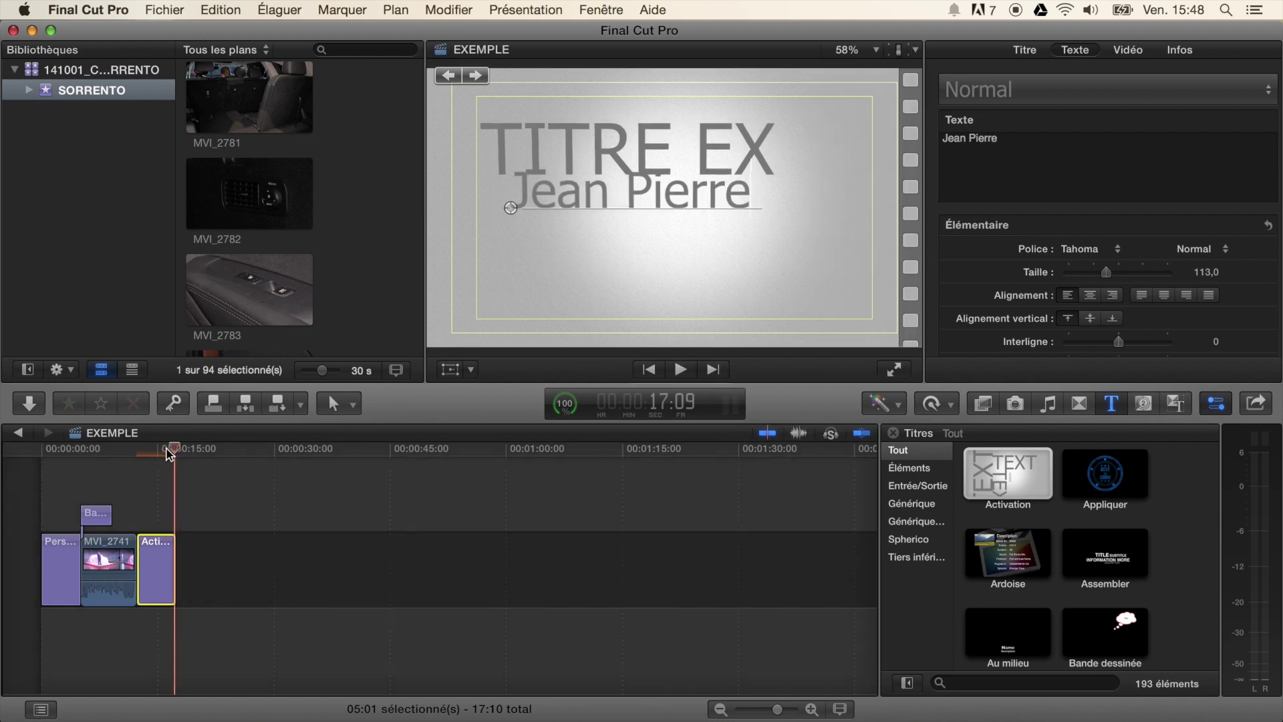
click(136, 450)
key(space)
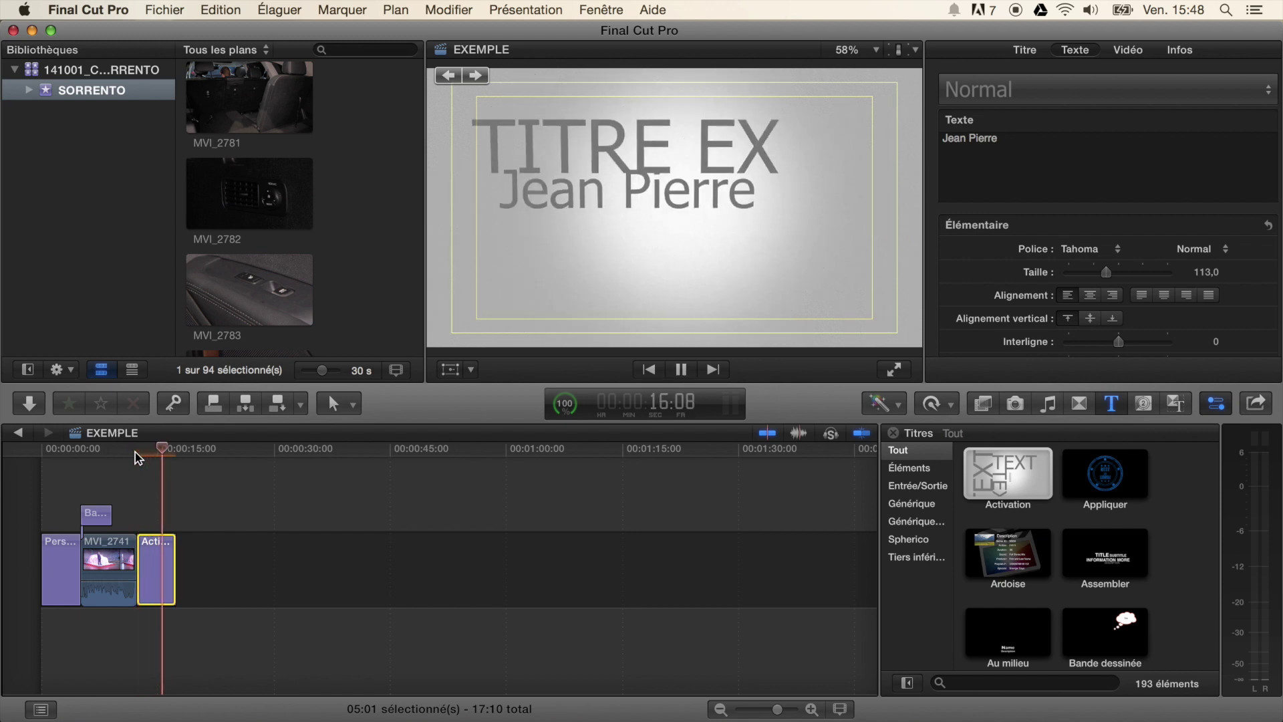
click(158, 457)
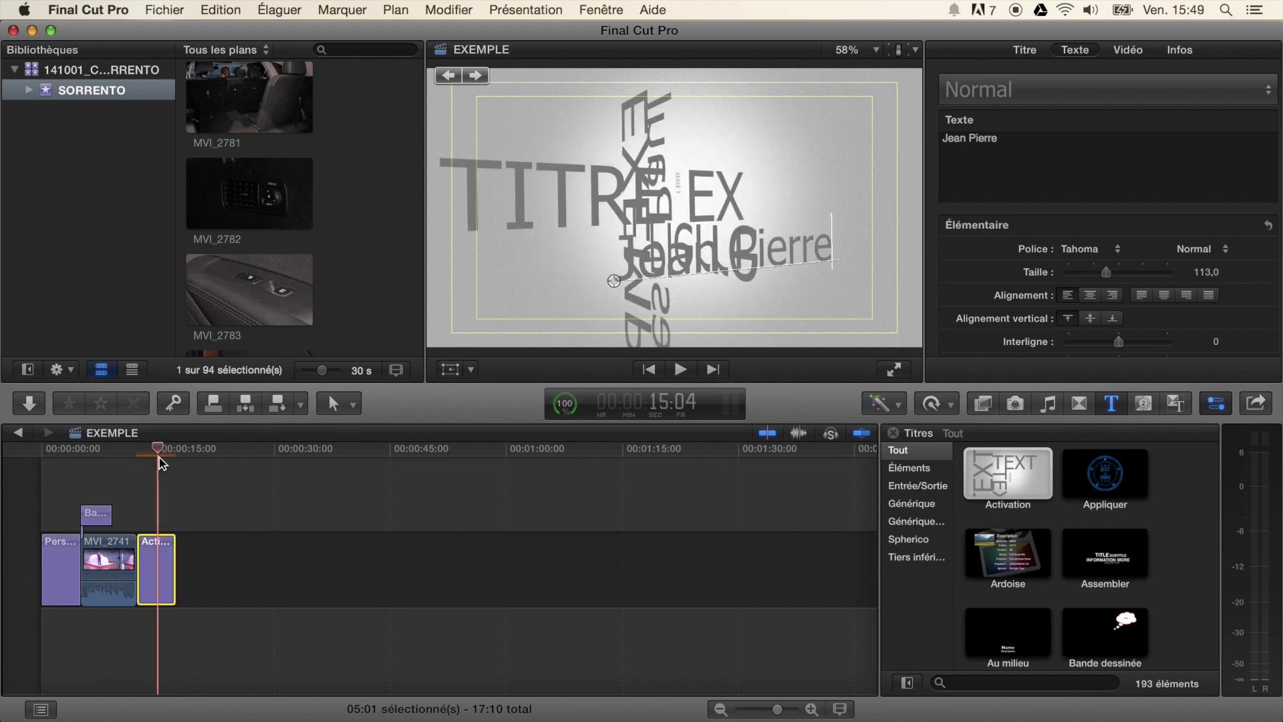
Step: Extend the end of the Activation title to about 25:14 in the timeline and play the lengthened animation
drag(174, 545, 239, 542)
key(space)
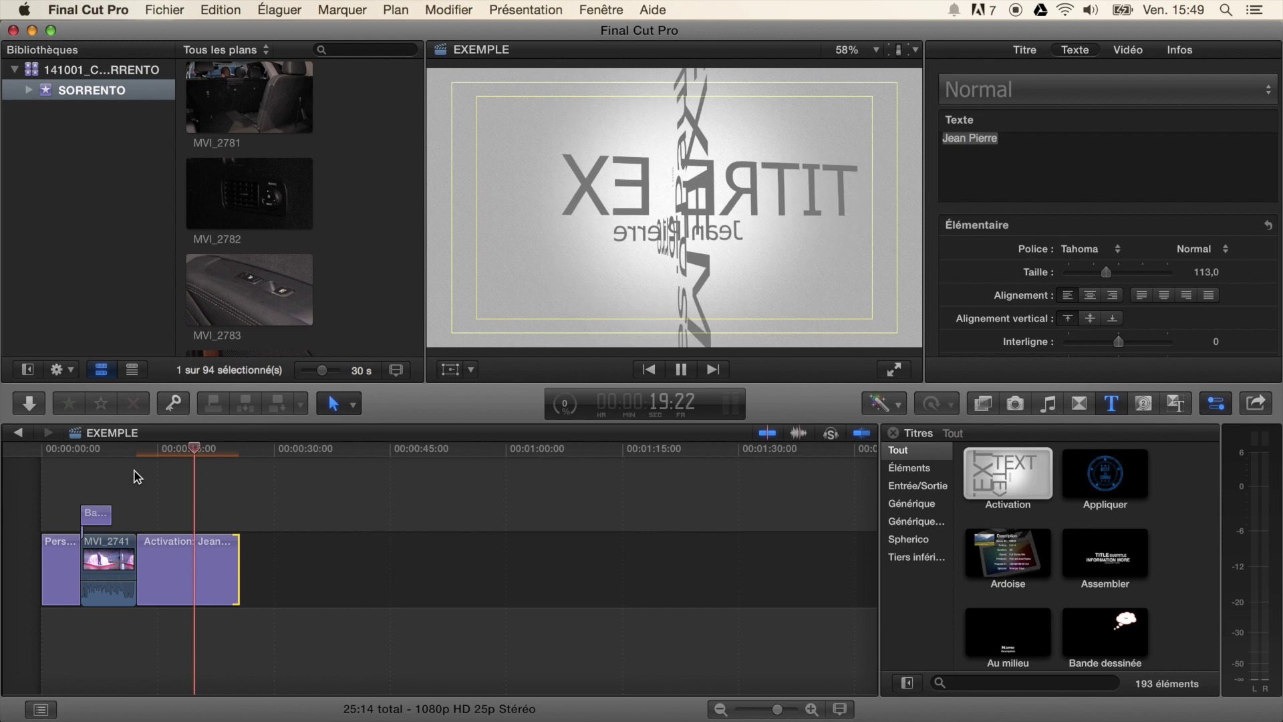
key(space)
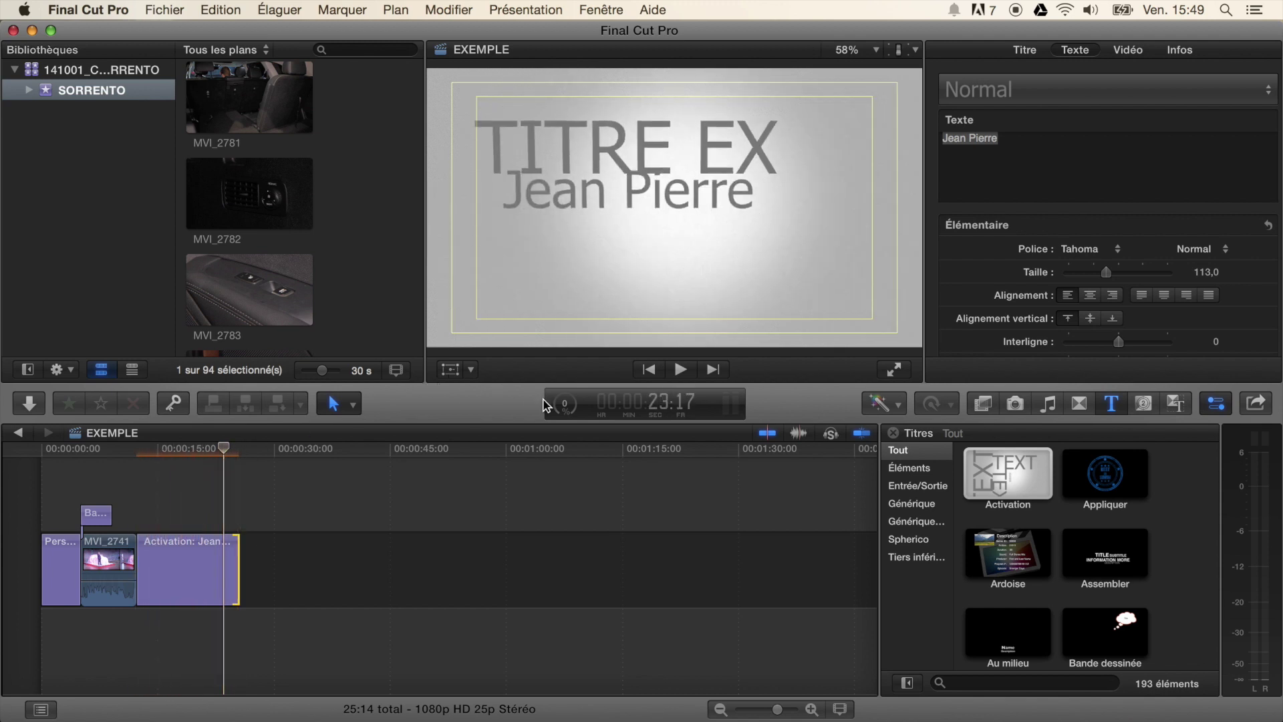
Step: Check the status of the background tasks, including rendering, and close their window
click(563, 406)
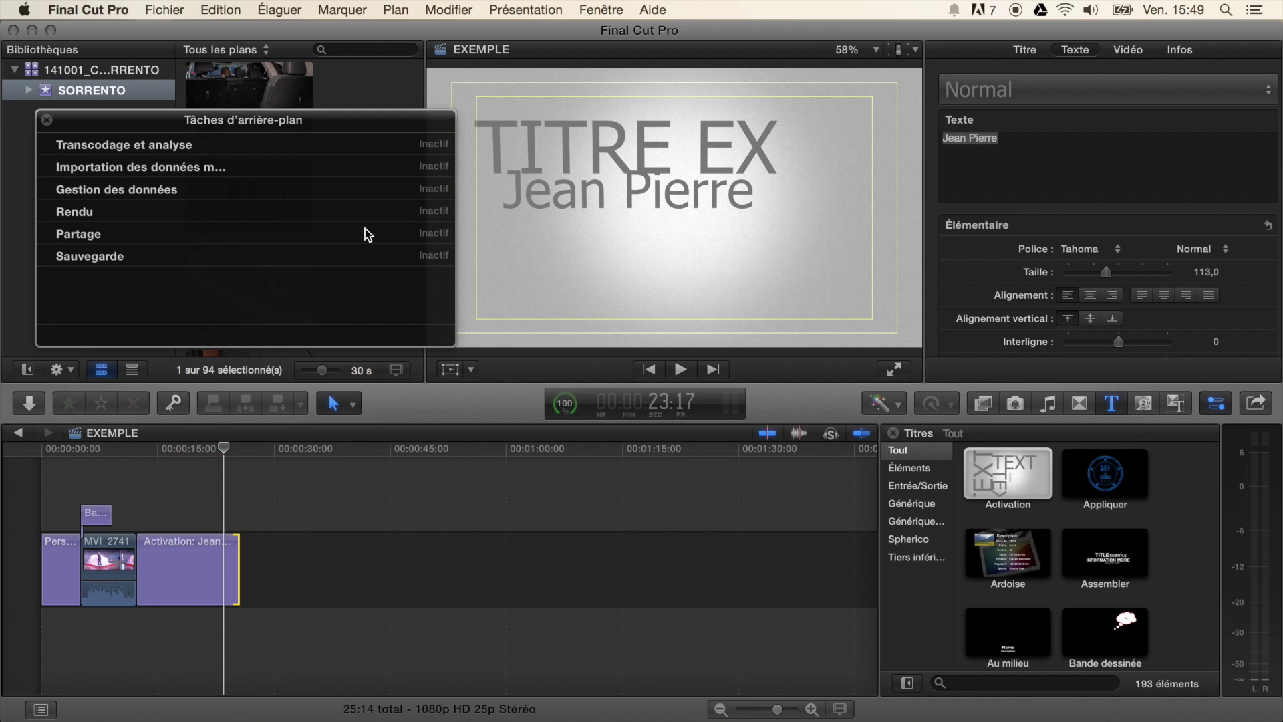
click(47, 121)
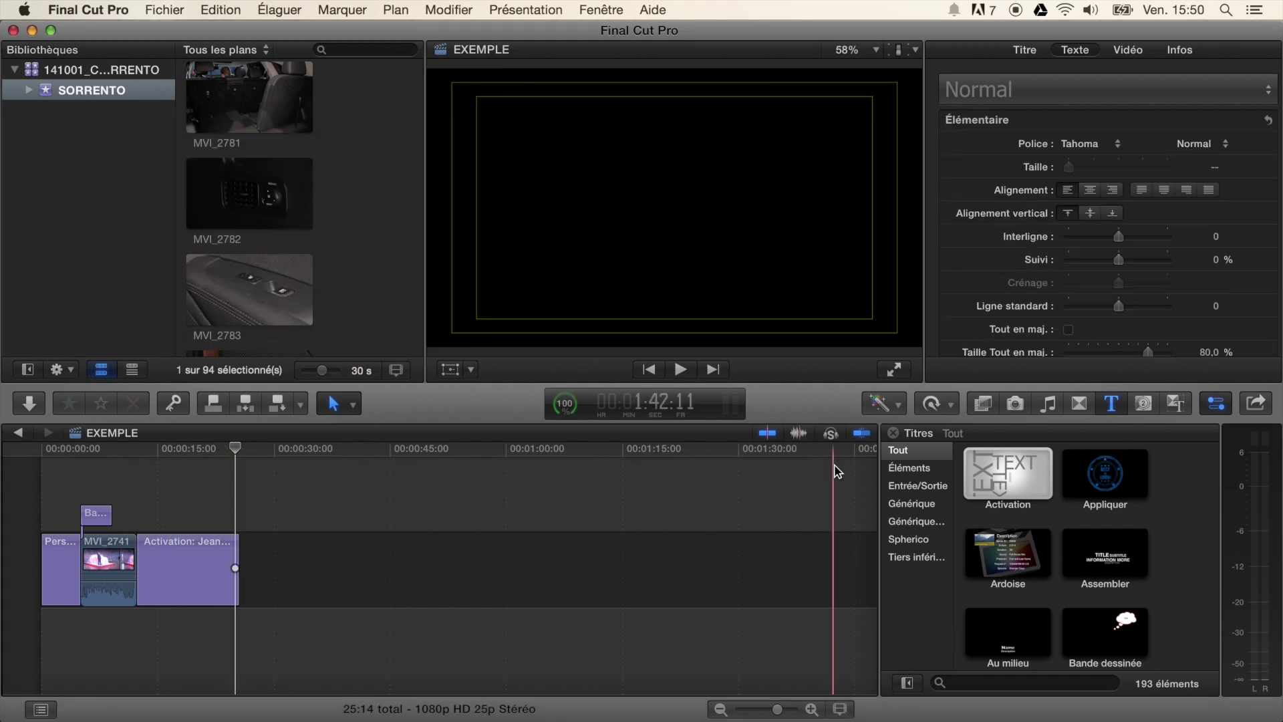
Step: Add the Bande-annonce title from the Générique category after the Activation title and preview it at 30:01
click(923, 505)
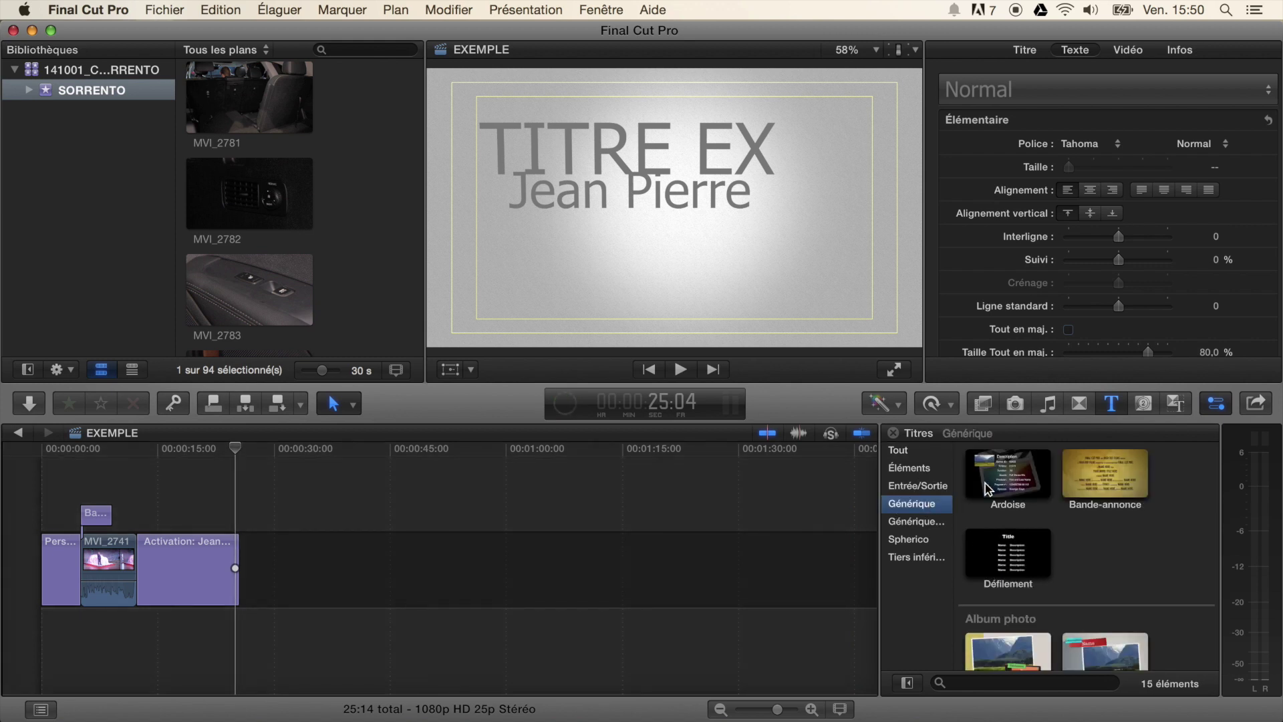
mouse_move(1101, 475)
mouse_down()
mouse_move(750, 539)
mouse_move(431, 572)
mouse_up()
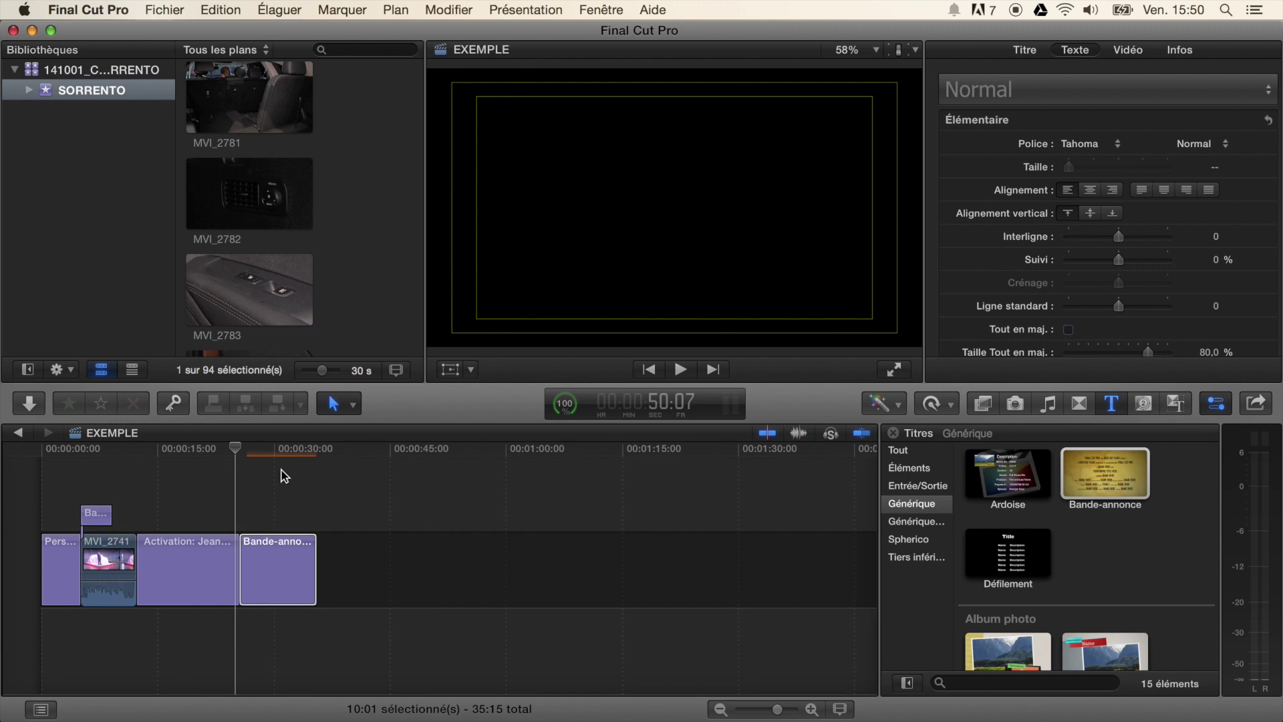
click(274, 451)
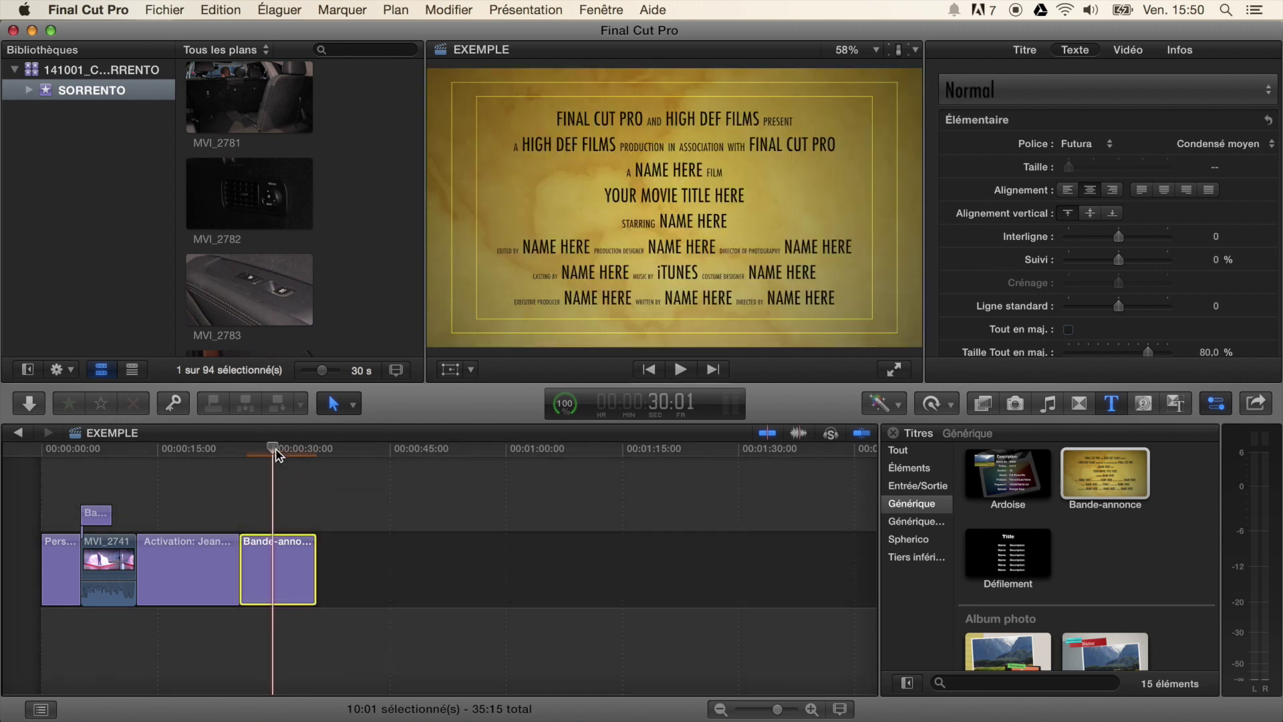
Step: Try the Romance and Travel backgrounds on the Bande-annonce title, finally setting its Background to Action
click(1025, 50)
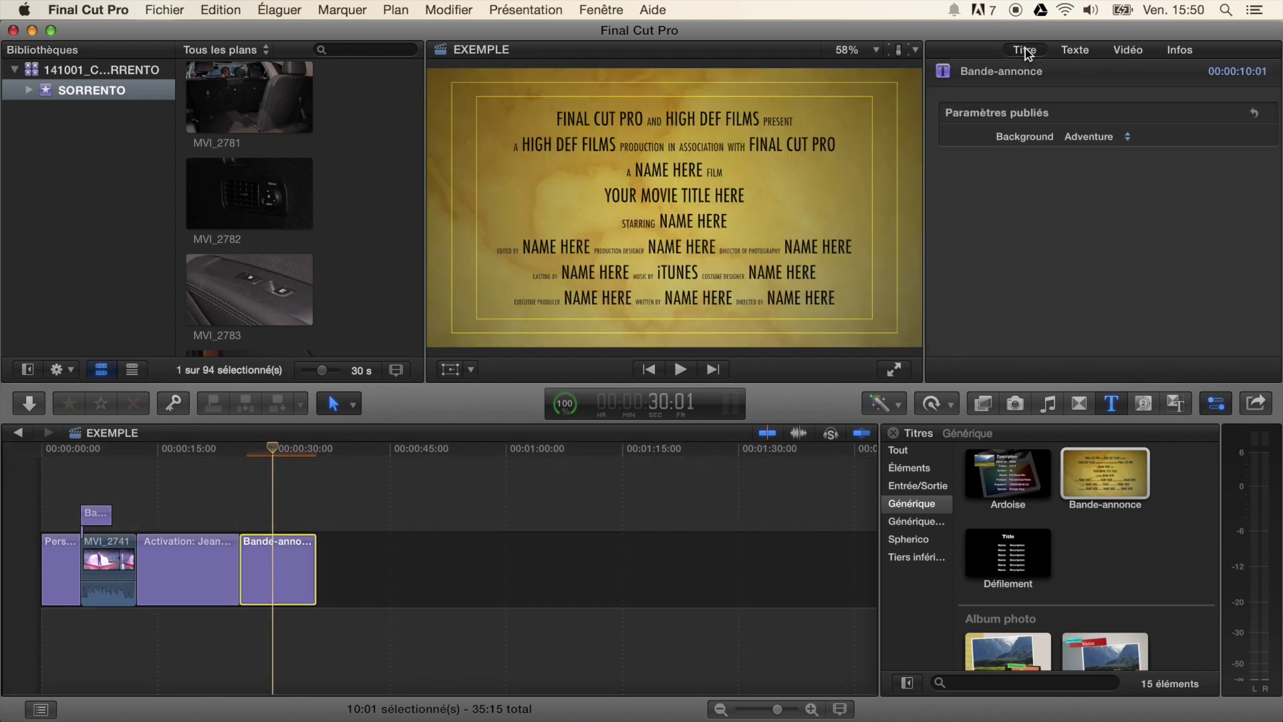
click(1103, 136)
click(1099, 151)
click(1098, 138)
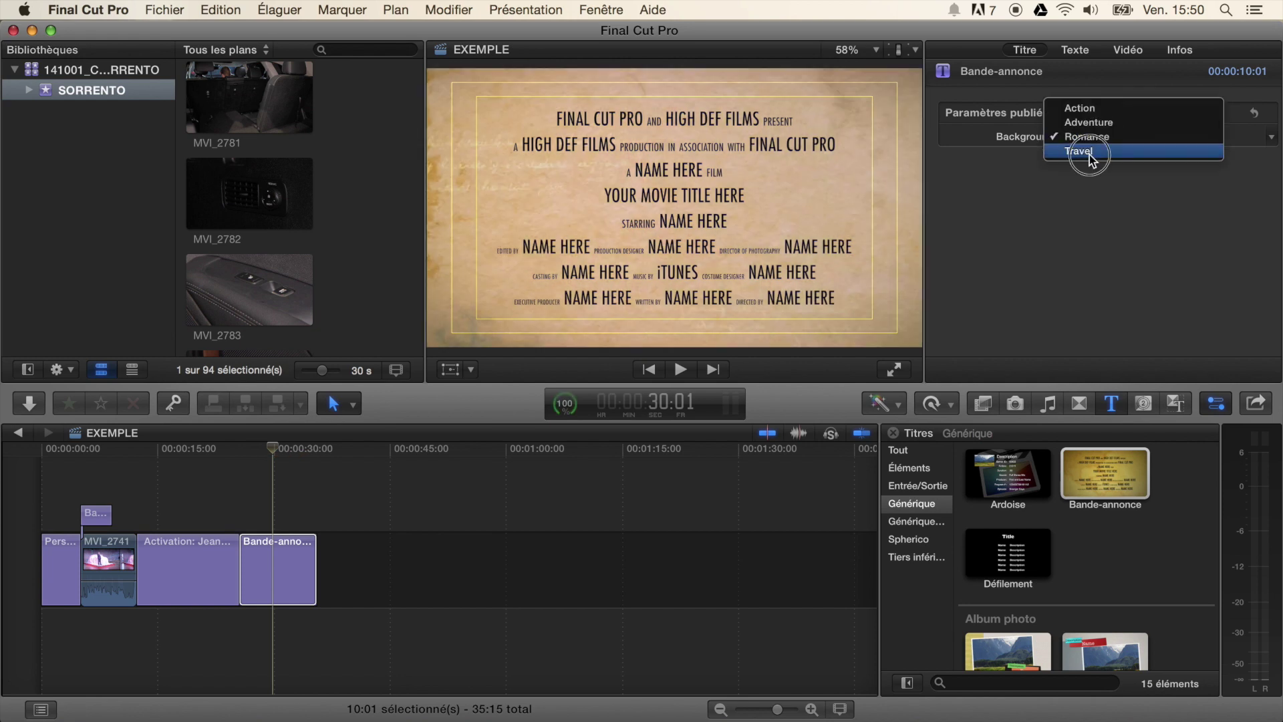
click(1089, 152)
click(1096, 143)
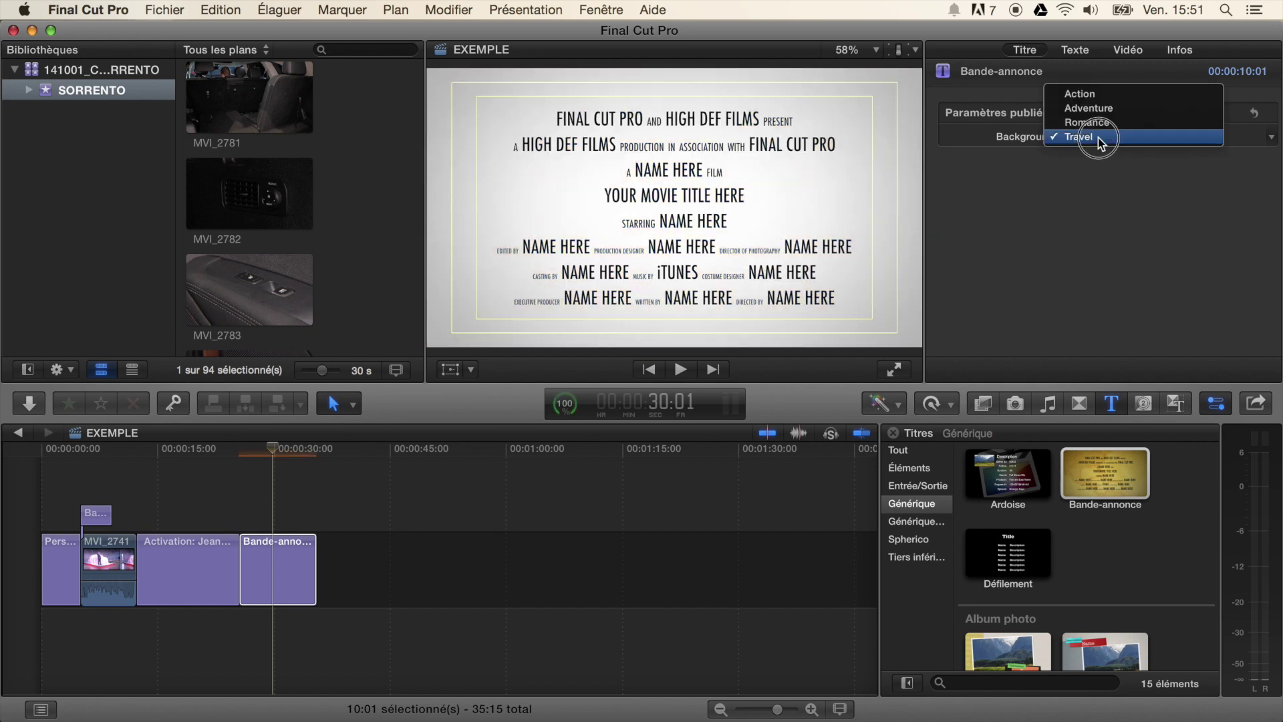
click(1102, 94)
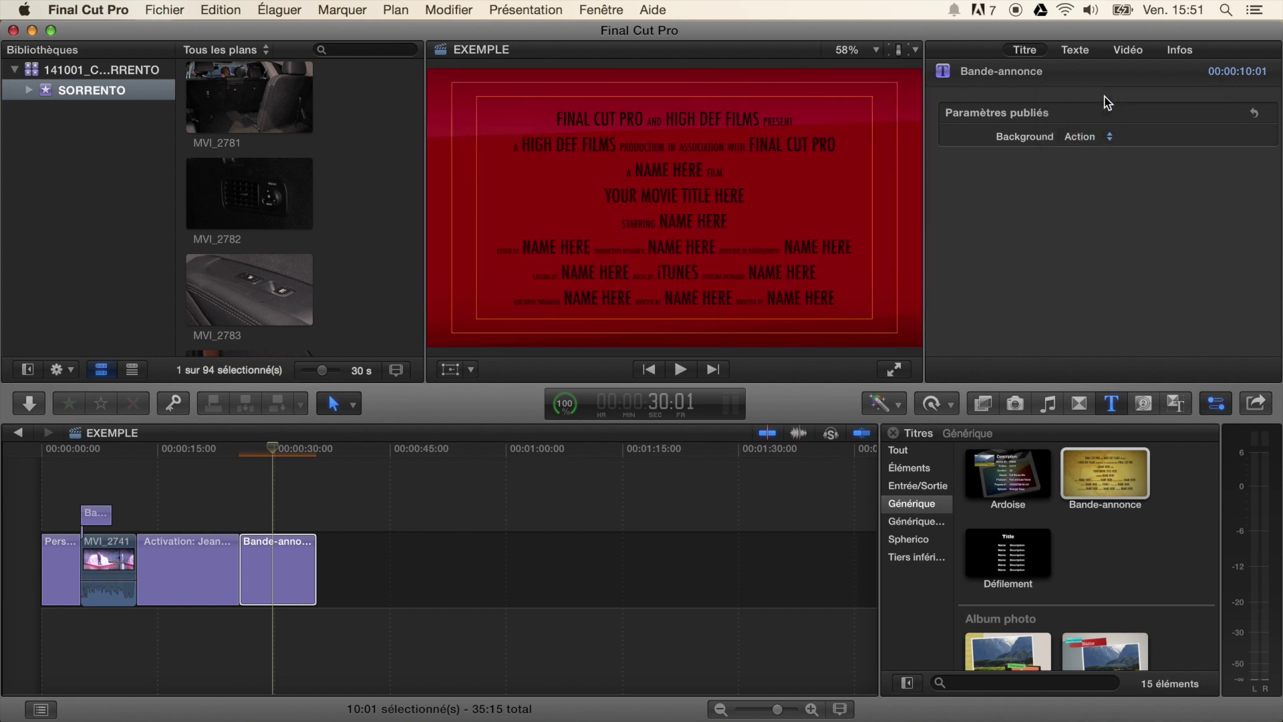